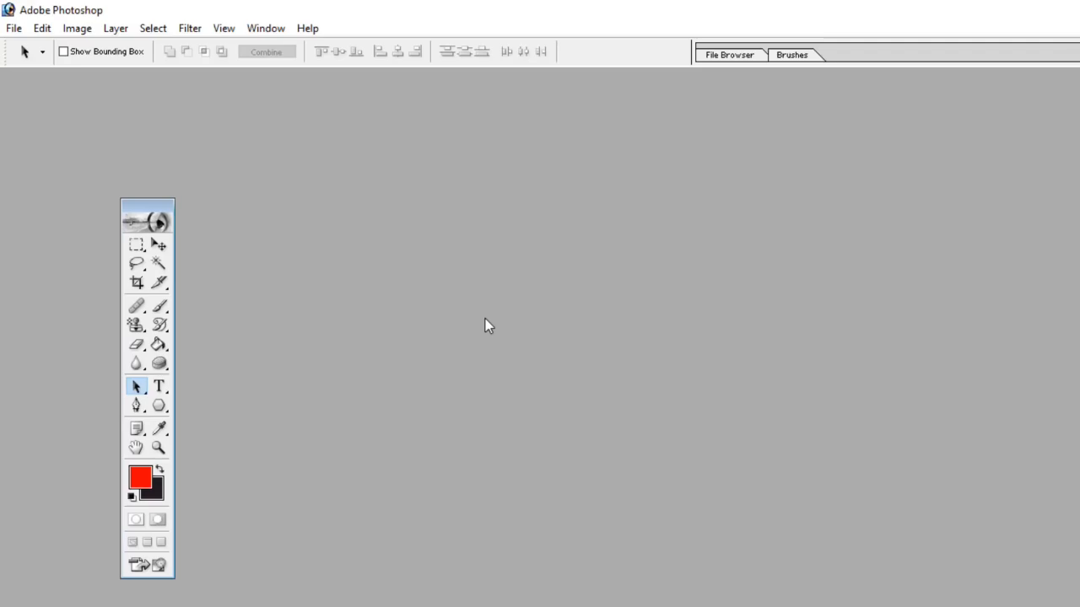
Reposition the toolbox near the upper-left corner of the empty workspace, hiding and redisplaying it along the way
{"action": "left_click_drag", "start_coordinate": [138, 202], "coordinate": [79, 195]}
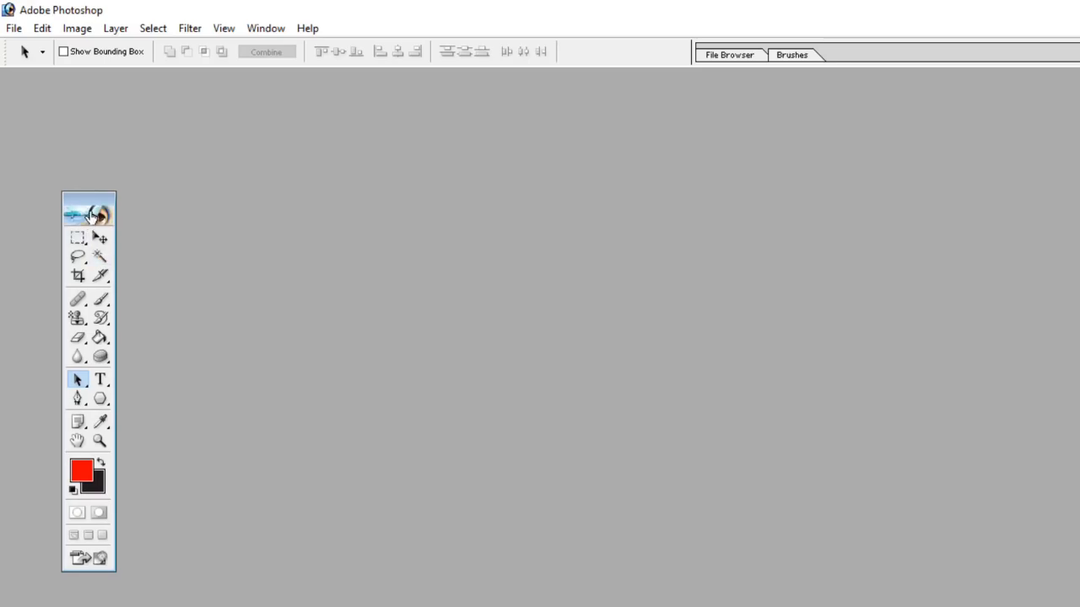
{"action": "left_click_drag", "start_coordinate": [99, 207], "coordinate": [105, 170]}
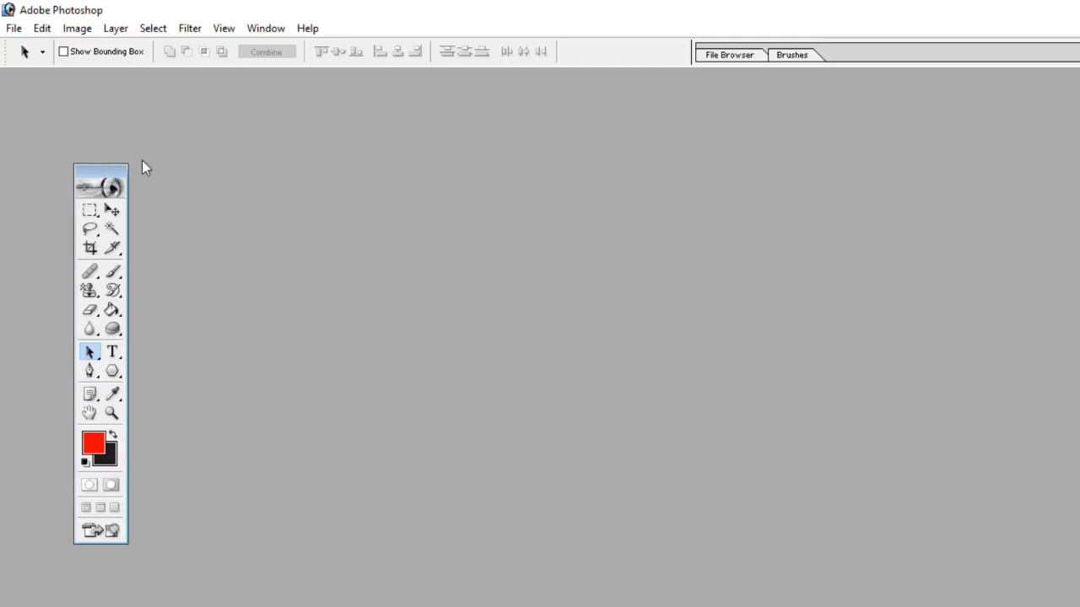
{"action": "left_click", "coordinate": [256, 32]}
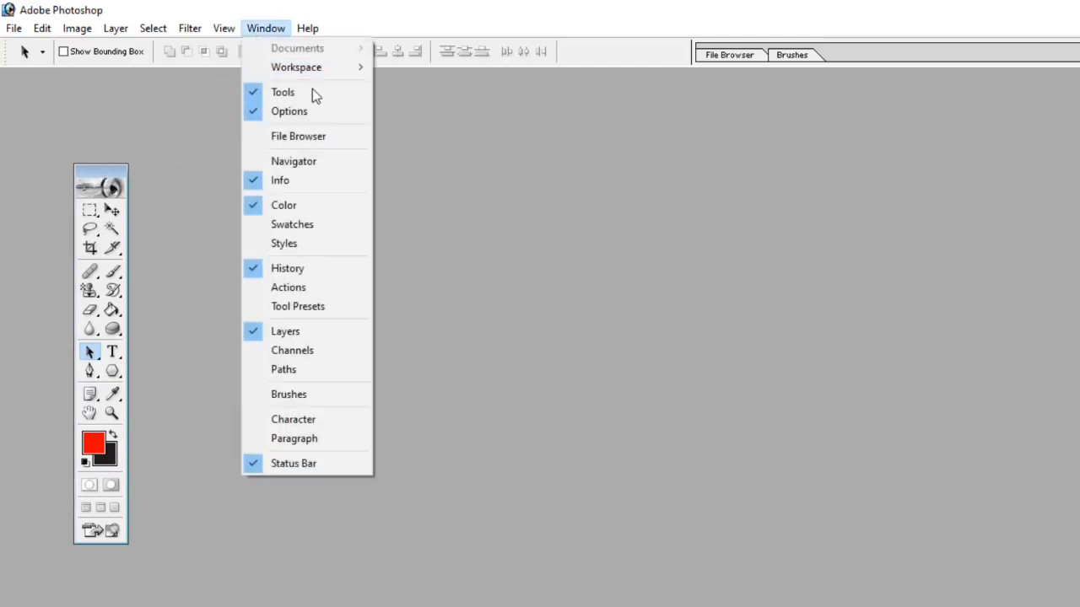
{"action": "left_click", "coordinate": [281, 95]}
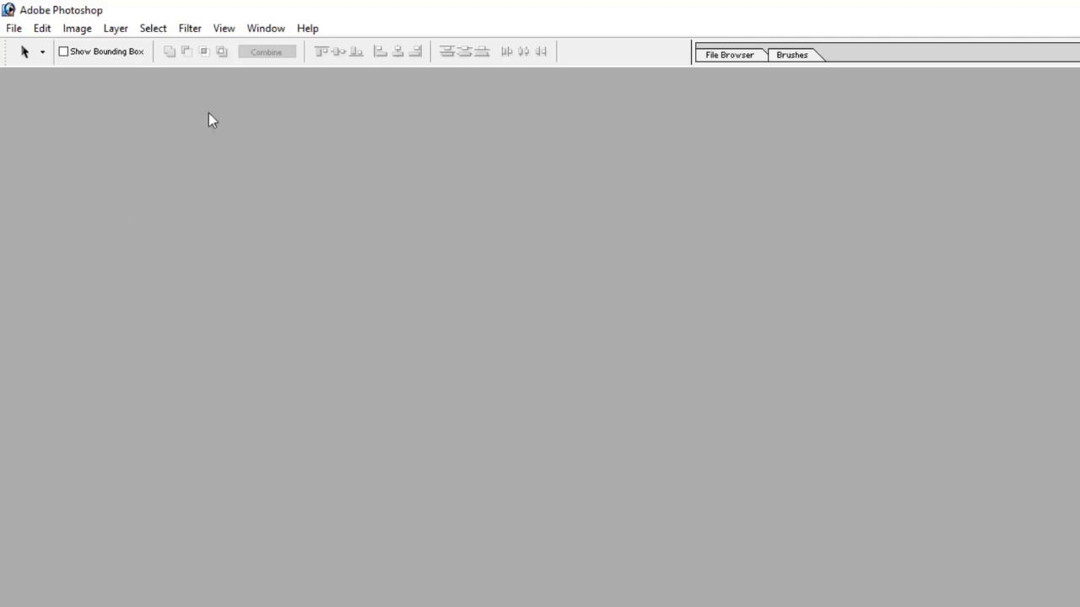
{"action": "left_click", "coordinate": [267, 30]}
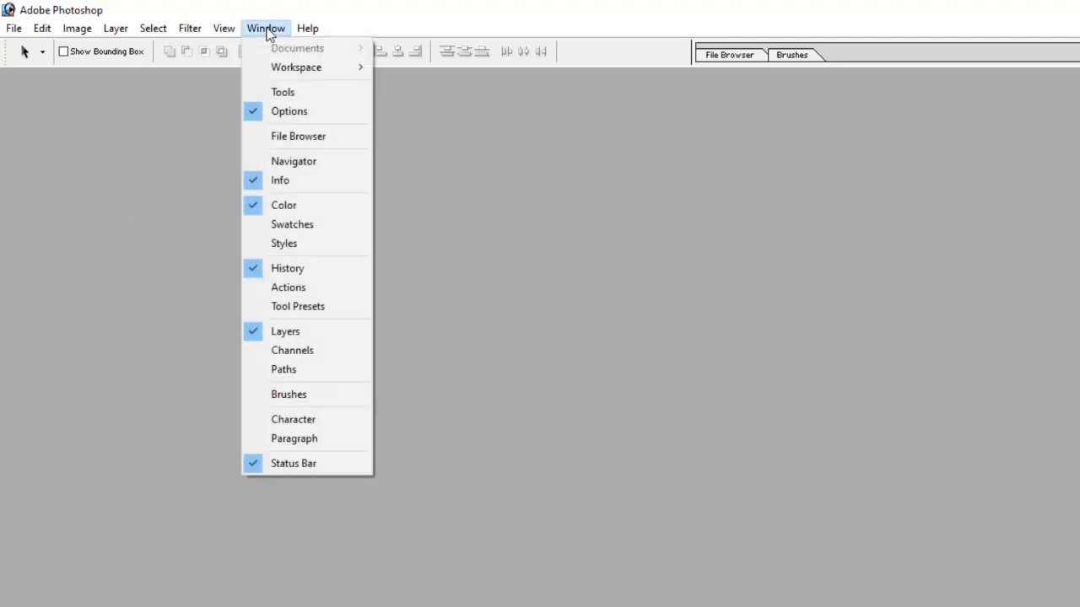
{"action": "left_click", "coordinate": [259, 93]}
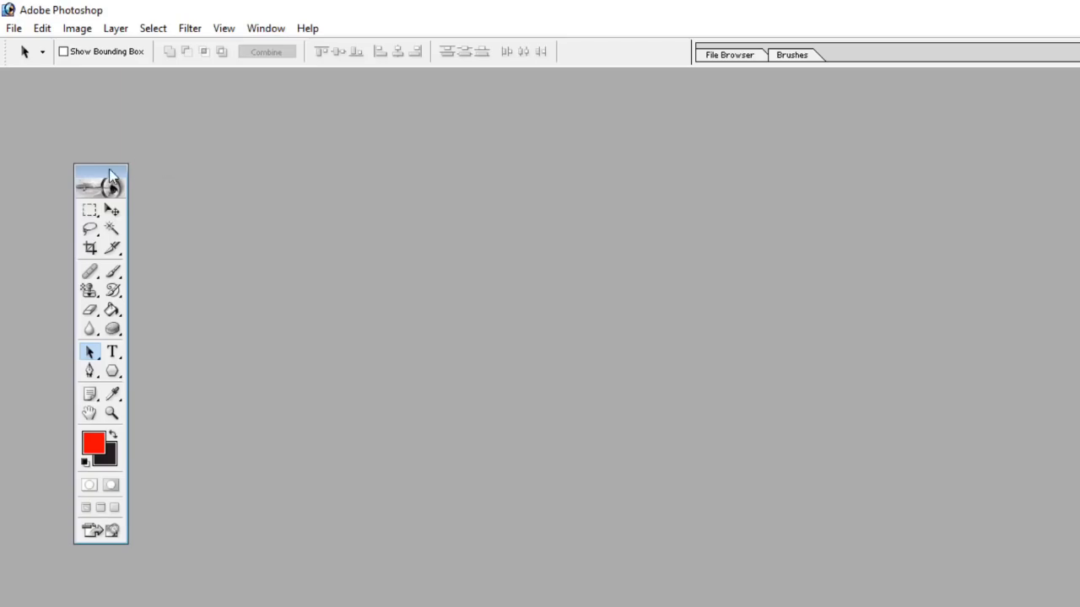
{"action": "left_click_drag", "start_coordinate": [109, 170], "coordinate": [71, 135]}
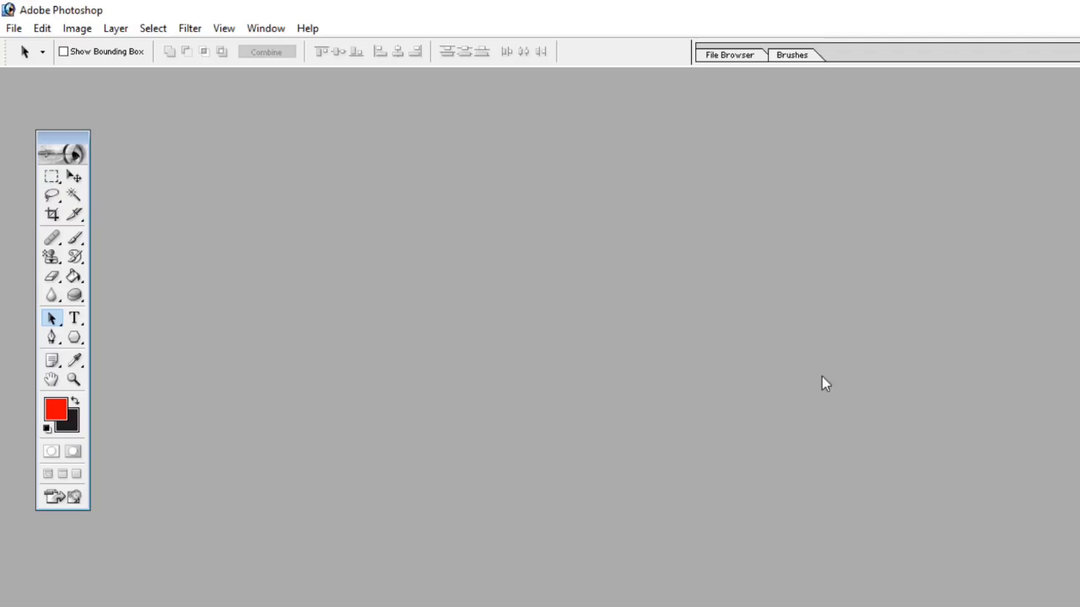
Open the vlcsnap PNG image from the Pictures folder and move its document window clear of the toolbox
{"action": "left_click", "coordinate": [730, 54]}
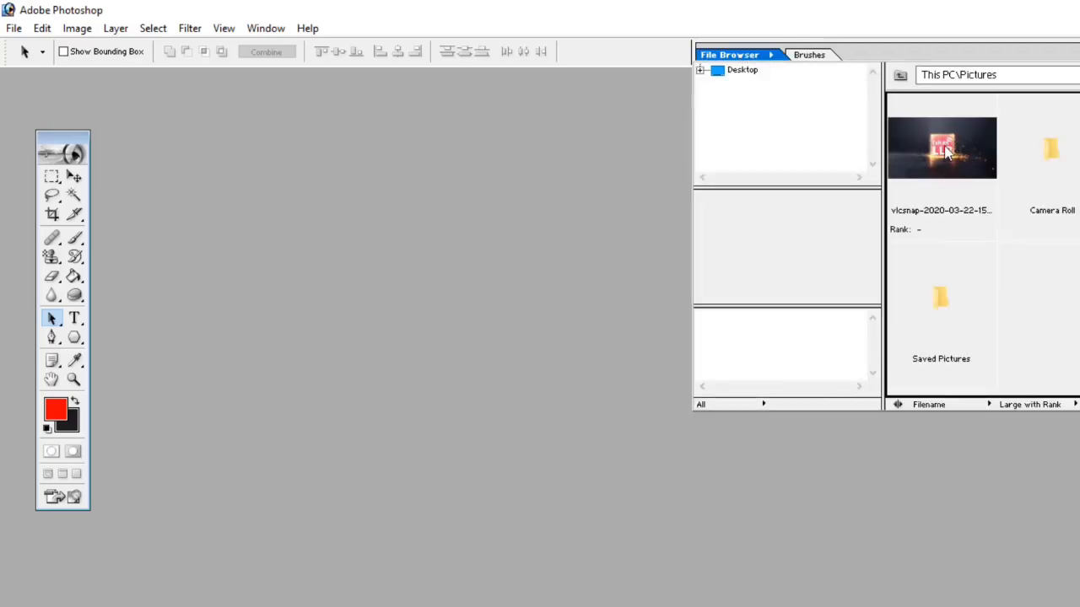
{"action": "double_click", "coordinate": [950, 166]}
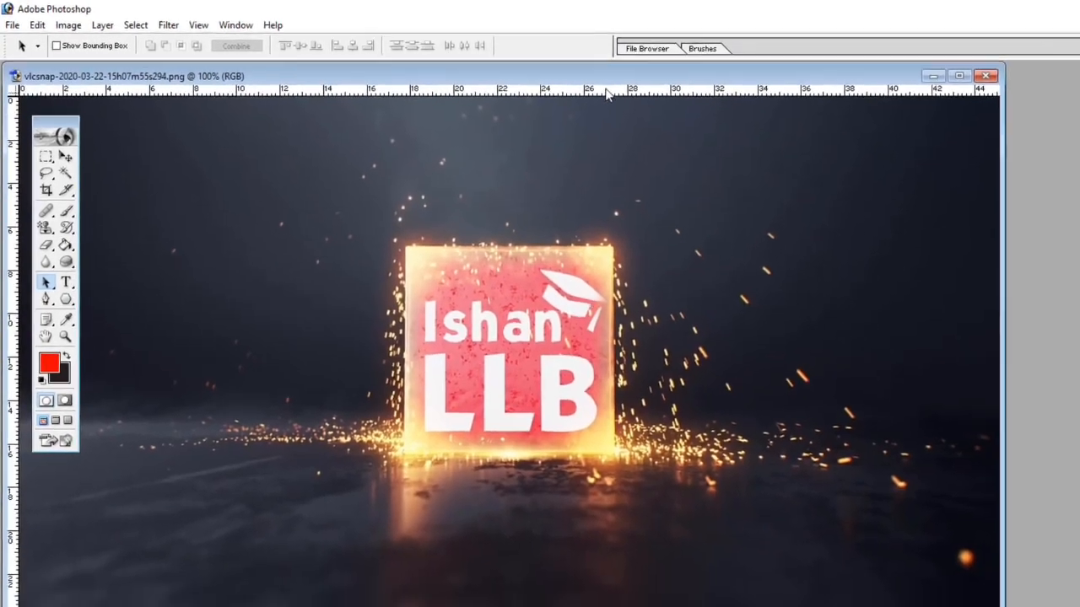
{"action": "left_click_drag", "start_coordinate": [608, 78], "coordinate": [809, 94]}
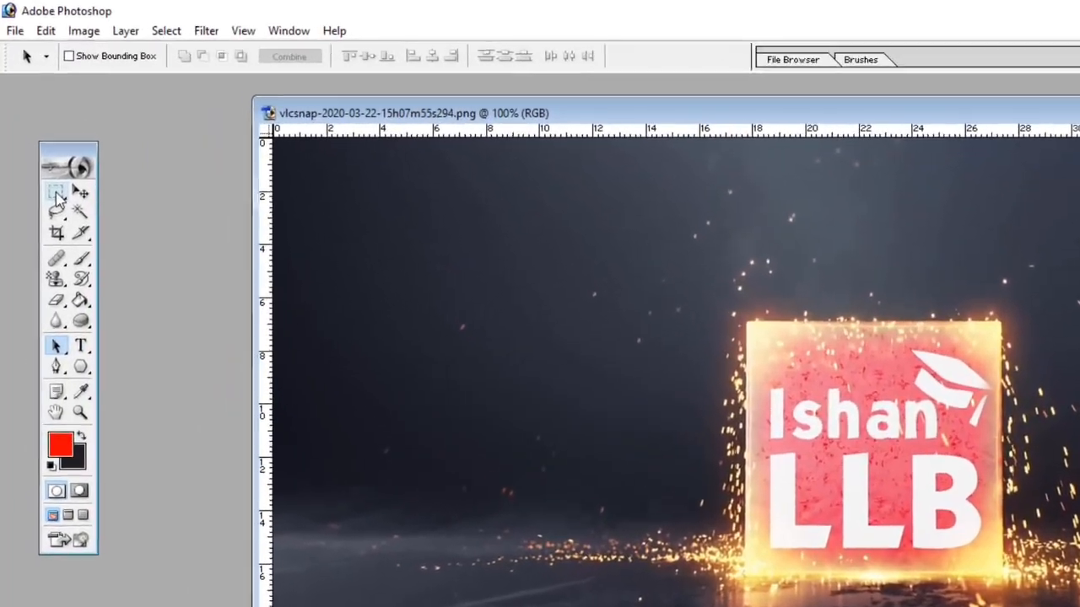
Select the glowing logo square with the Rectangular Marquee tool and clear the selection
{"action": "left_click", "coordinate": [43, 146]}
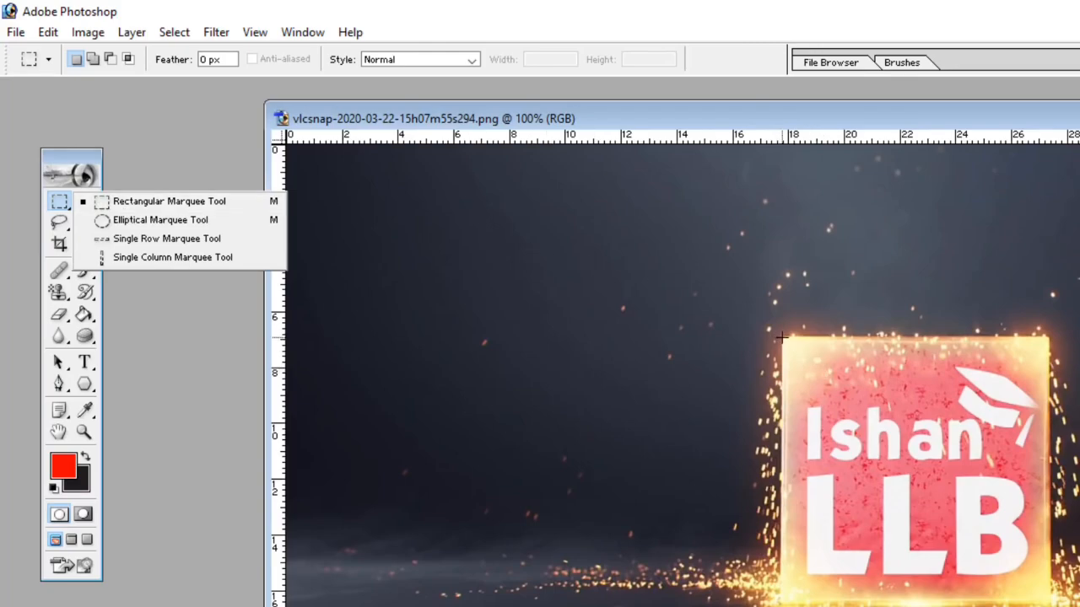
{"action": "left_click_drag", "start_coordinate": [781, 337], "coordinate": [1047, 580]}
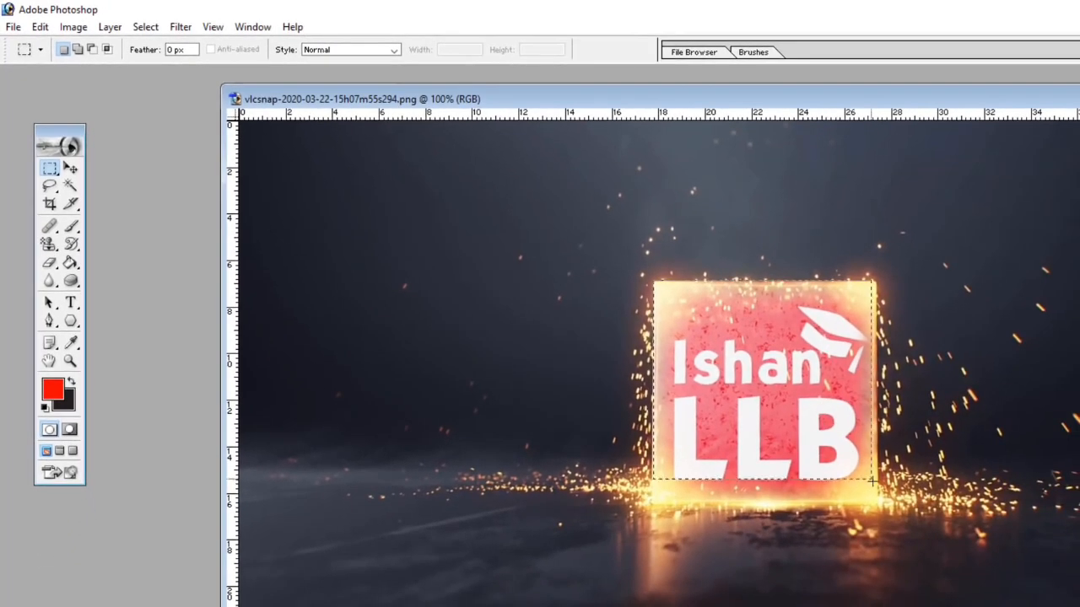
{"action": "left_click_drag", "start_coordinate": [872, 481], "coordinate": [877, 504]}
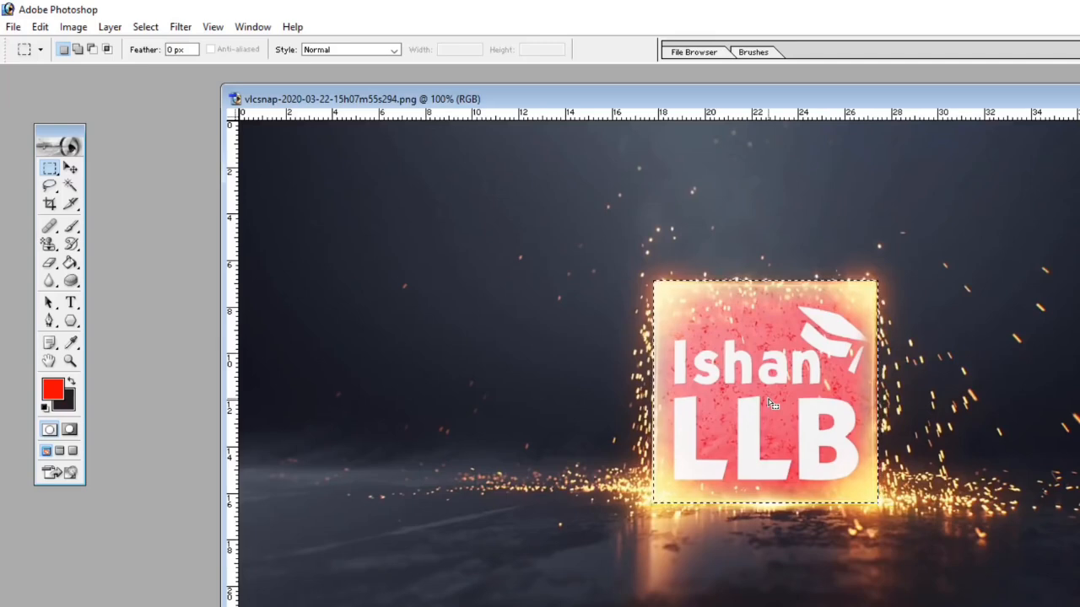
{"action": "key", "text": "ctrl+d"}
{"action": "key", "text": "v"}
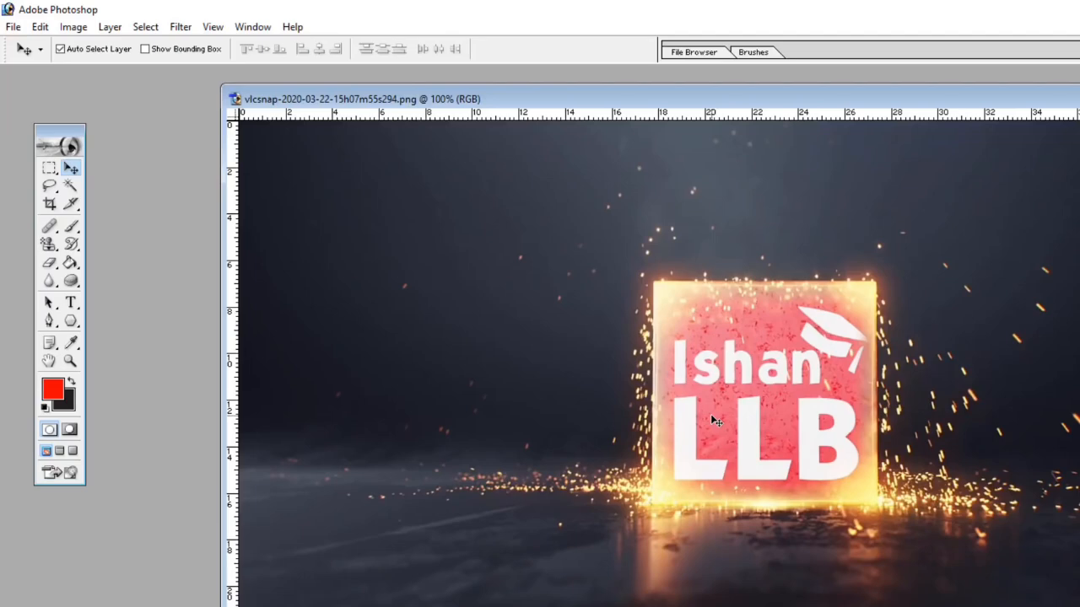
Select the whole logo square with the Rectangular Marquee tool and place a duplicate on the dark area left of it
{"action": "left_click", "coordinate": [49, 169]}
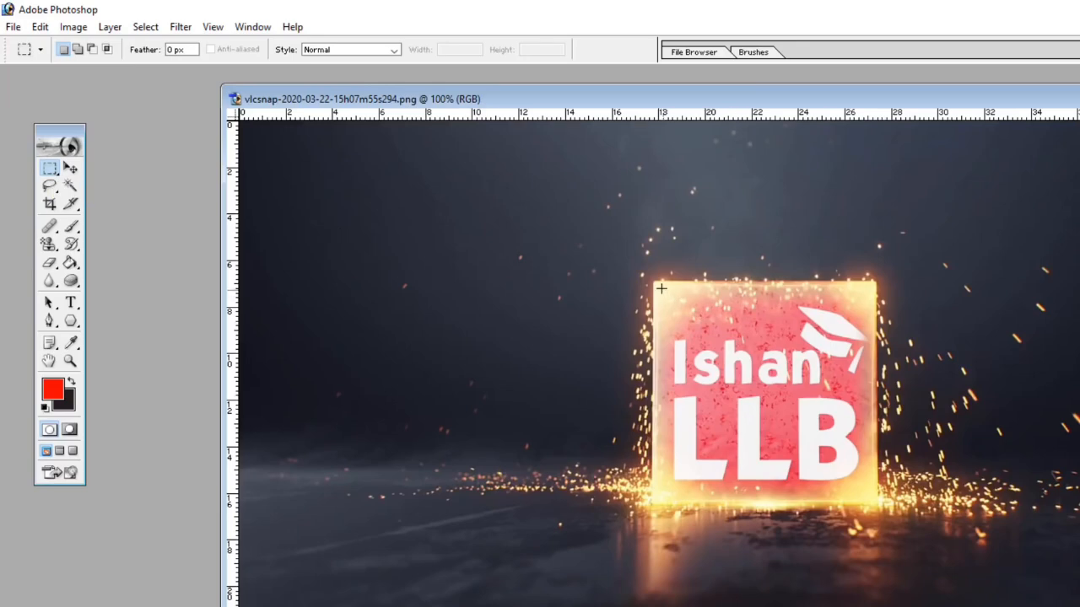
{"action": "left_click_drag", "start_coordinate": [654, 282], "coordinate": [878, 504]}
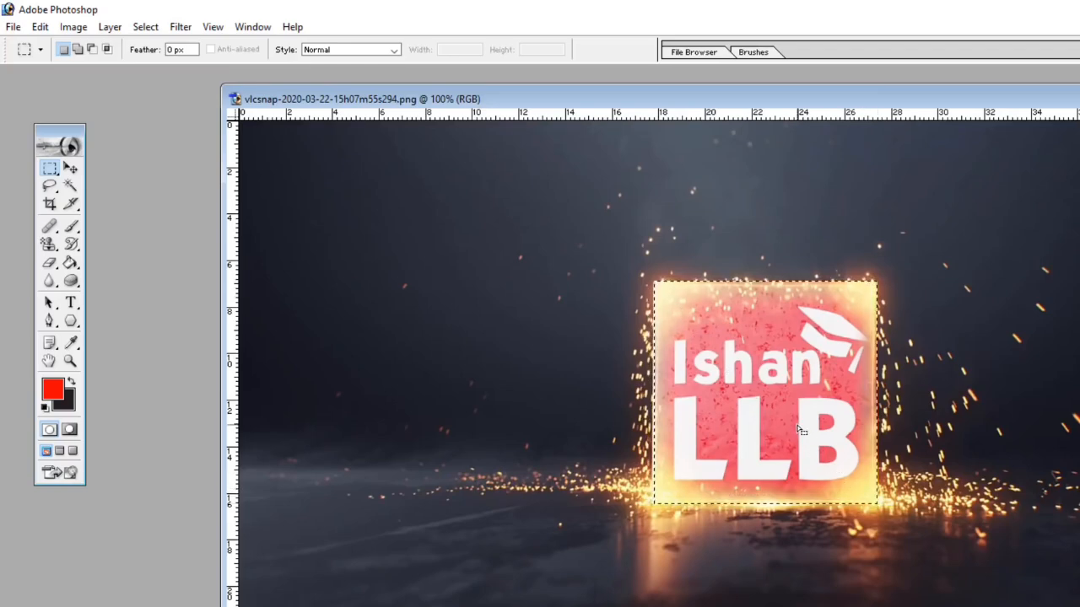
{"action": "key", "text": "v"}
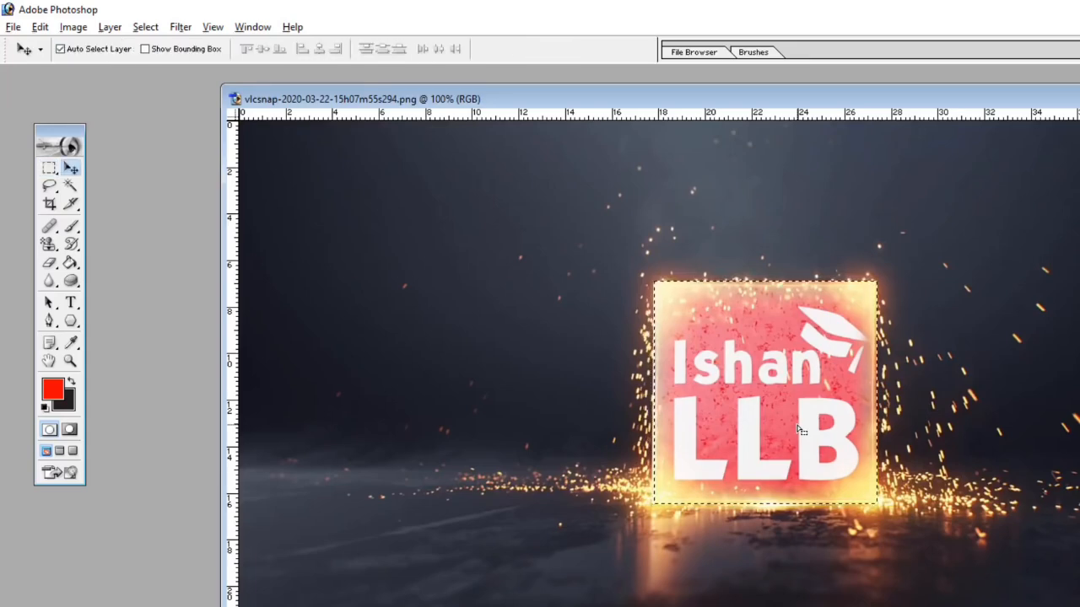
{"action": "left_click_drag", "start_coordinate": [801, 430], "coordinate": [462, 431]}
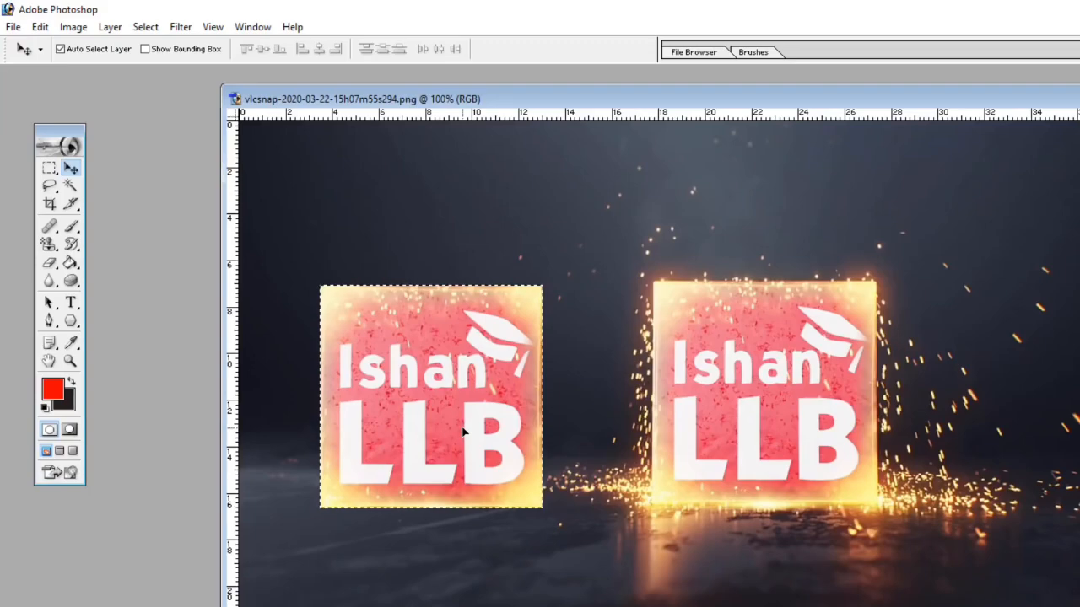
Draw a circular selection on the dark area left of the logo and return to the Rectangular Marquee tool
{"action": "left_click", "coordinate": [49, 169]}
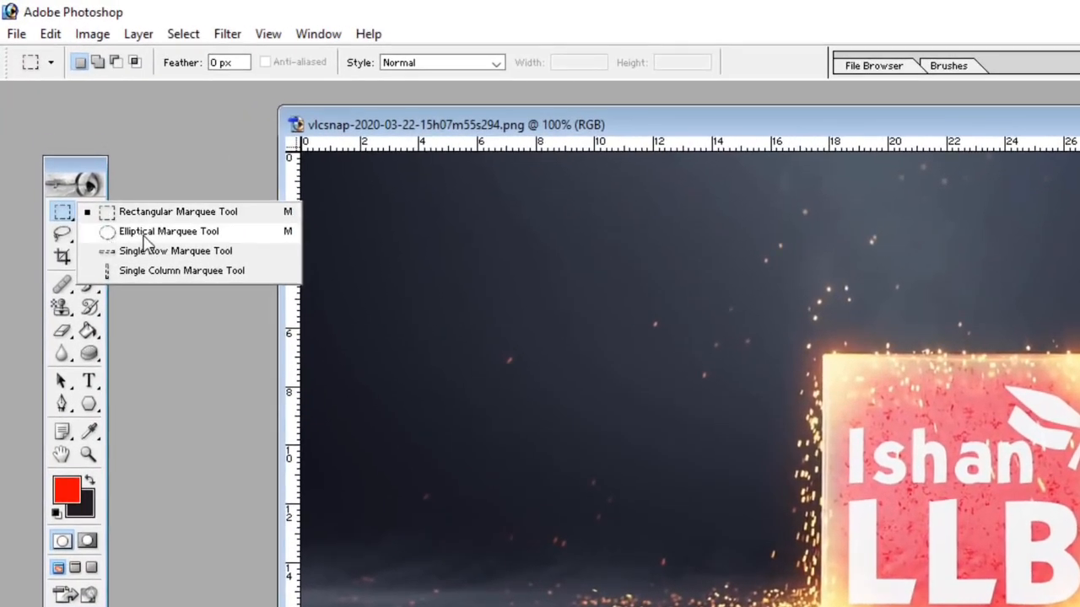
{"action": "left_click", "coordinate": [143, 235]}
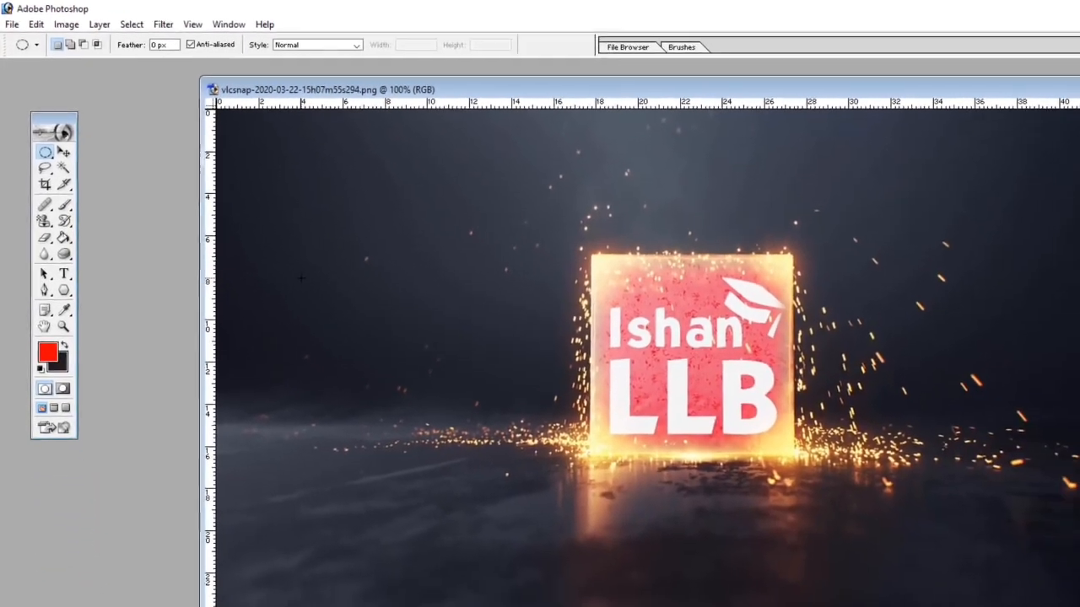
{"action": "left_click_drag", "start_coordinate": [325, 233], "coordinate": [485, 395]}
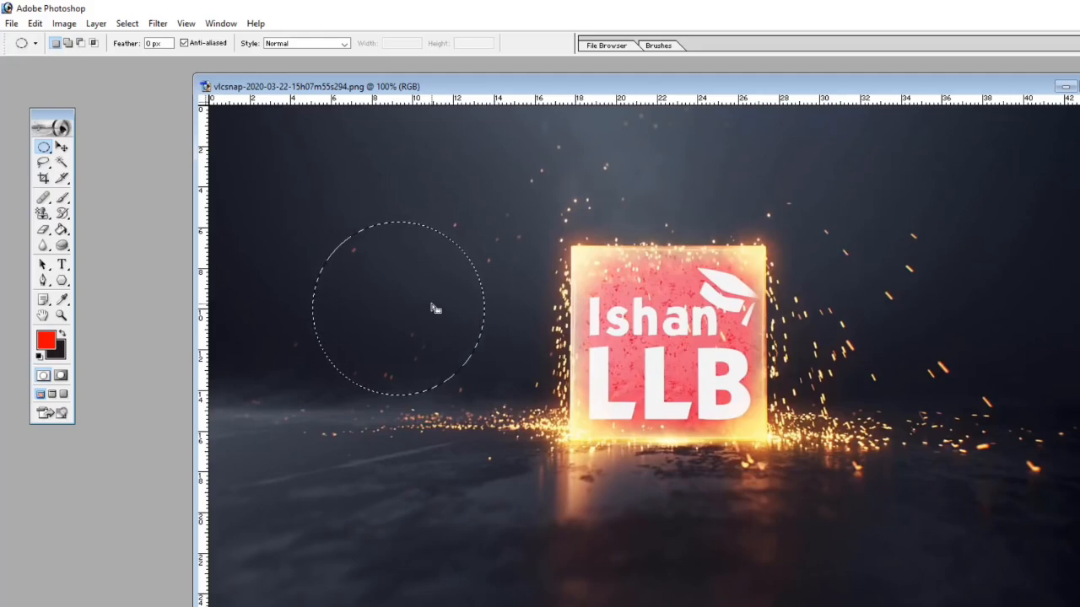
{"action": "left_click", "coordinate": [44, 147]}
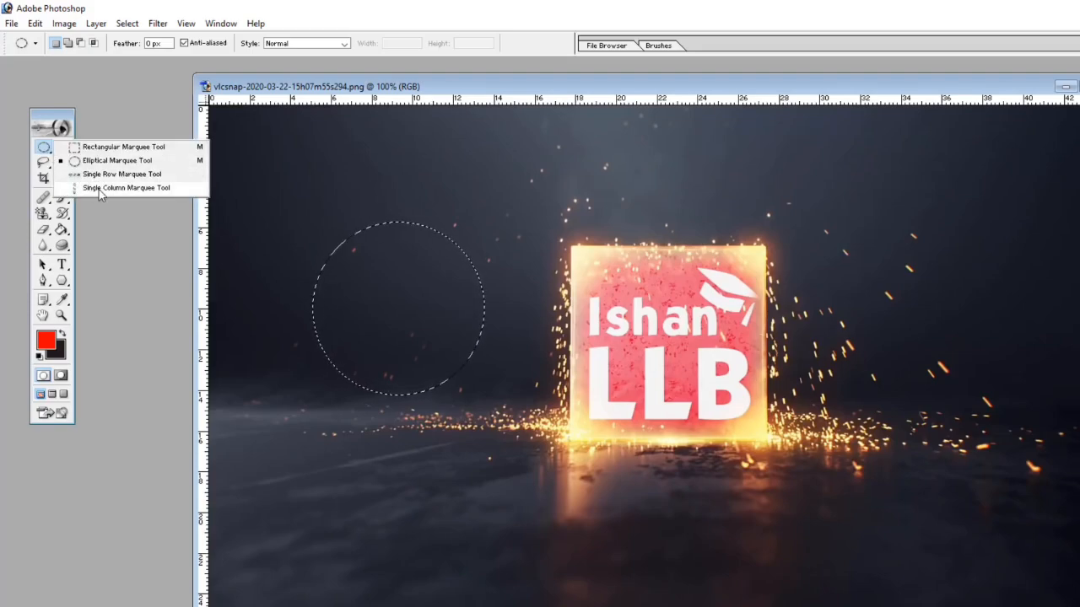
{"action": "left_click", "coordinate": [123, 147]}
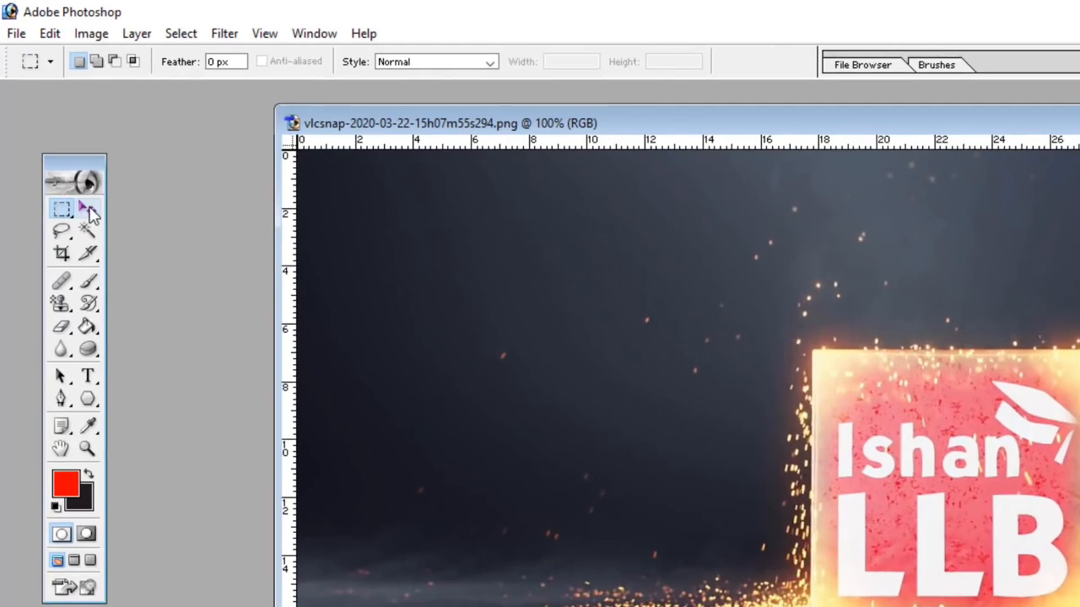
Bring the boy's portrait photo from the desktop into the logo image as a new layer using the Move tool
{"action": "left_click", "coordinate": [89, 210]}
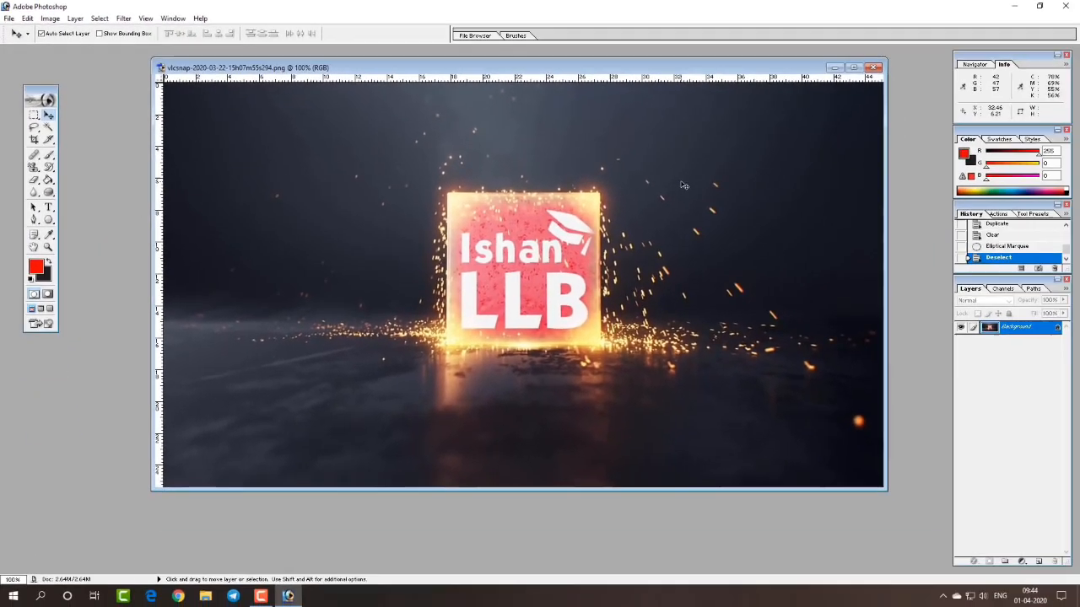
{"action": "left_click", "coordinate": [1017, 5]}
{"action": "left_click_drag", "start_coordinate": [66, 34], "coordinate": [474, 203]}
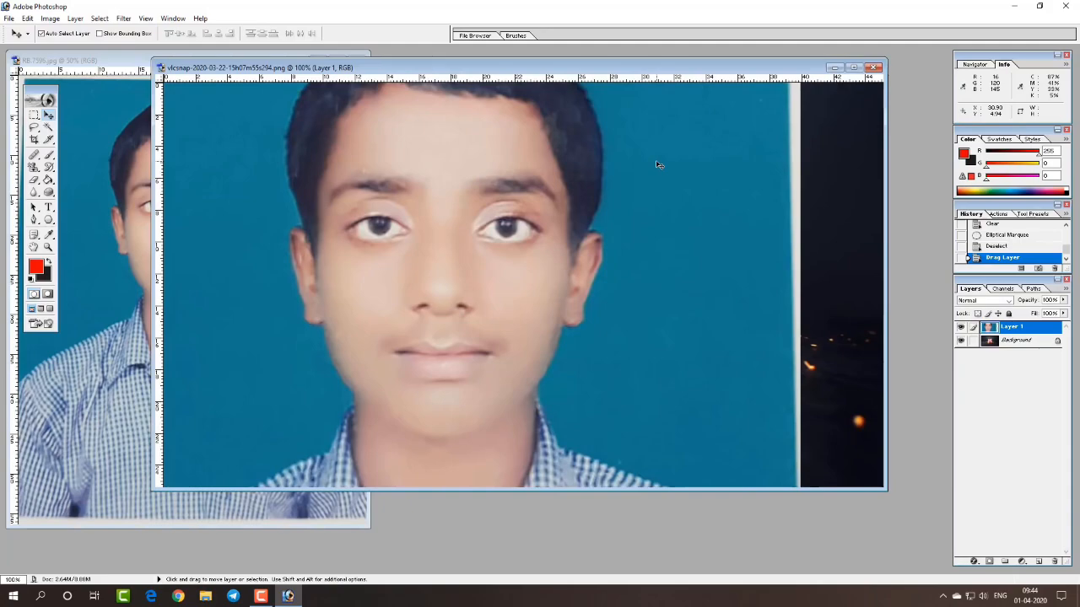
Scale the portrait layer down to fit inside the logo image and move it to the right of the logo
{"action": "key", "text": "ctrl+t"}
{"action": "left_click_drag", "start_coordinate": [675, 217], "coordinate": [539, 474]}
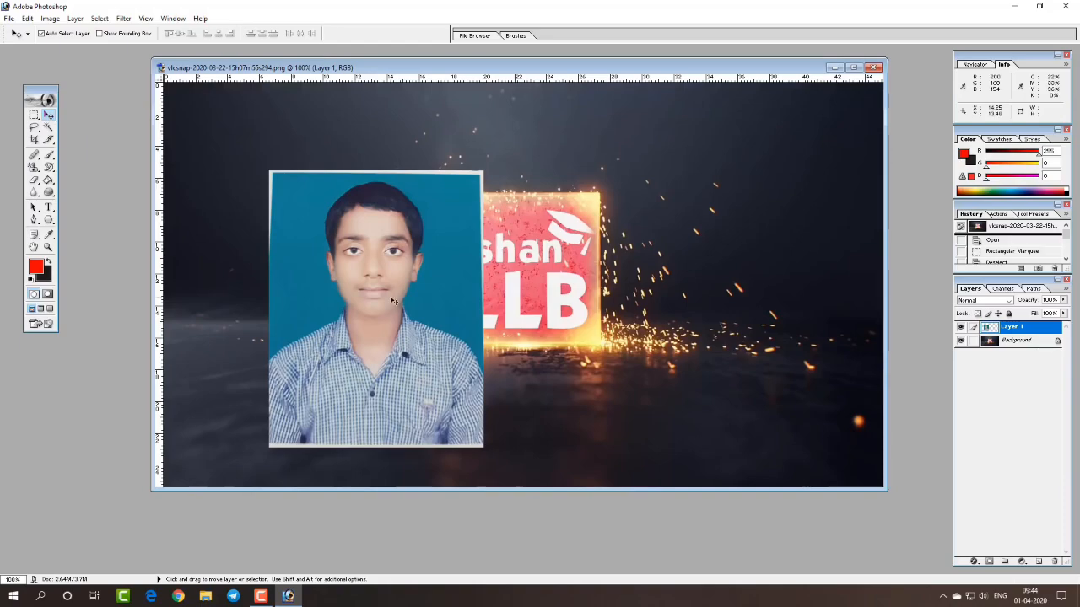
{"action": "left_click_drag", "start_coordinate": [391, 290], "coordinate": [771, 277]}
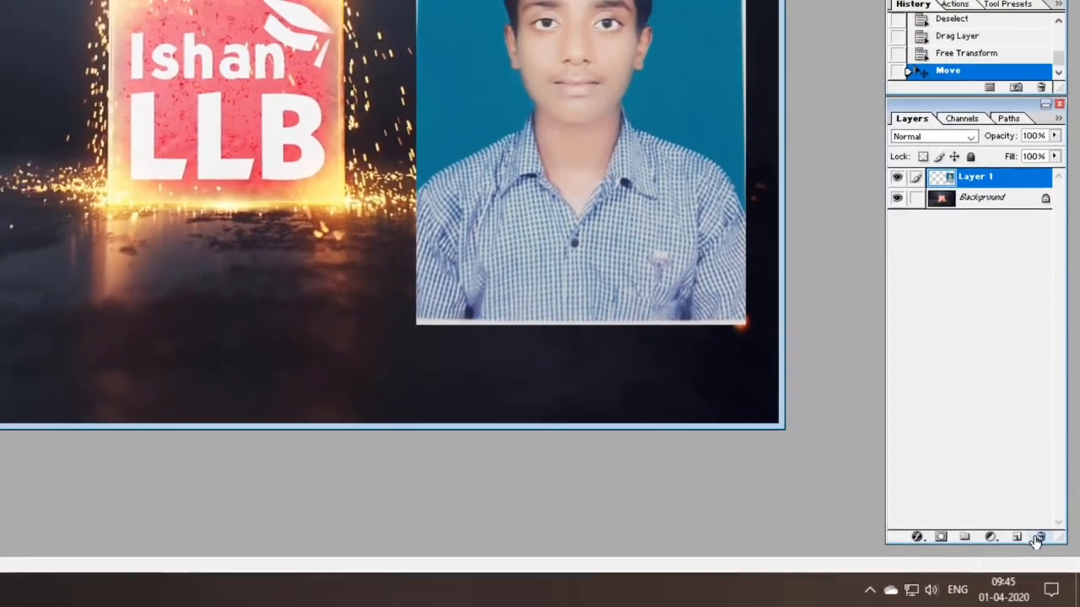
Delete the portrait layer from the logo image
{"action": "left_click", "coordinate": [1037, 532]}
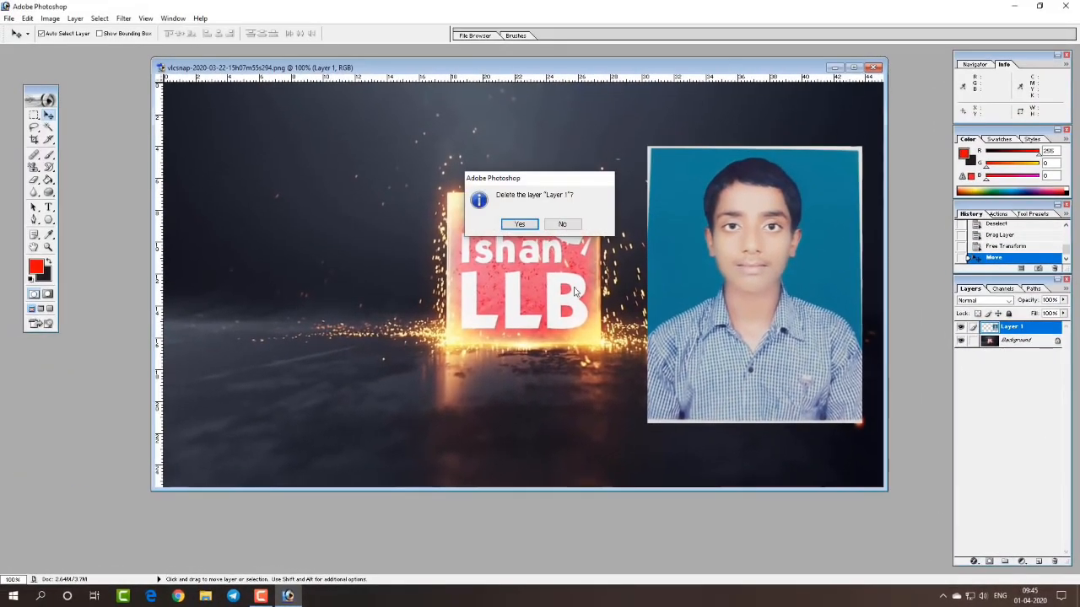
{"action": "left_click", "coordinate": [519, 224]}
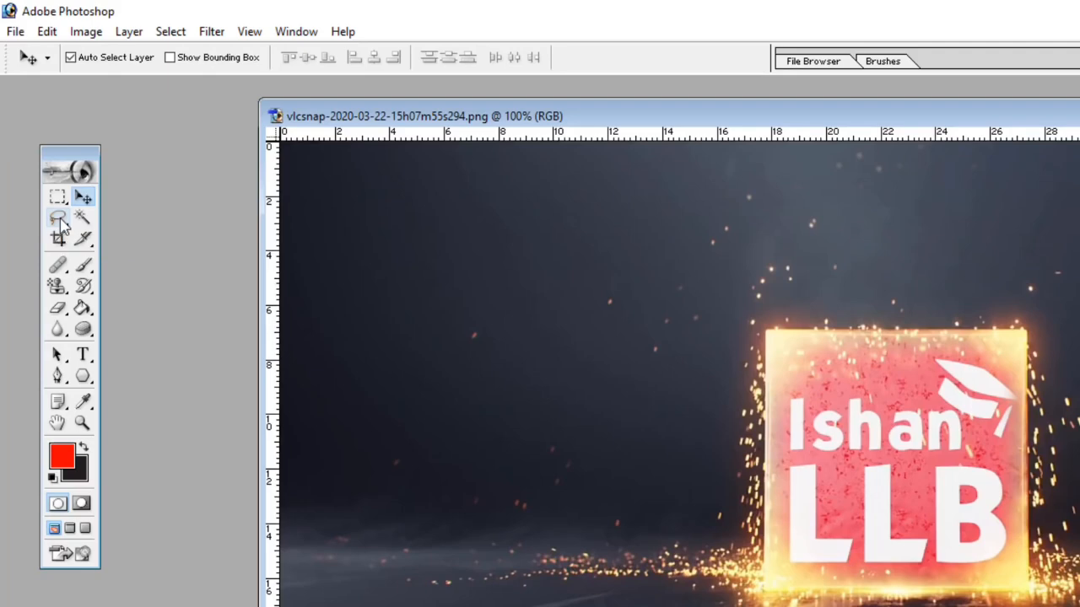
{"action": "left_click", "coordinate": [59, 221]}
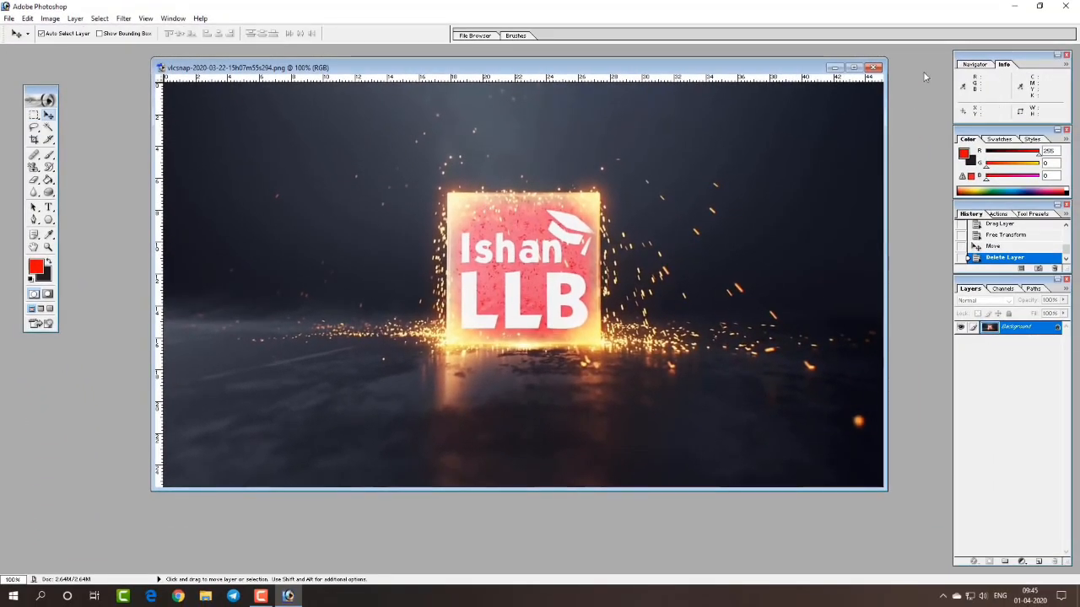
Open the girl.jpg image from the desktop
{"action": "left_click", "coordinate": [1006, 9]}
{"action": "left_click_drag", "start_coordinate": [149, 24], "coordinate": [546, 271]}
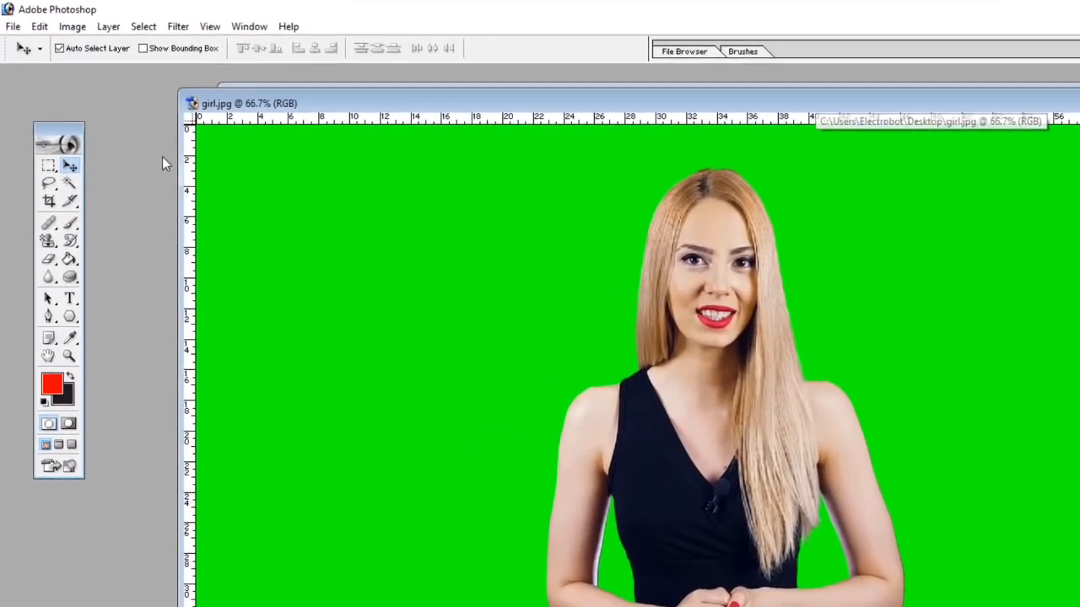
Outline the woman's left-hand arm and hand with the Lasso tool and place a duplicate on the green background beside her
{"action": "left_click", "coordinate": [52, 186]}
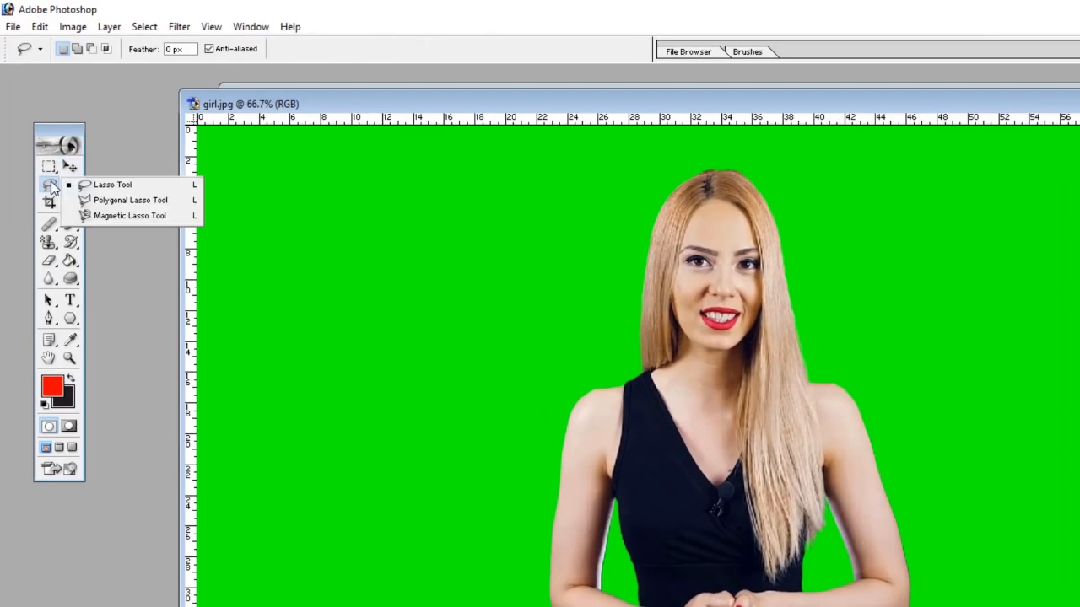
{"action": "left_click", "coordinate": [93, 186]}
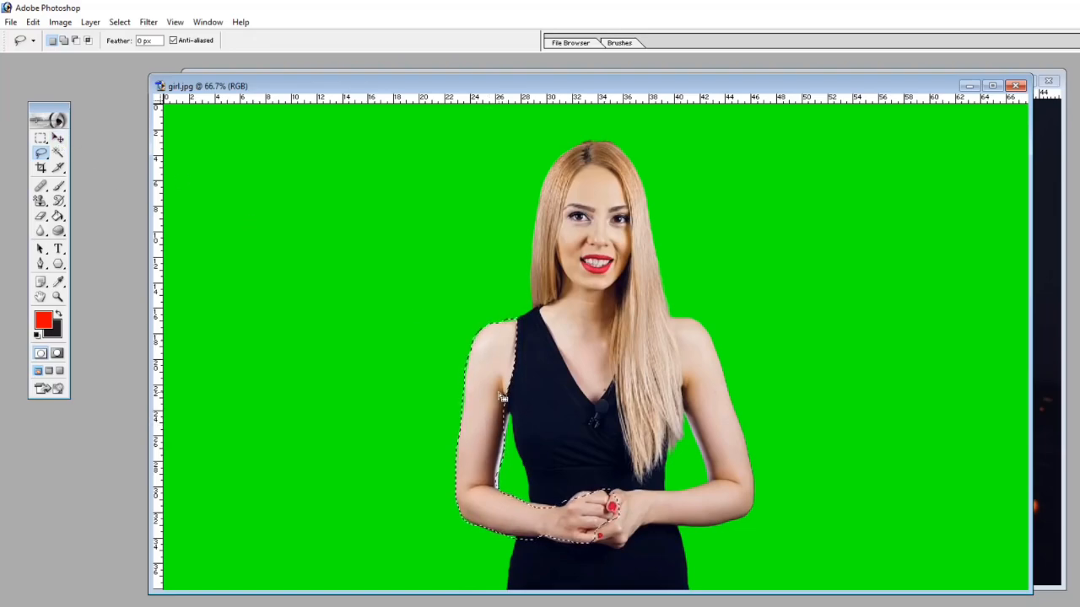
{"action": "key", "text": "v"}
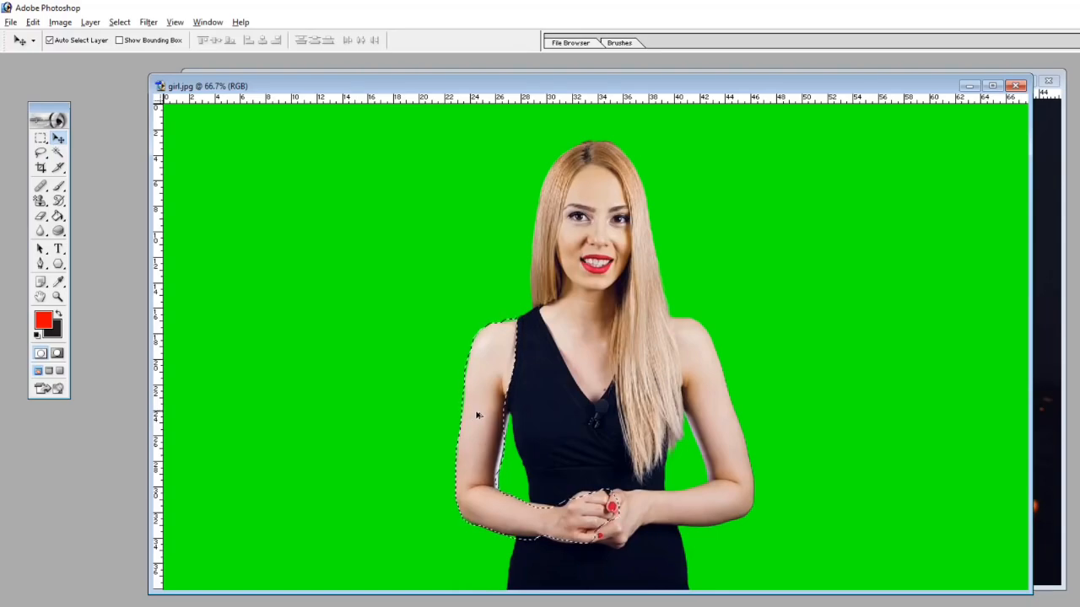
{"action": "mouse_move", "coordinate": [471, 413]}
{"action": "left_mouse_down"}
{"action": "mouse_move", "coordinate": [332, 366]}
{"action": "mouse_move", "coordinate": [280, 287]}
{"action": "mouse_move", "coordinate": [257, 277]}
{"action": "mouse_move", "coordinate": [247, 348]}
{"action": "mouse_move", "coordinate": [242, 295]}
{"action": "mouse_move", "coordinate": [254, 262]}
{"action": "mouse_move", "coordinate": [265, 382]}
{"action": "left_mouse_up"}
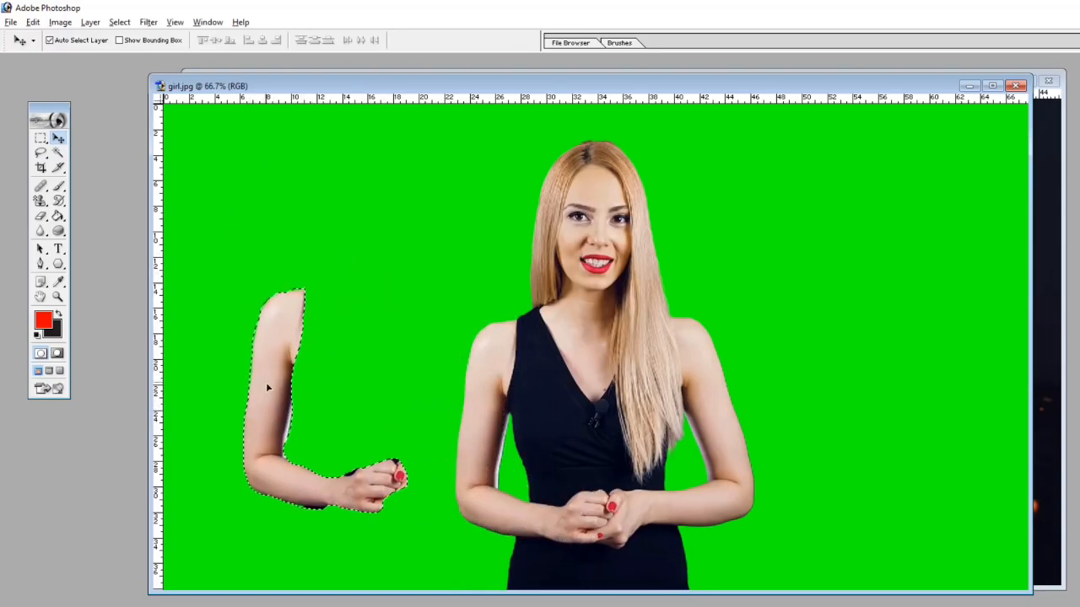
Outline the woman's left-hand arm and hand as a closed selection with the Polygonal Lasso tool
{"action": "left_click", "coordinate": [41, 153]}
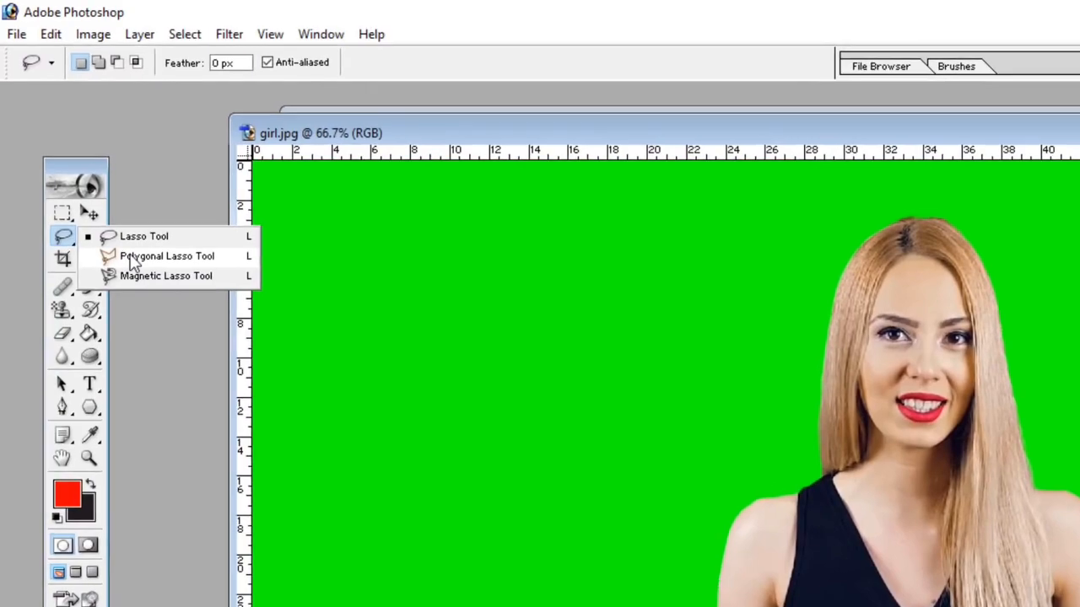
{"action": "left_click", "coordinate": [85, 167]}
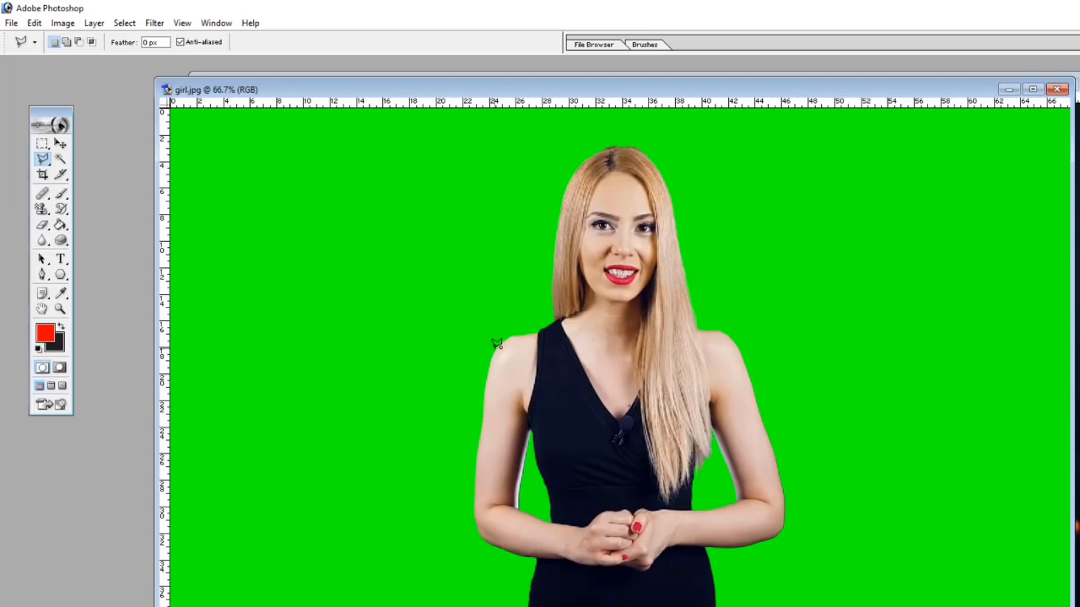
{"action": "left_click", "coordinate": [496, 344]}
{"action": "left_click", "coordinate": [477, 415]}
{"action": "left_click", "coordinate": [476, 470]}
{"action": "left_click", "coordinate": [479, 524]}
{"action": "left_click", "coordinate": [624, 560]}
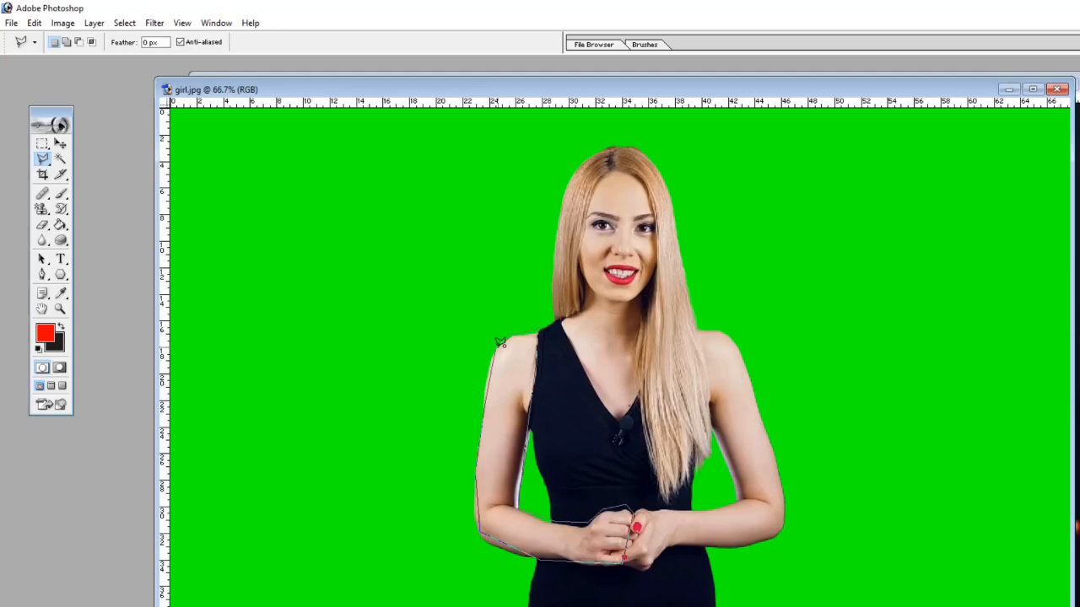
{"action": "left_click", "coordinate": [496, 347]}
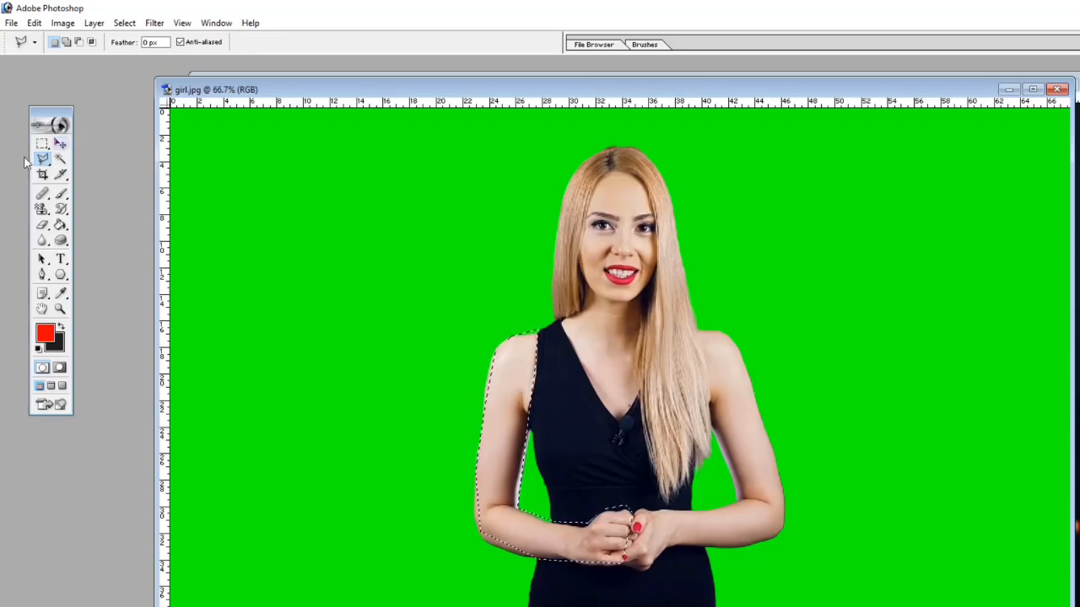
Clear the arm selection and start tracing the same arm from the shoulder with the Magnetic Lasso tool
{"action": "left_click_drag", "start_coordinate": [40, 160], "coordinate": [117, 185]}
{"action": "key", "text": "ctrl+d"}
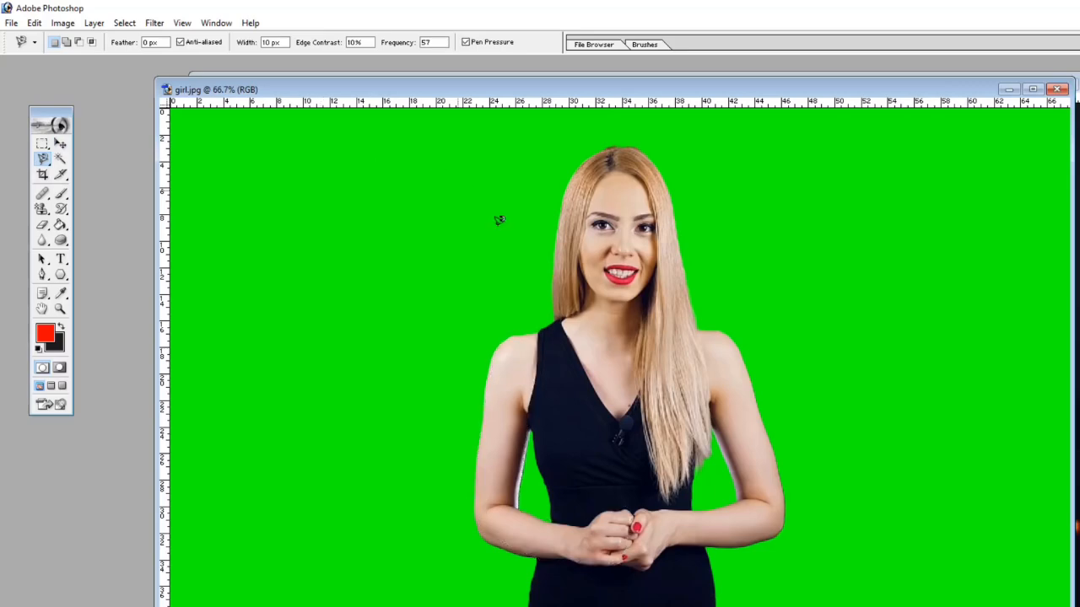
{"action": "left_click", "coordinate": [537, 330]}
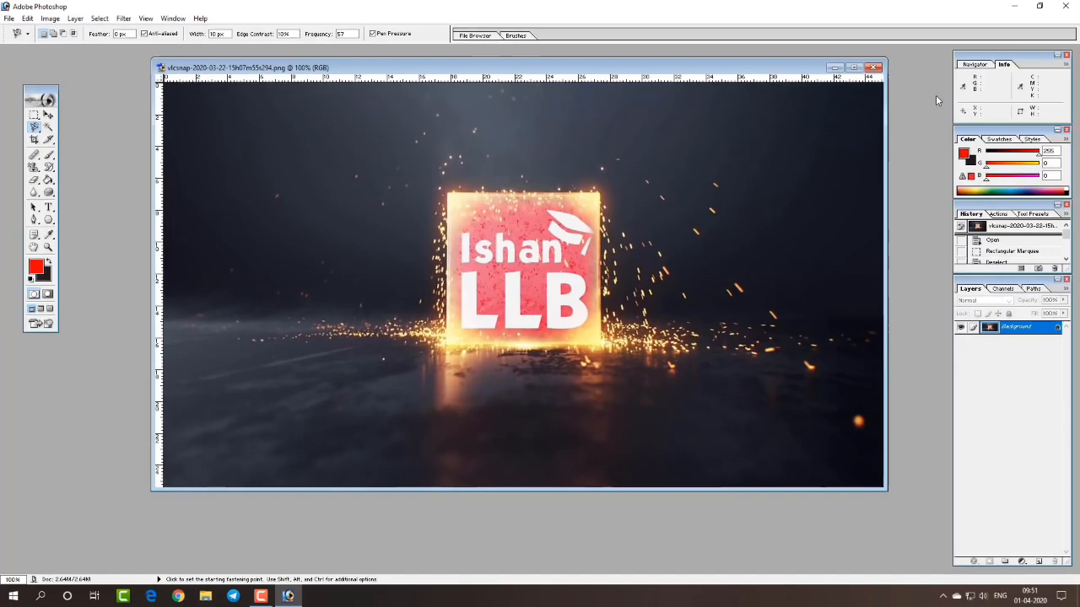
Open girl.jpg from the desktop again and select its green background with the Magic Wand tool
{"action": "left_click", "coordinate": [1014, 6]}
{"action": "left_click_drag", "start_coordinate": [153, 27], "coordinate": [359, 295]}
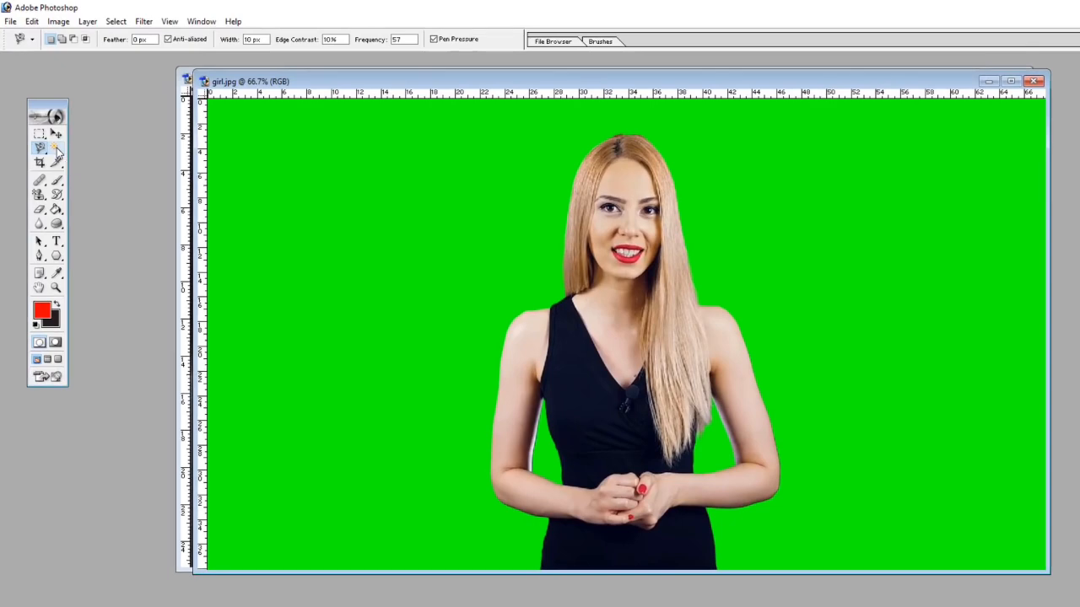
{"action": "left_click", "coordinate": [58, 150]}
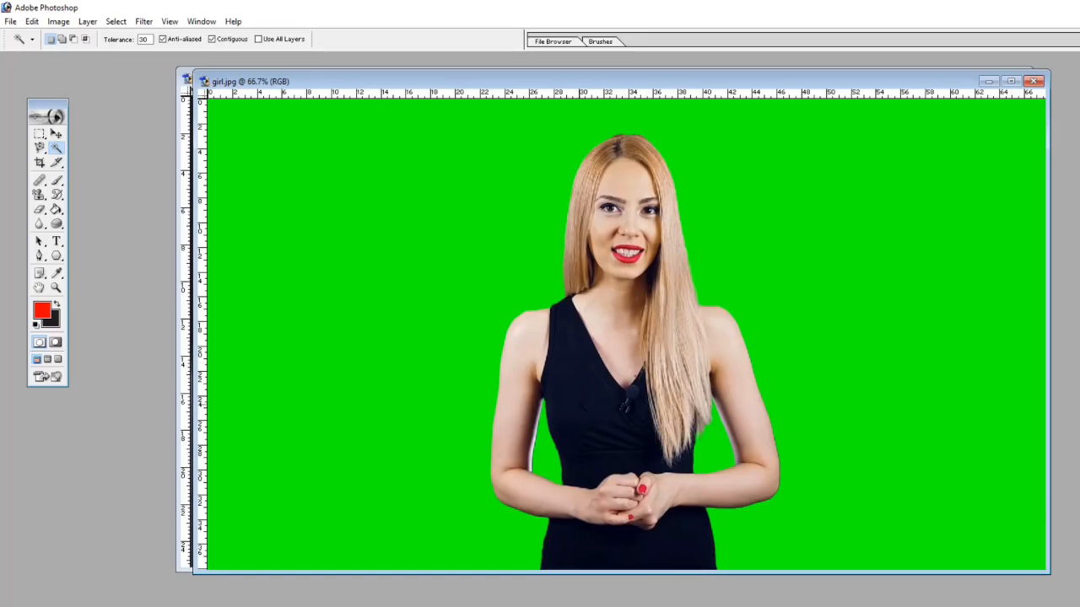
{"action": "left_click", "coordinate": [341, 236]}
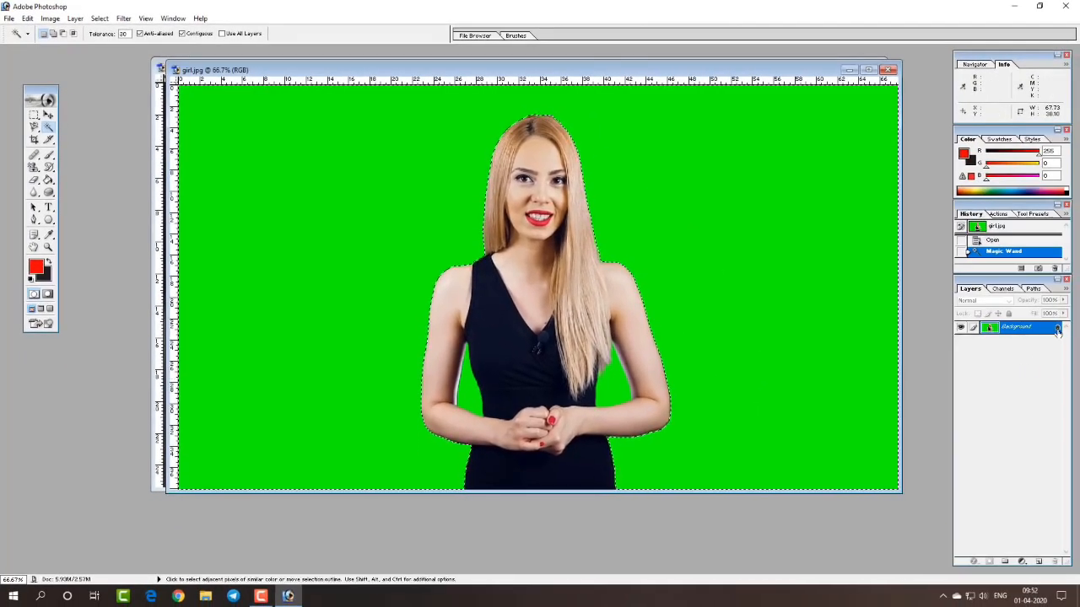
Convert the Background into a regular layer named Layer 0 and delete the selected green area
{"action": "double_click", "coordinate": [1036, 334]}
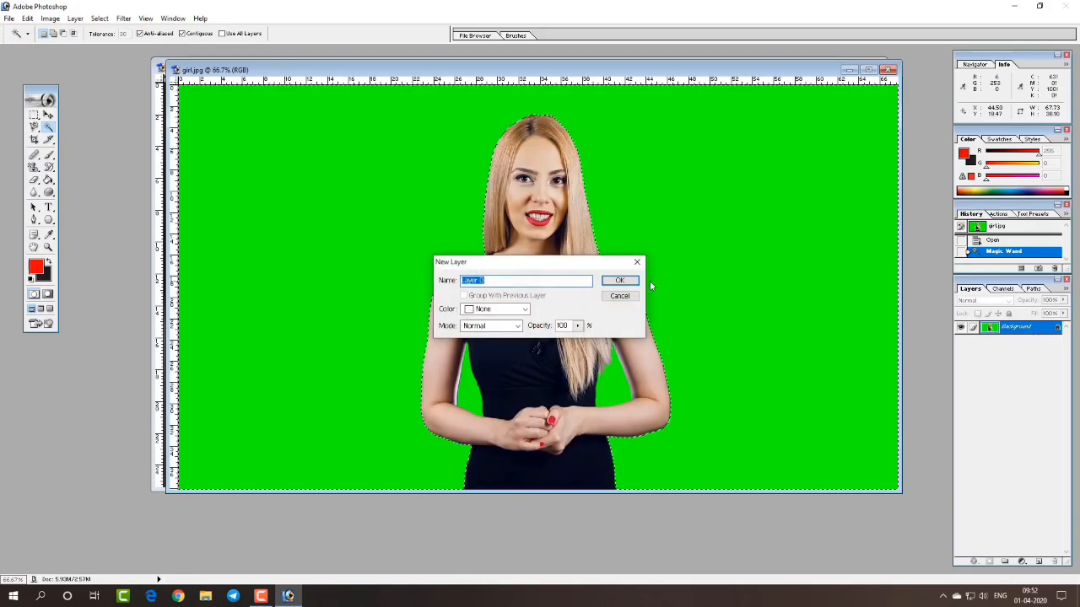
{"action": "left_click", "coordinate": [618, 280]}
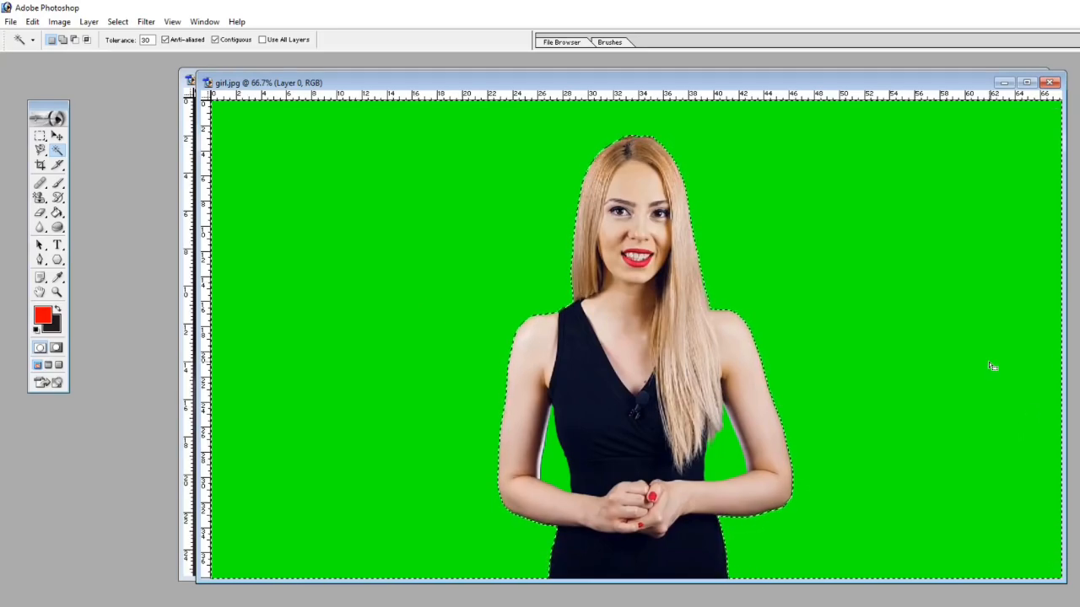
{"action": "key", "text": "Delete"}
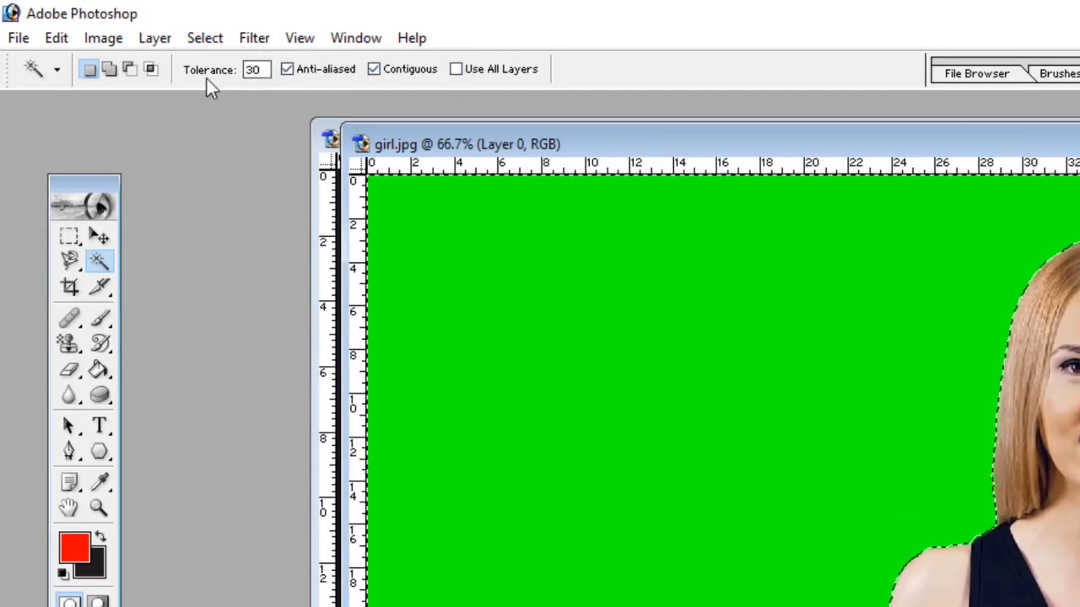
Set the Magic Wand tolerance to 5, select the green background again and try deleting it
{"action": "left_click", "coordinate": [258, 72]}
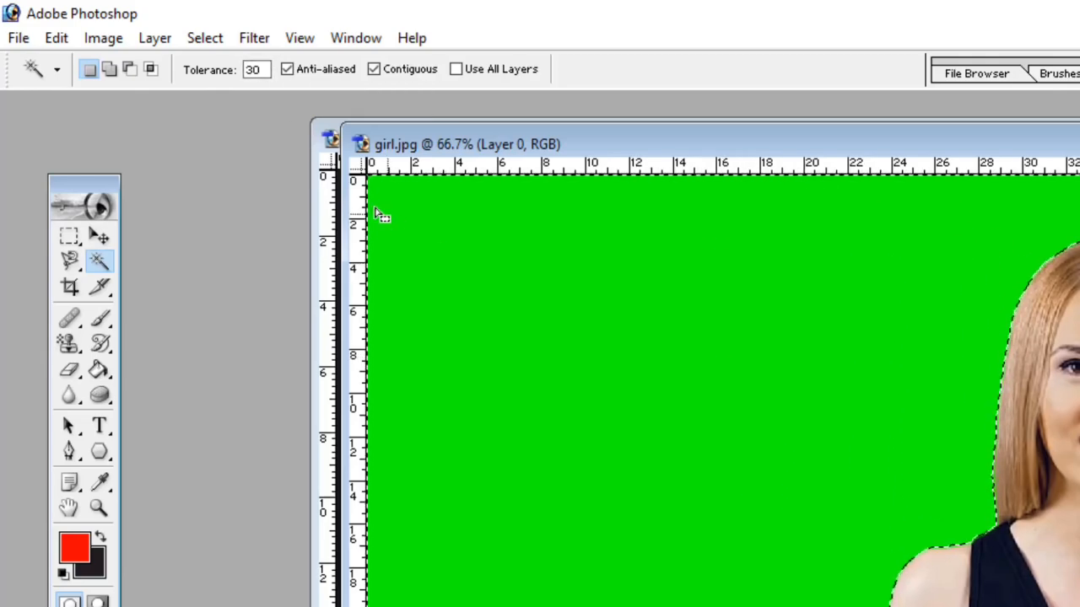
{"action": "double_click", "coordinate": [247, 70]}
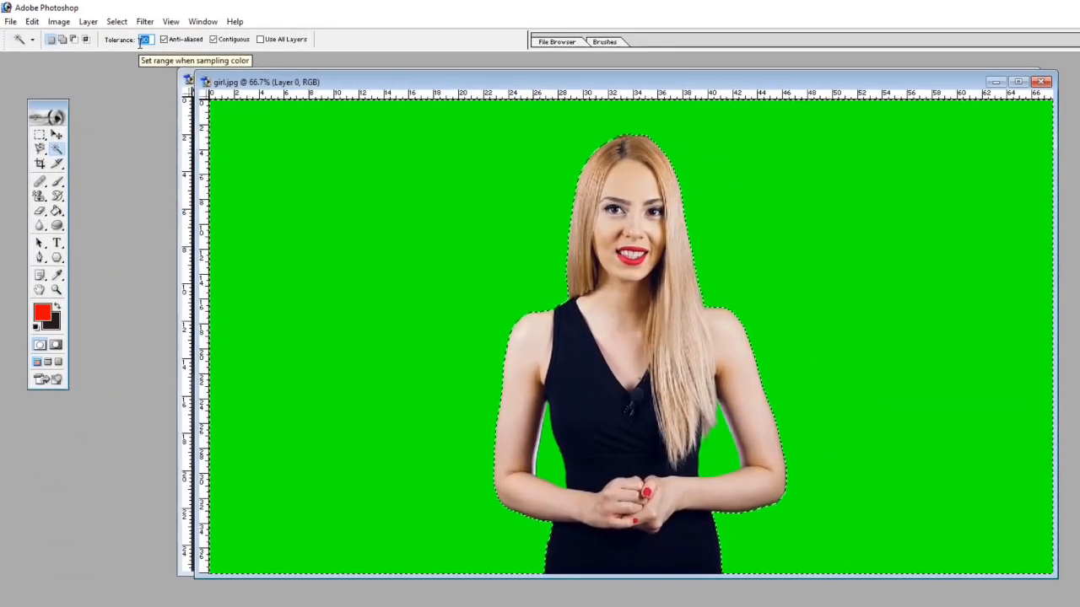
{"action": "type", "text": "5"}
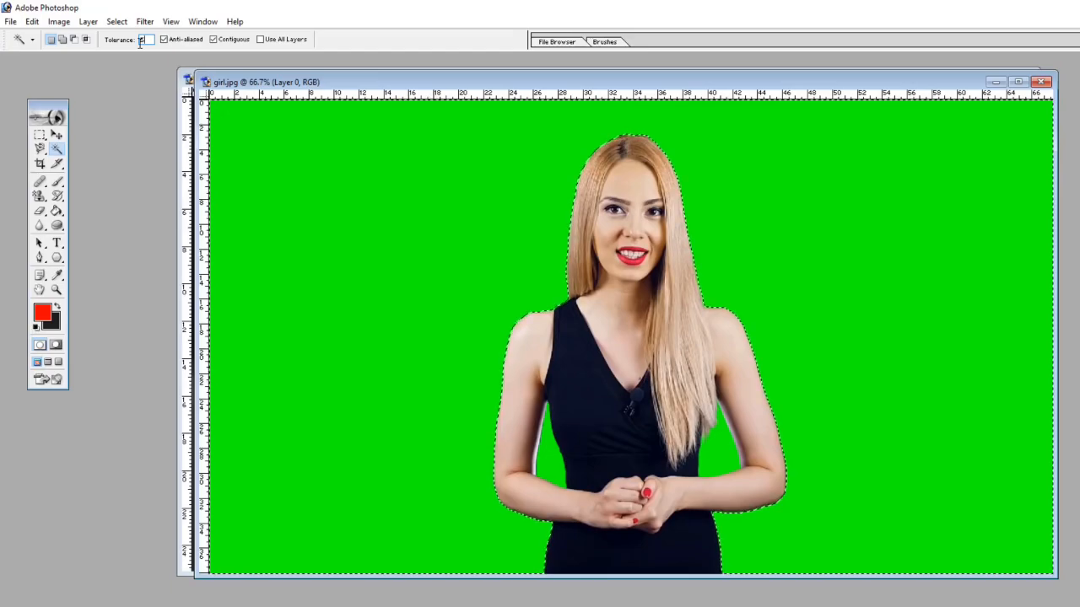
{"action": "left_click", "coordinate": [56, 135]}
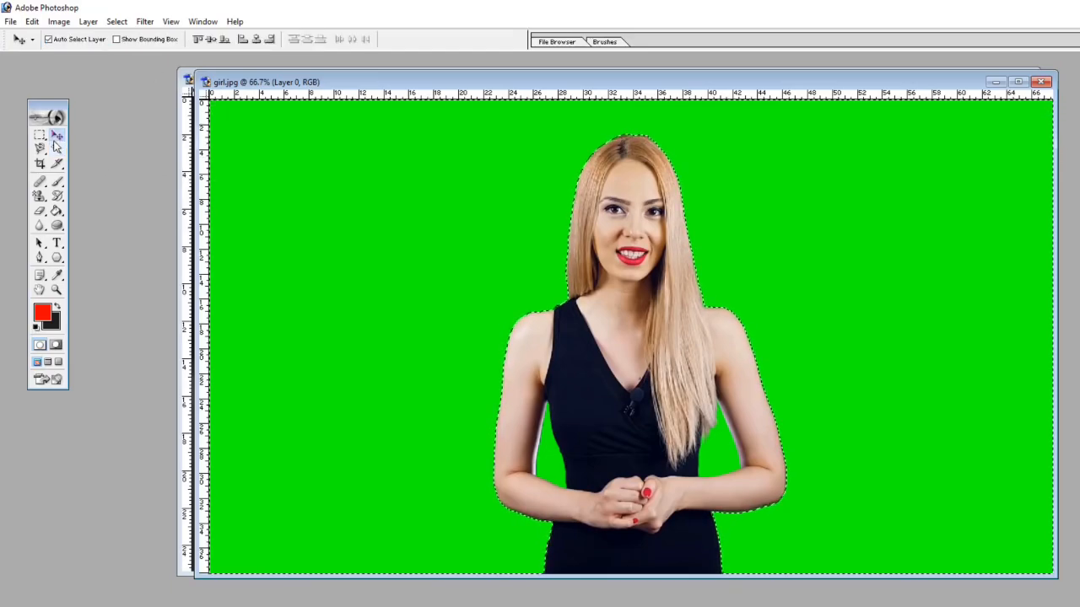
{"action": "left_click", "coordinate": [56, 149]}
{"action": "left_click", "coordinate": [278, 174]}
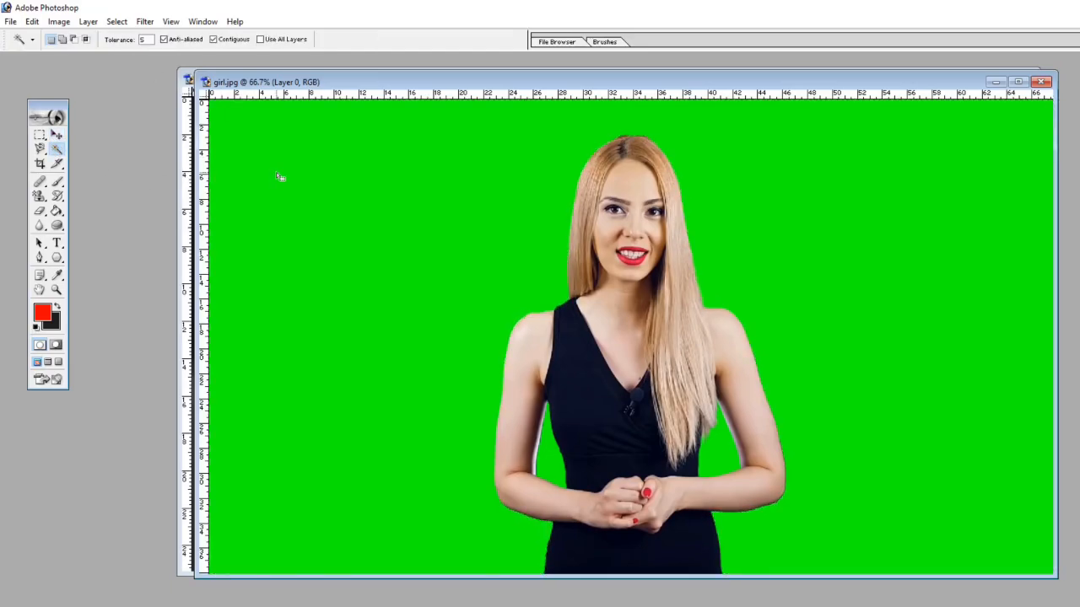
{"action": "left_click", "coordinate": [280, 177]}
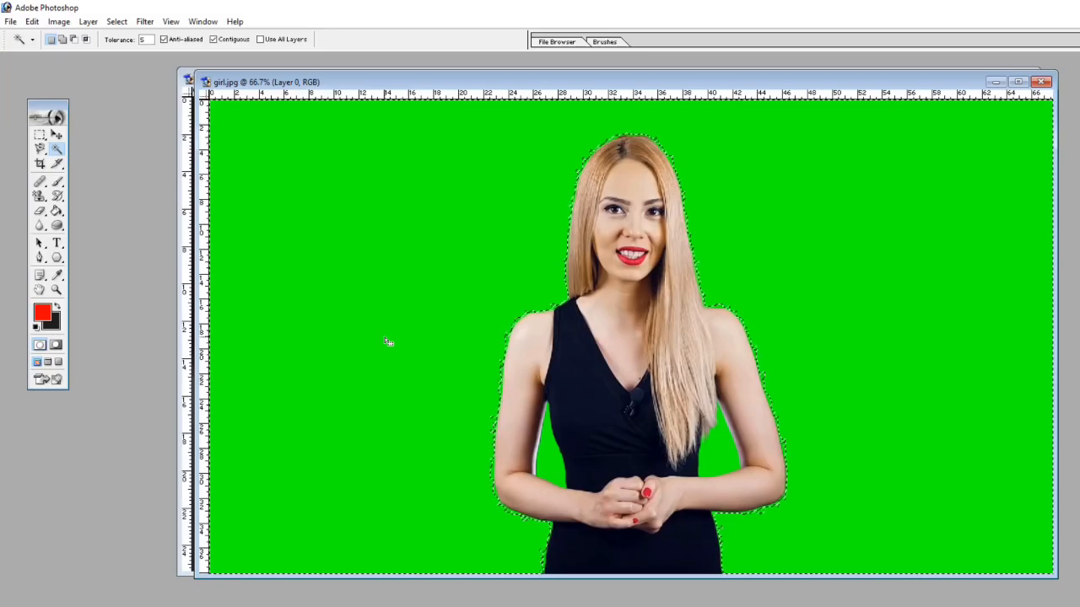
{"action": "key", "text": "Delete"}
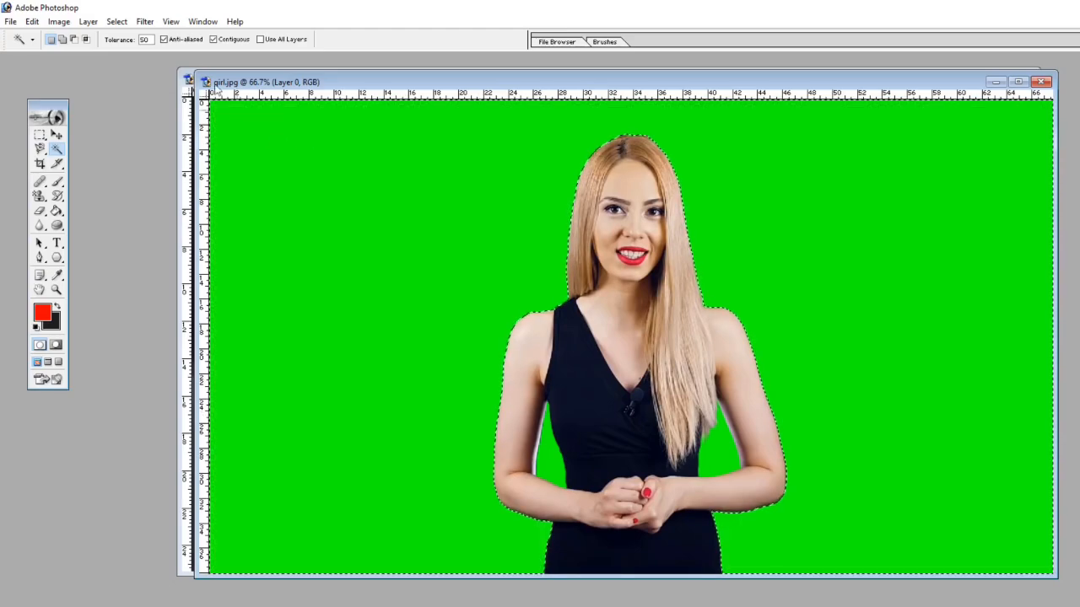
Set the Magic Wand tolerance to 75 and delete the green background, including both patches between the woman's arms and body
{"action": "left_click_drag", "start_coordinate": [155, 39], "coordinate": [139, 40]}
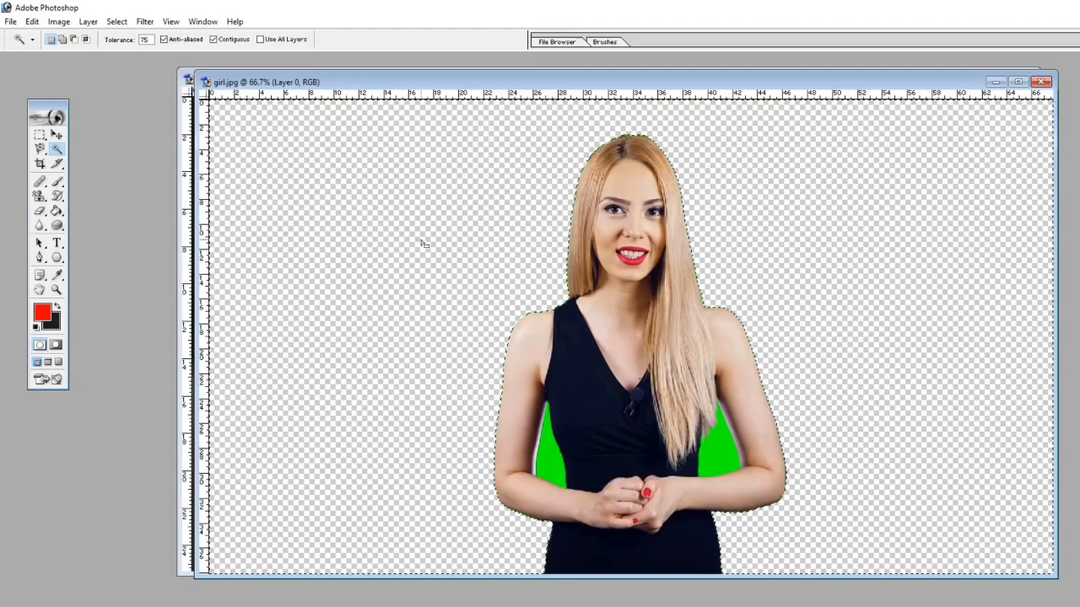
{"action": "left_click", "coordinate": [547, 461]}
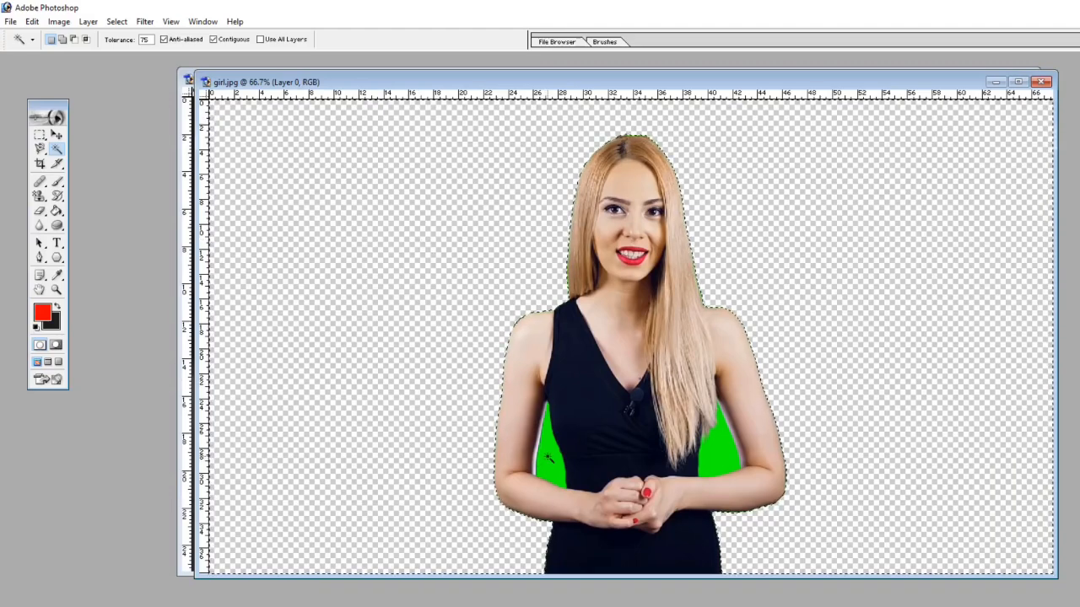
{"action": "key", "text": "Delete"}
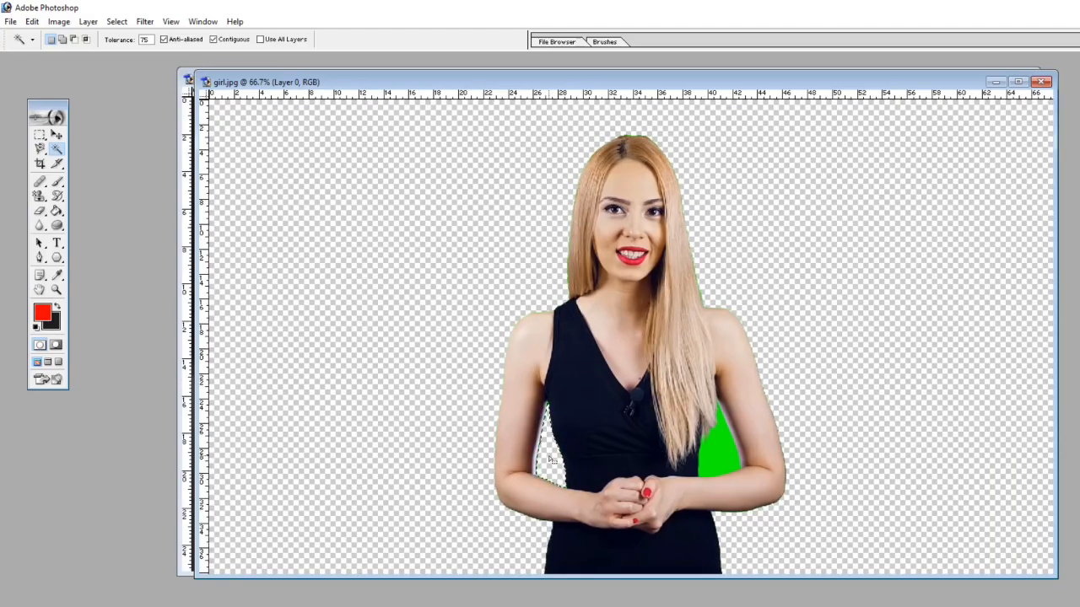
{"action": "left_click", "coordinate": [721, 458]}
{"action": "key", "text": "Delete"}
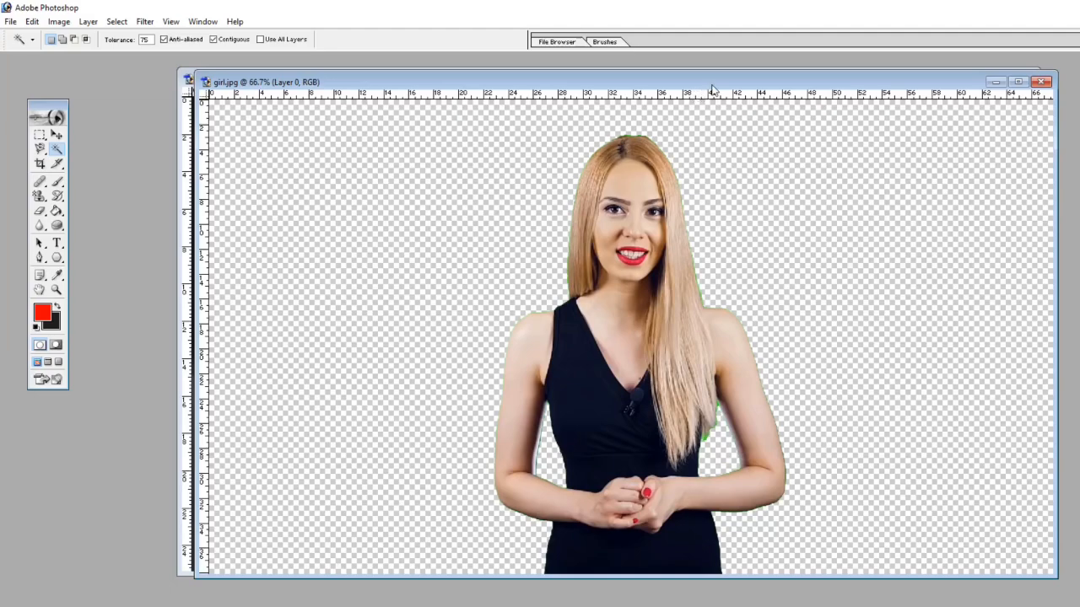
Move the girl.jpg window aside and open the best-parks-gardens-in-gurgaon.jpg image from the desktop
{"action": "key", "text": "v"}
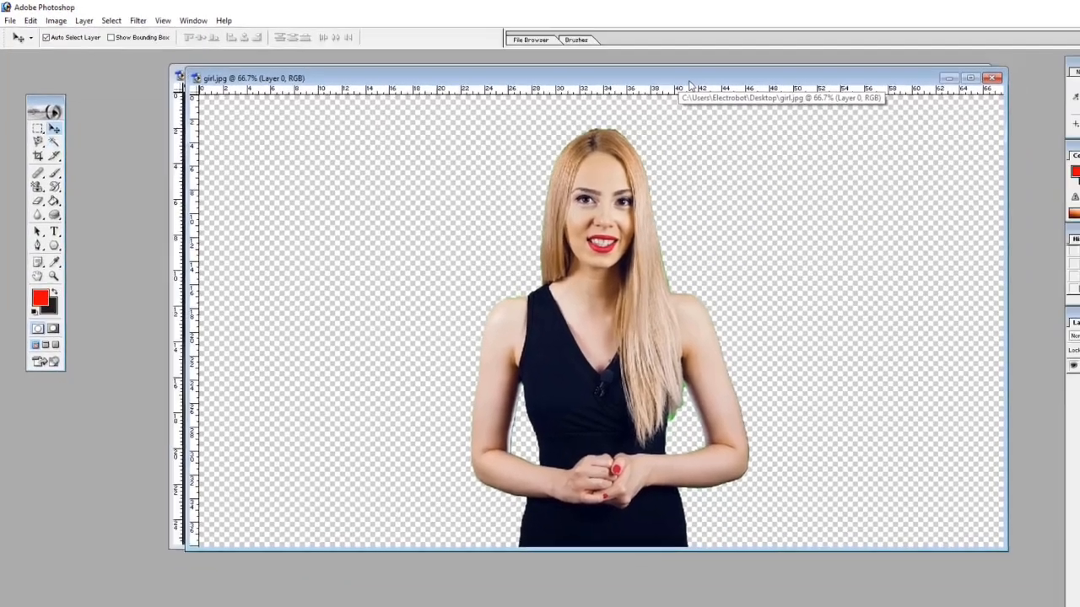
{"action": "left_click_drag", "start_coordinate": [723, 91], "coordinate": [641, 102]}
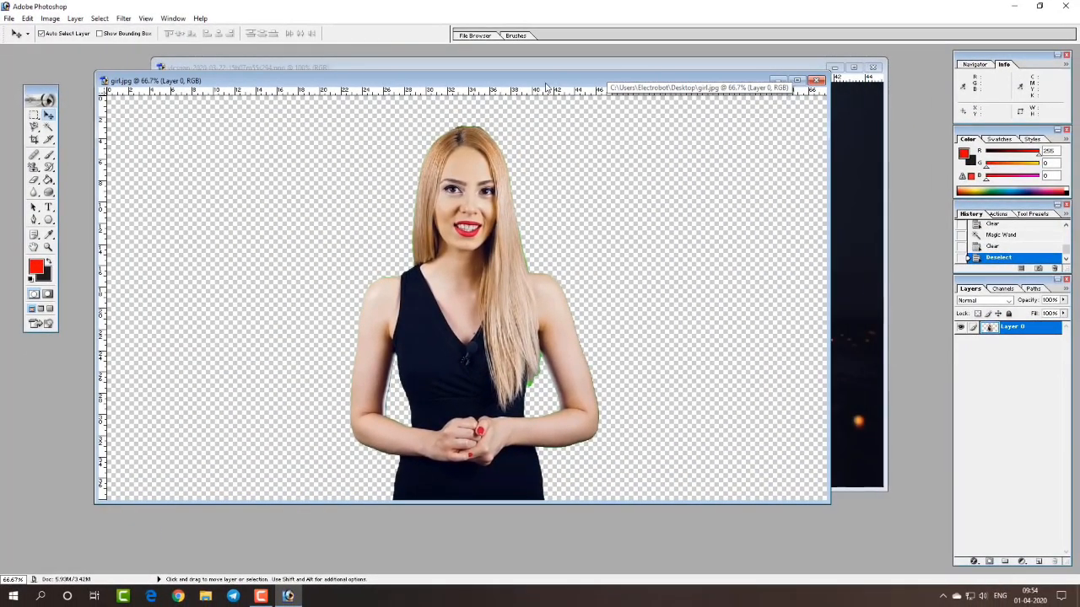
{"action": "left_click", "coordinate": [1014, 6]}
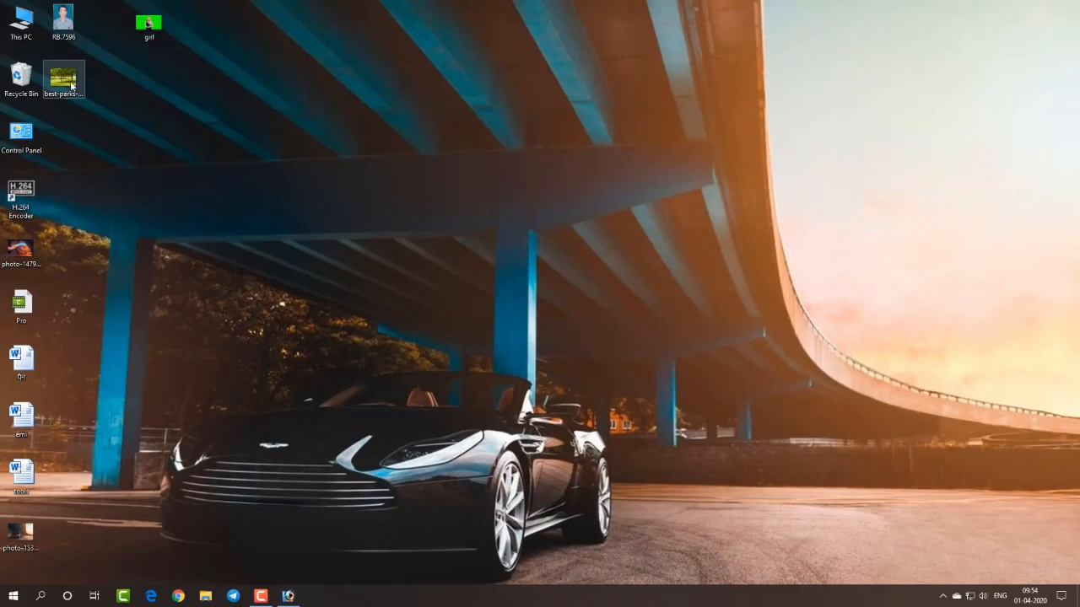
{"action": "left_click_drag", "start_coordinate": [66, 78], "coordinate": [633, 326]}
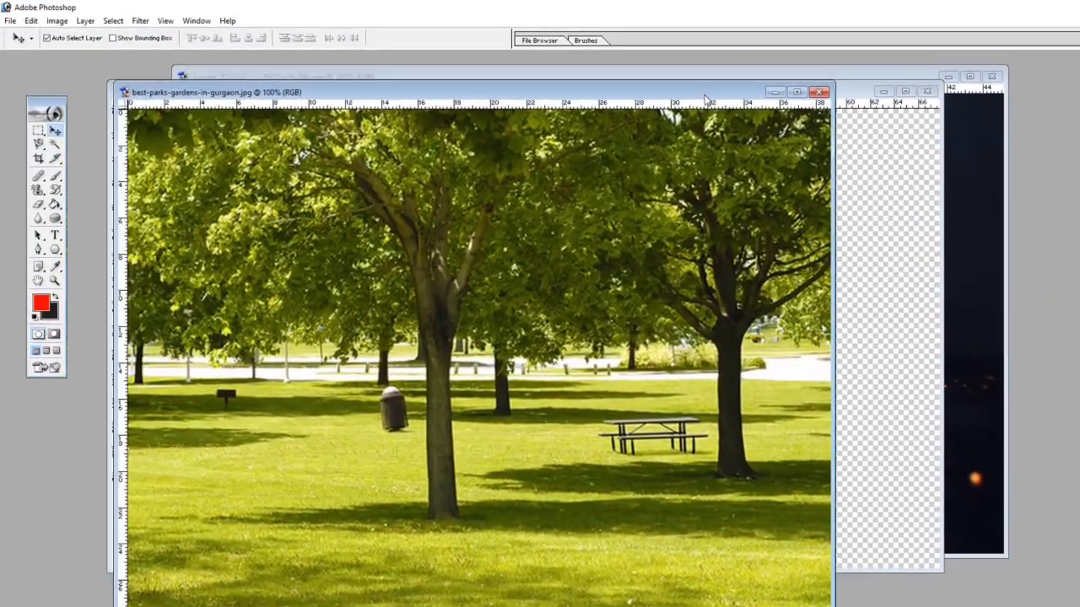
Arrange the two image windows side by side and copy the cut-out woman into the park image with the Move tool
{"action": "left_click_drag", "start_coordinate": [705, 95], "coordinate": [1057, 103]}
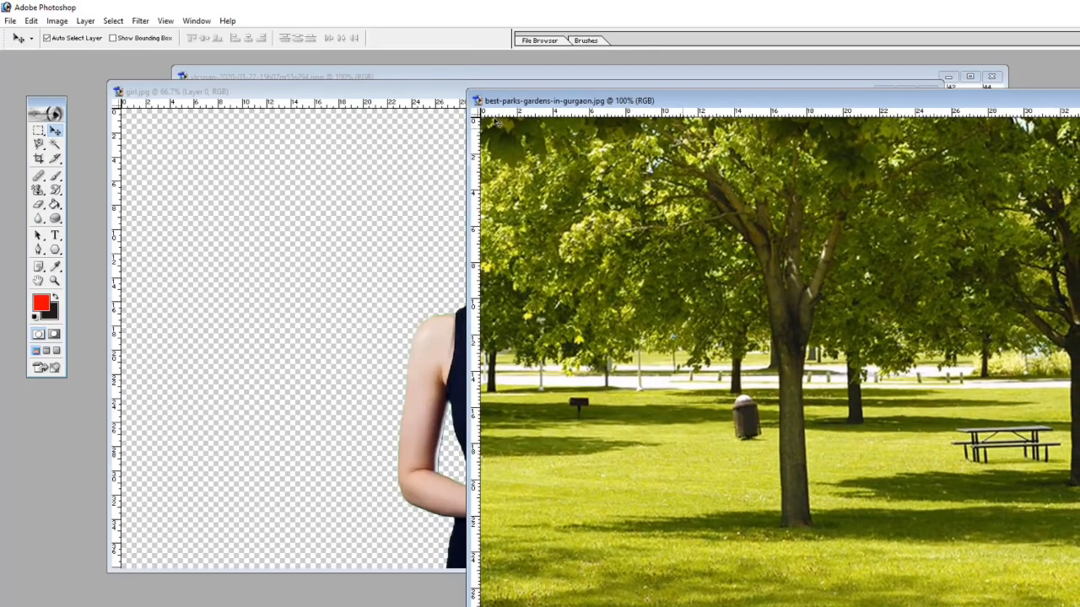
{"action": "left_click", "coordinate": [286, 125]}
{"action": "left_click_drag", "start_coordinate": [462, 93], "coordinate": [141, 97]}
{"action": "left_click", "coordinate": [54, 131]}
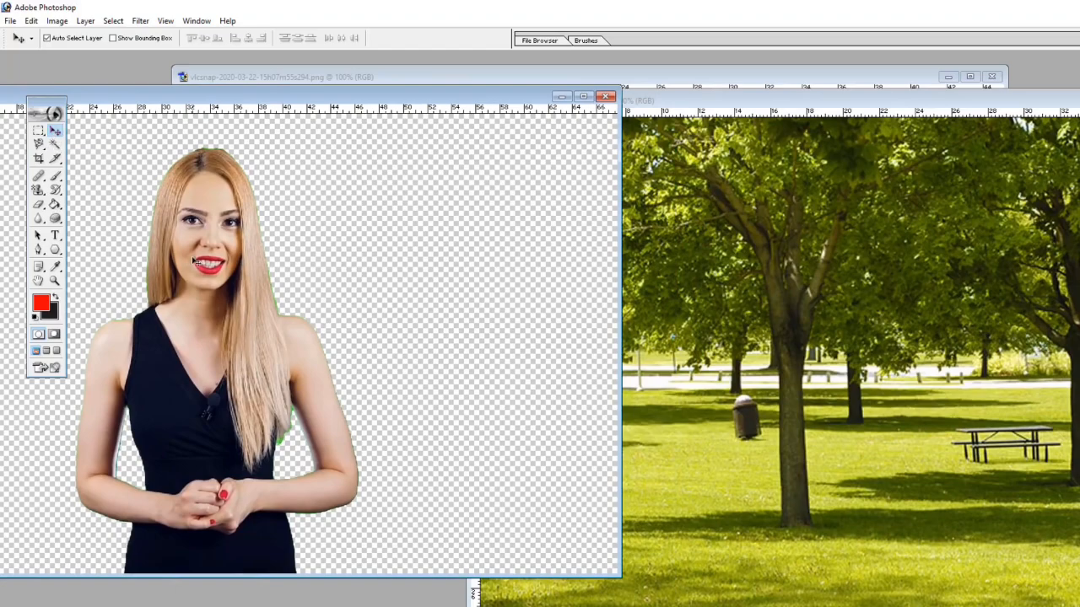
{"action": "left_click_drag", "start_coordinate": [199, 262], "coordinate": [771, 274]}
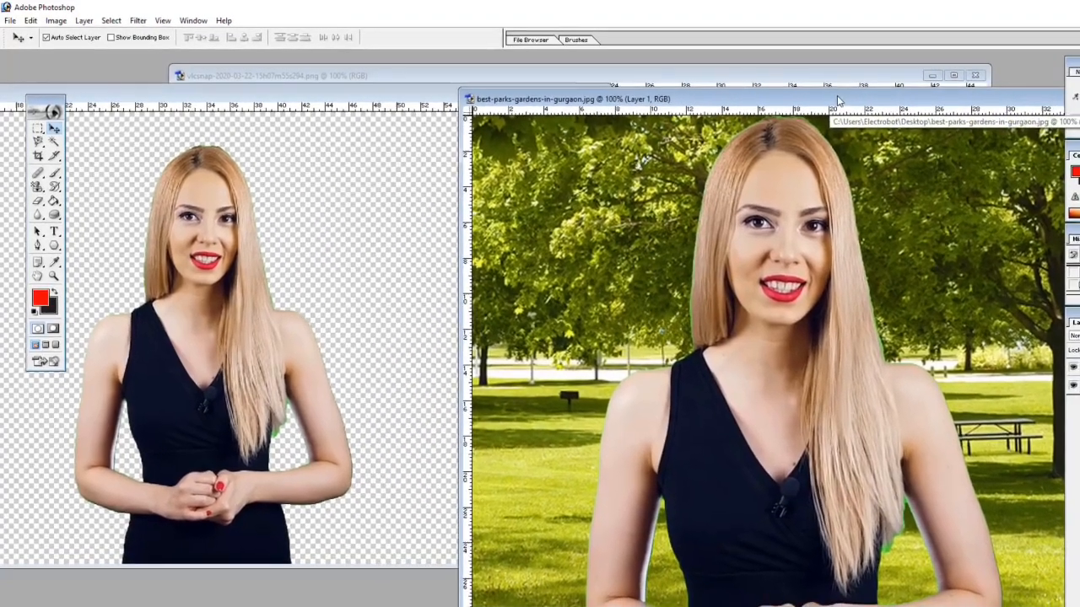
Maximize the park image and scale the woman's layer proportionally to about 72.5%, placing her slightly right of center at the lower edge
{"action": "double_click", "coordinate": [846, 101]}
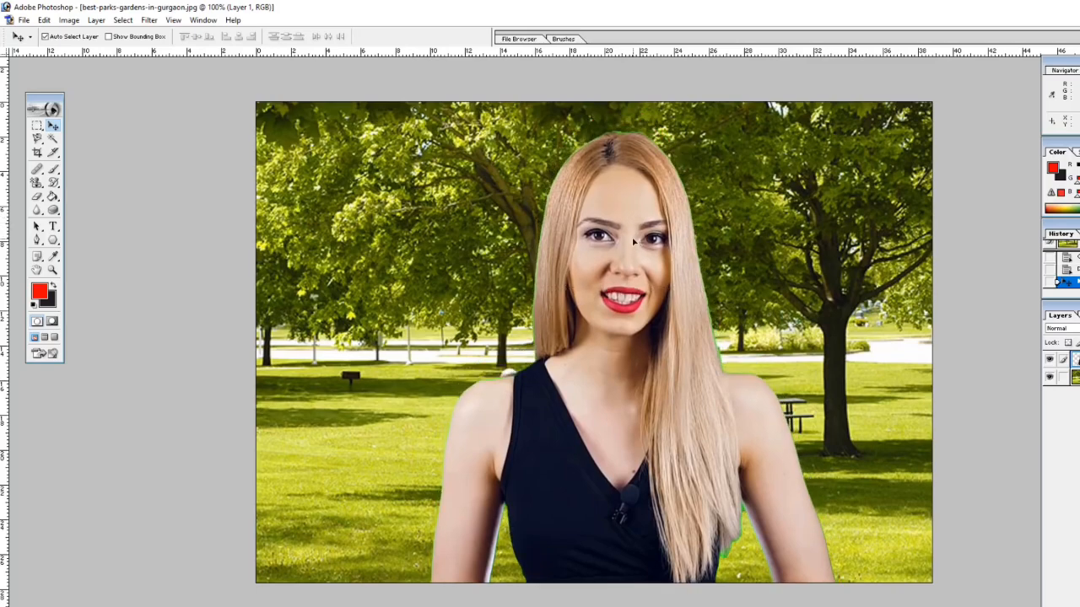
{"action": "key", "text": "ctrl+t"}
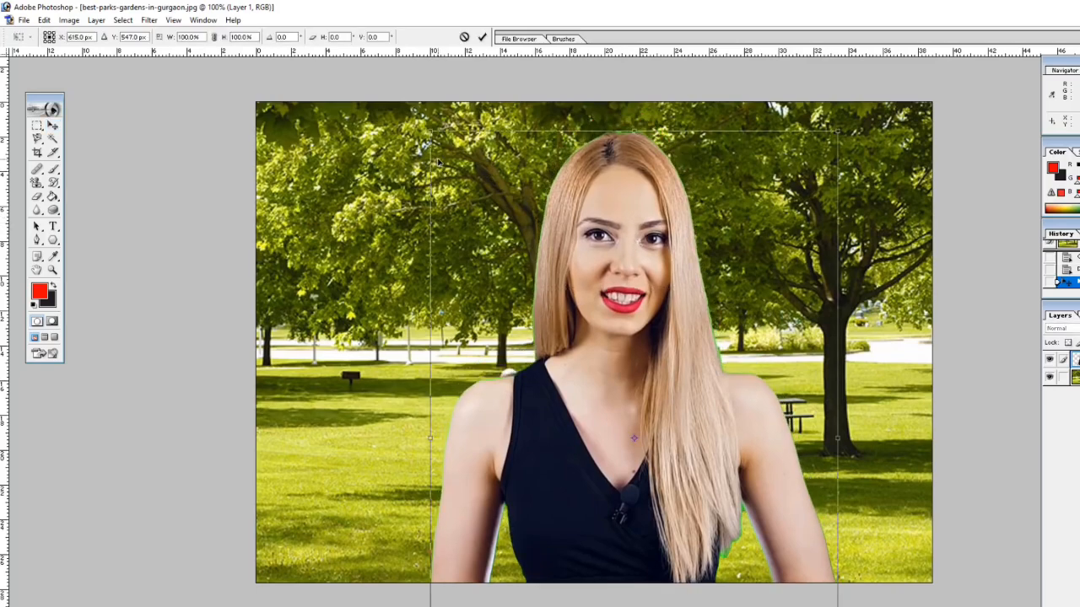
{"action": "left_click_drag", "start_coordinate": [430, 132], "coordinate": [595, 313]}
{"action": "left_click_drag", "start_coordinate": [716, 423], "coordinate": [626, 272]}
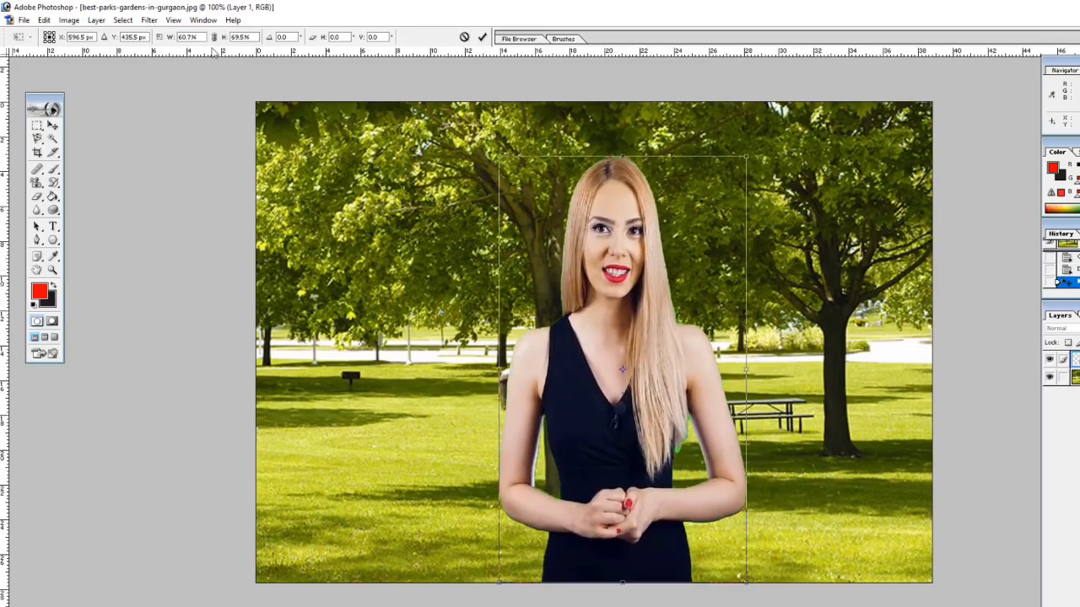
{"action": "left_click", "coordinate": [214, 37]}
{"action": "left_click_drag", "start_coordinate": [623, 294], "coordinate": [633, 338]}
{"action": "left_click_drag", "start_coordinate": [506, 222], "coordinate": [458, 149]}
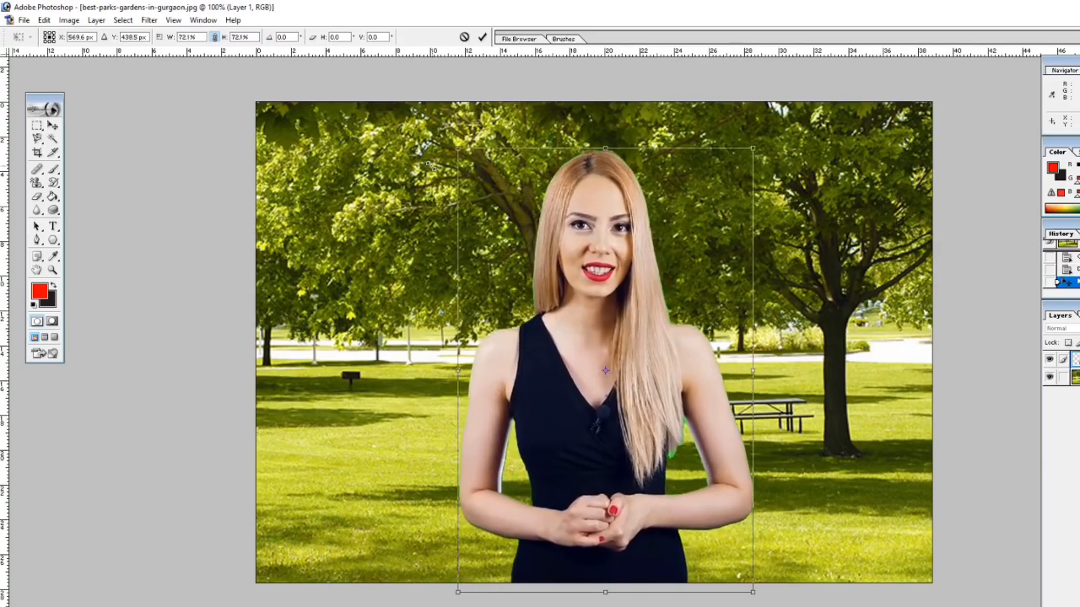
{"action": "left_click_drag", "start_coordinate": [612, 310], "coordinate": [648, 314]}
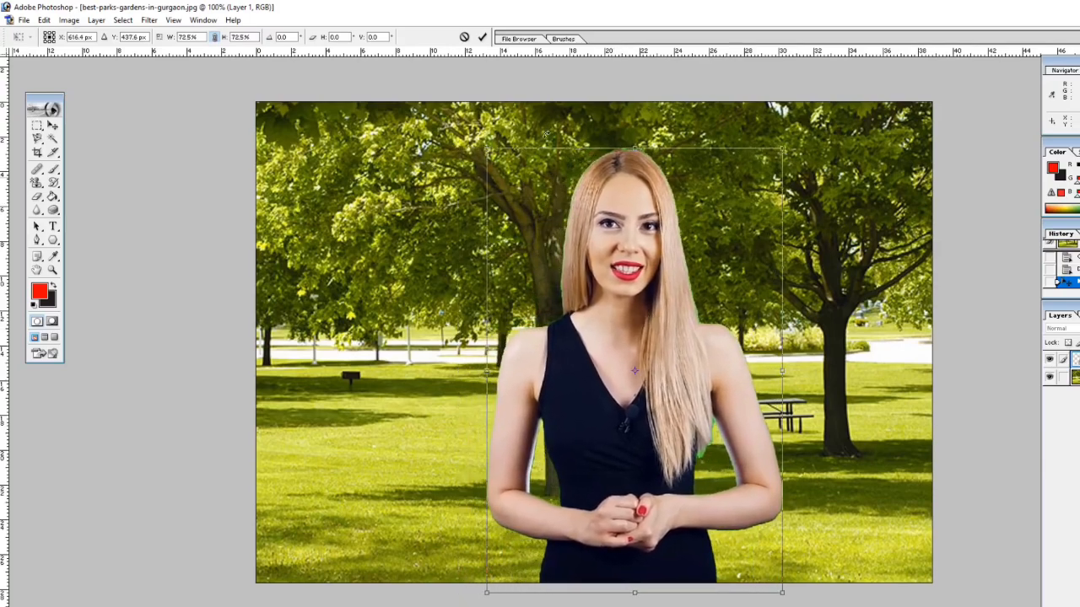
{"action": "left_click", "coordinate": [482, 38]}
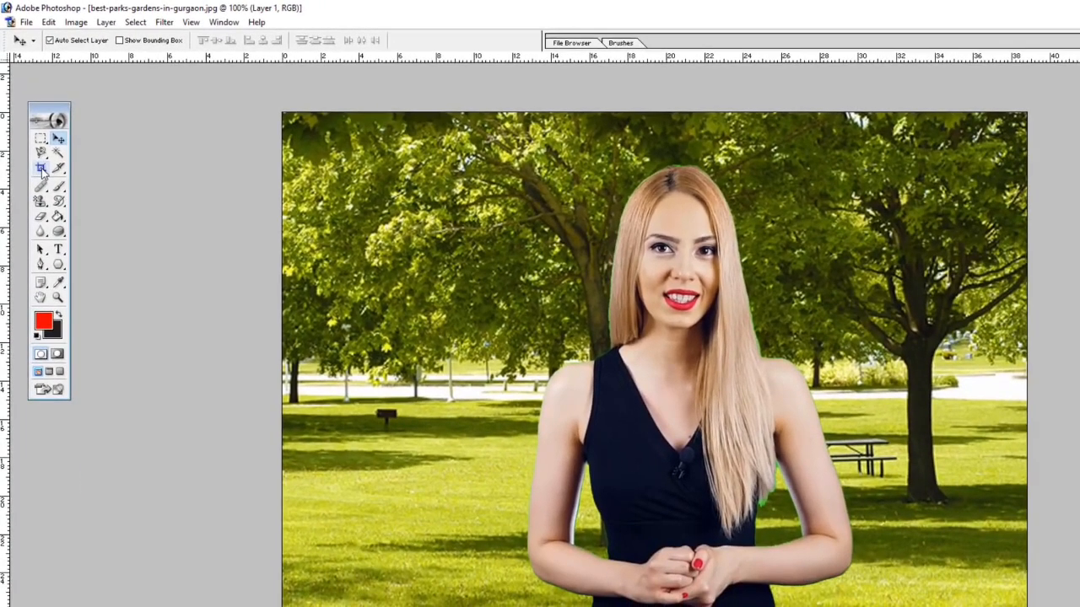
Crop a narrow margin off all sides of the park image, and crop it again more tightly around the woman
{"action": "left_click", "coordinate": [58, 238]}
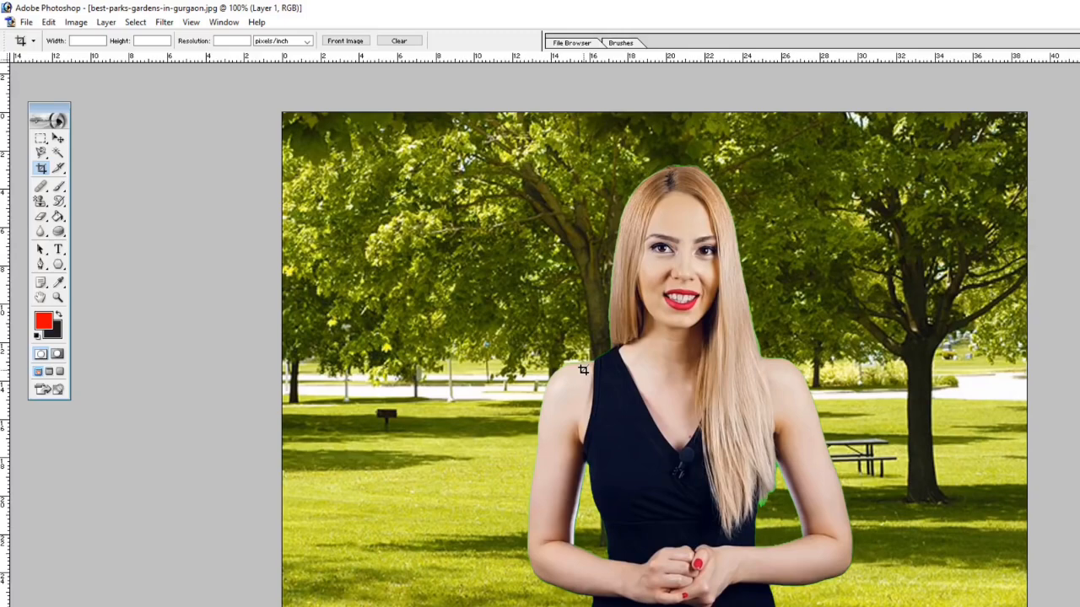
{"action": "left_click_drag", "start_coordinate": [313, 143], "coordinate": [988, 606]}
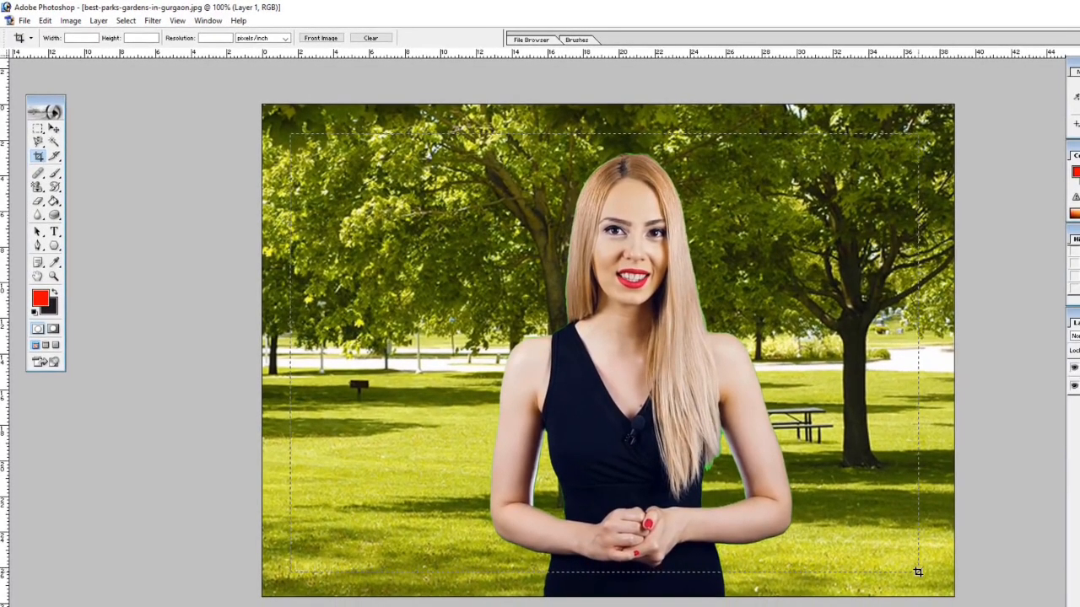
{"action": "left_click_drag", "start_coordinate": [918, 572], "coordinate": [920, 573]}
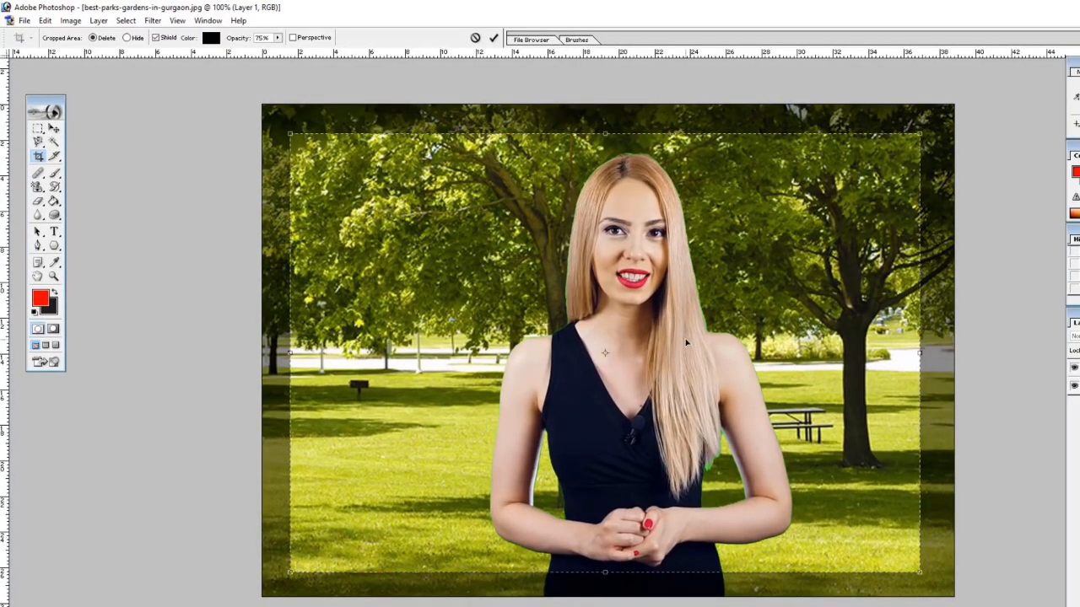
{"action": "key", "text": "Return"}
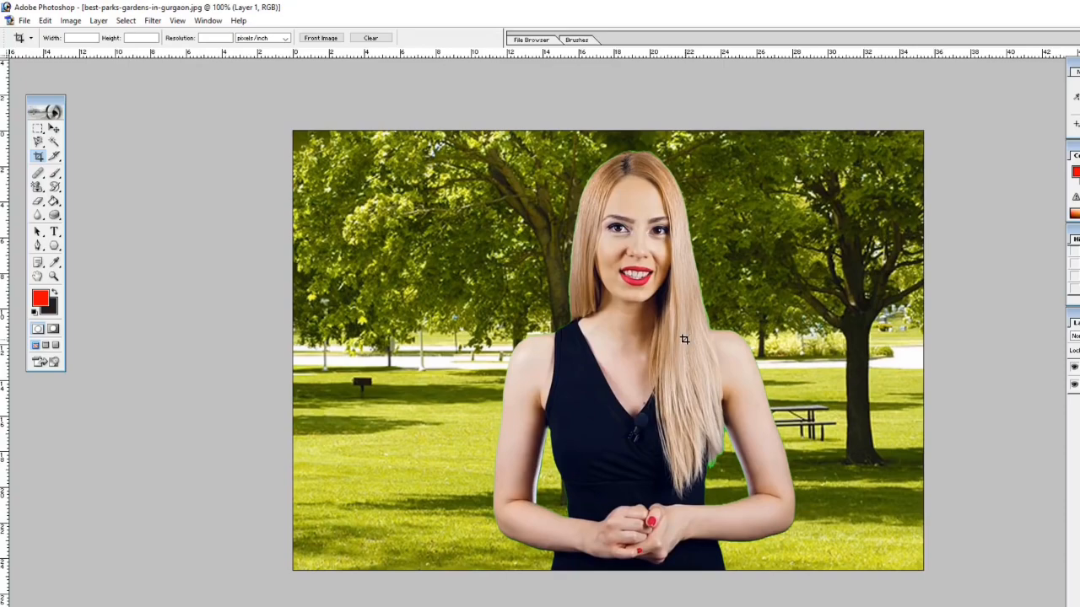
{"action": "left_click_drag", "start_coordinate": [377, 142], "coordinate": [844, 480]}
{"action": "key", "text": "Return"}
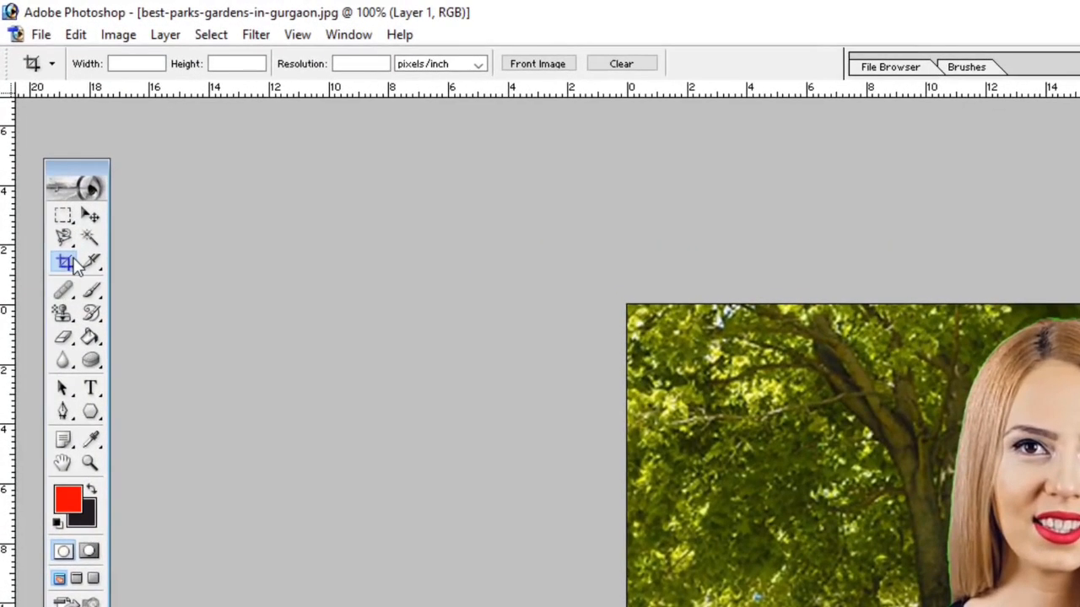
Cut two full-width horizontal slices across the park image with the Slice tool, one at eye level and one at shoulder level
{"action": "left_click", "coordinate": [93, 264]}
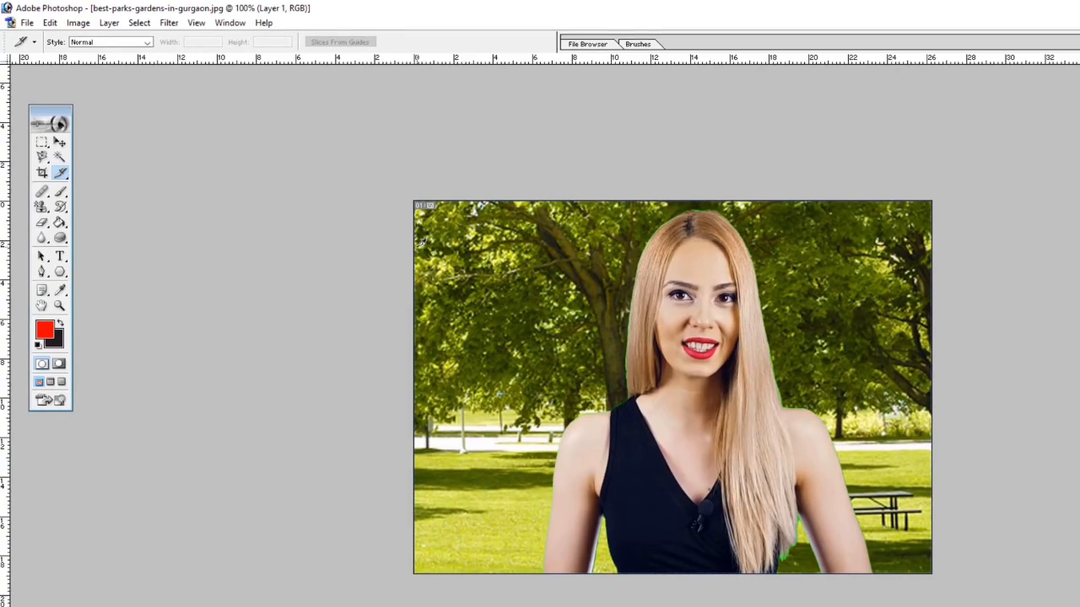
{"action": "left_click_drag", "start_coordinate": [421, 241], "coordinate": [933, 309]}
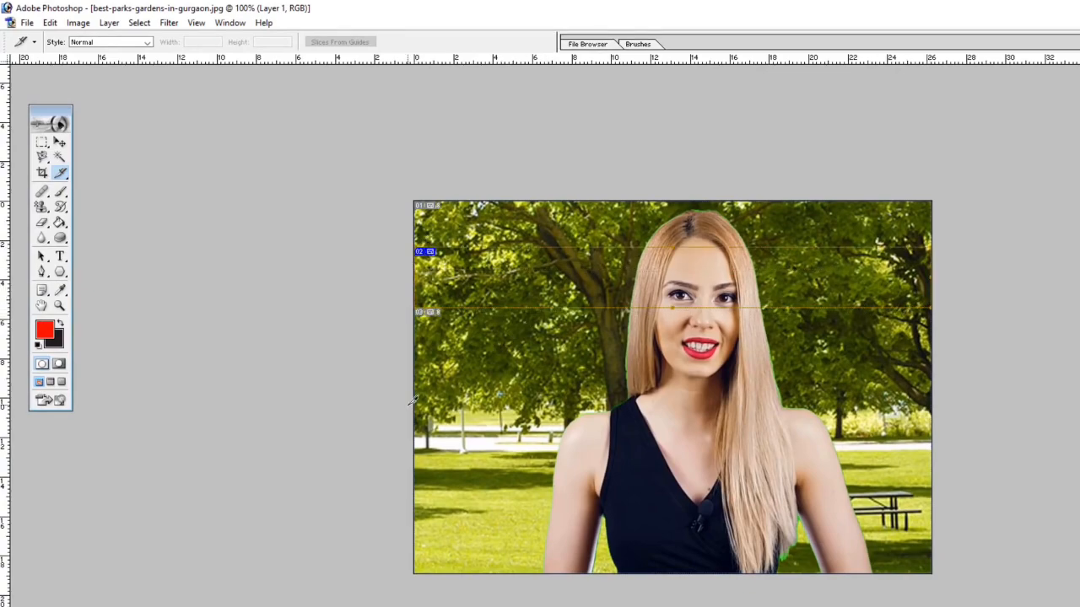
{"action": "left_click_drag", "start_coordinate": [413, 402], "coordinate": [940, 475]}
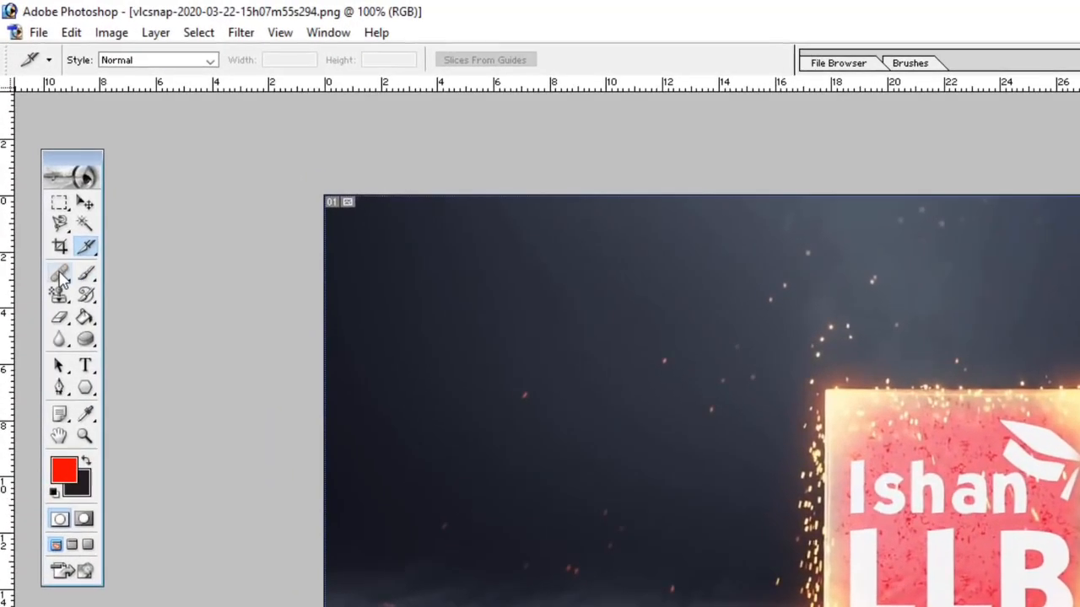
Choose the Healing Brush and open the girl.jpg image from the desktop
{"action": "left_click", "coordinate": [61, 276]}
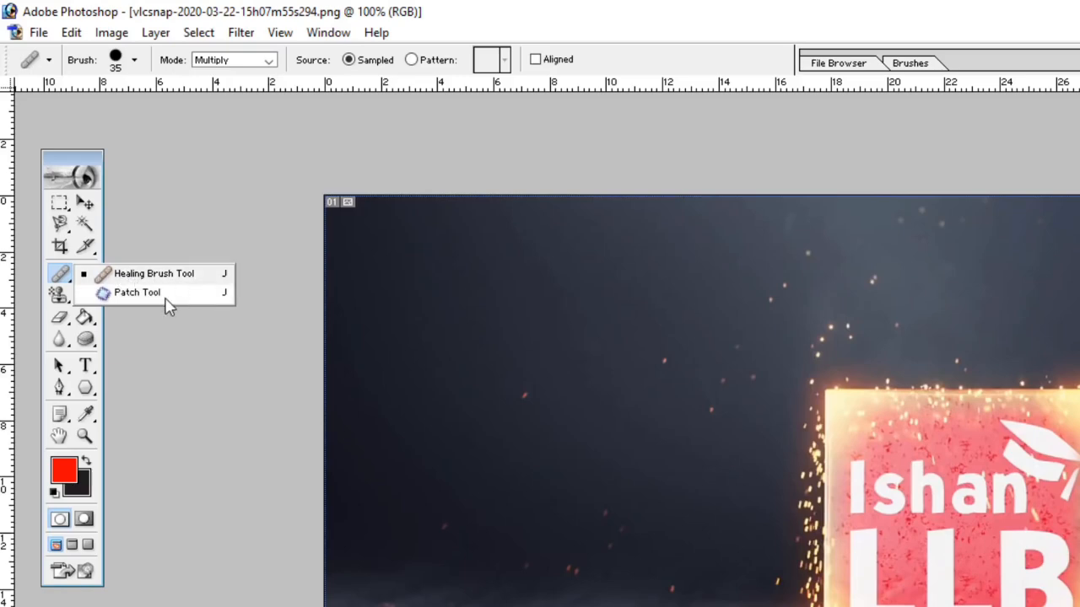
{"action": "left_click", "coordinate": [66, 282]}
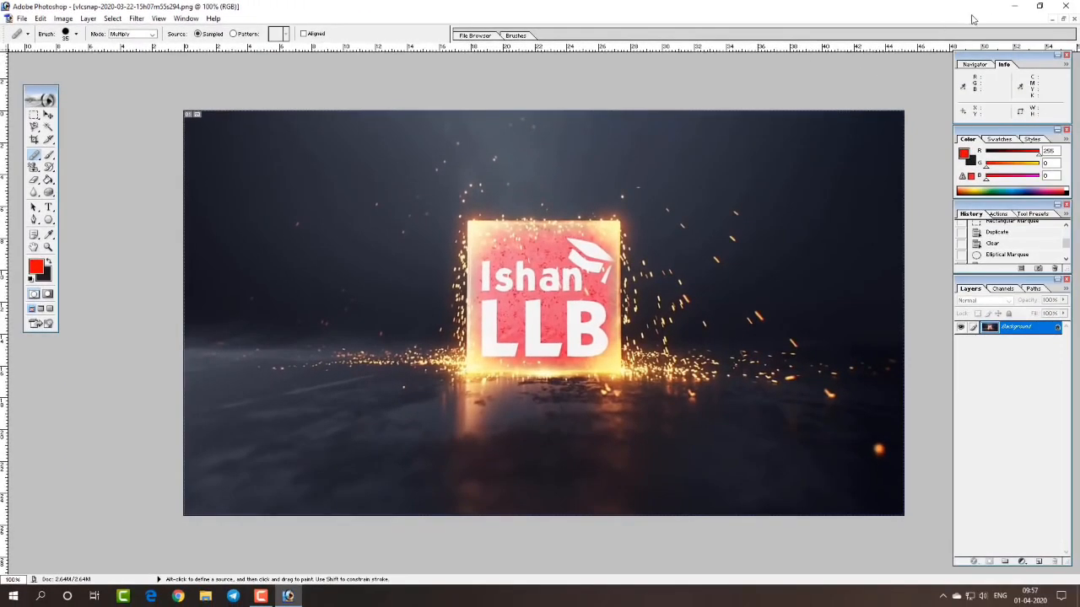
{"action": "left_click", "coordinate": [1014, 7]}
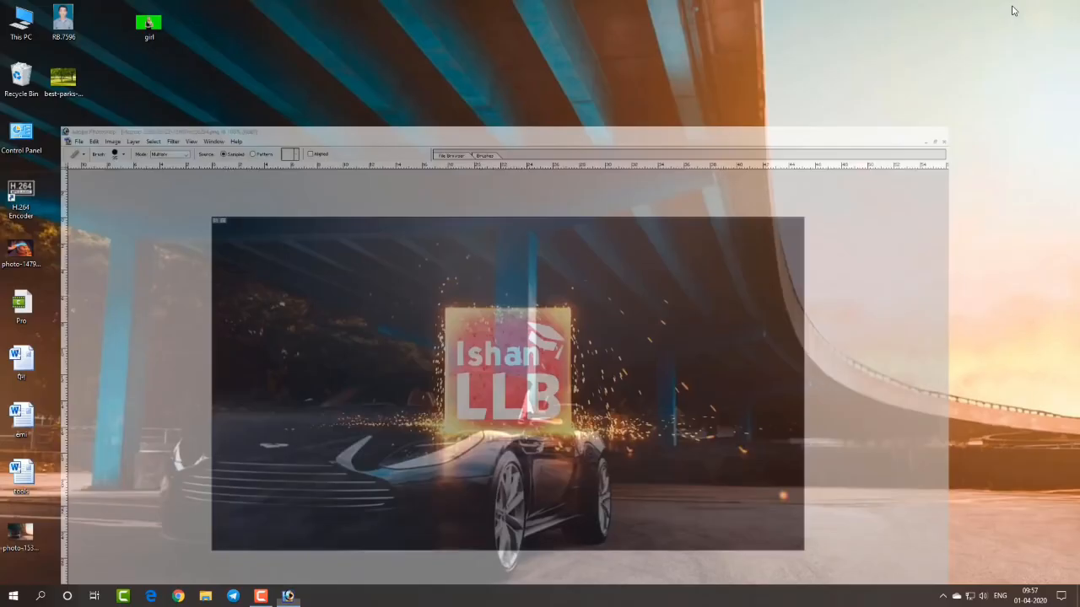
{"action": "left_click_drag", "start_coordinate": [153, 28], "coordinate": [538, 378]}
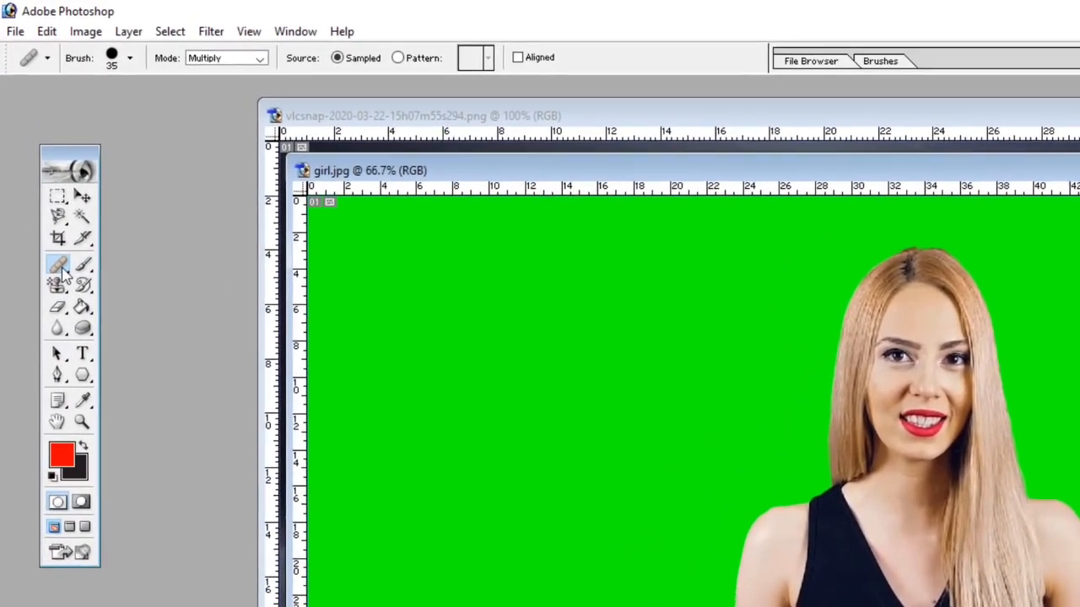
Set the Healing Brush diameter to 52 px and paint a sampled copy of the woman's eye onto her forehead
{"action": "left_click", "coordinate": [41, 183]}
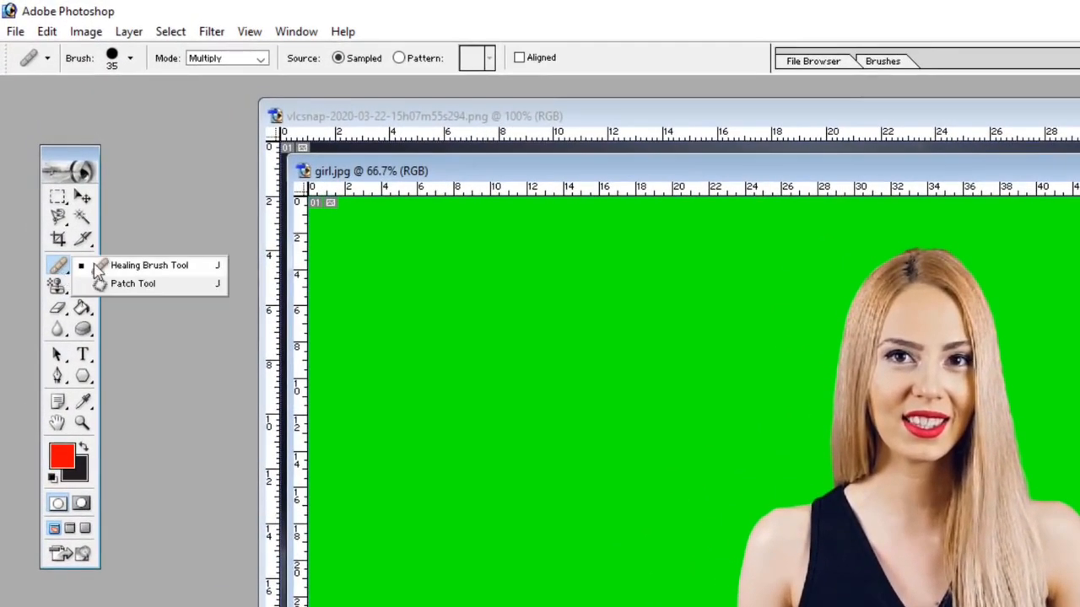
{"action": "left_click", "coordinate": [135, 265]}
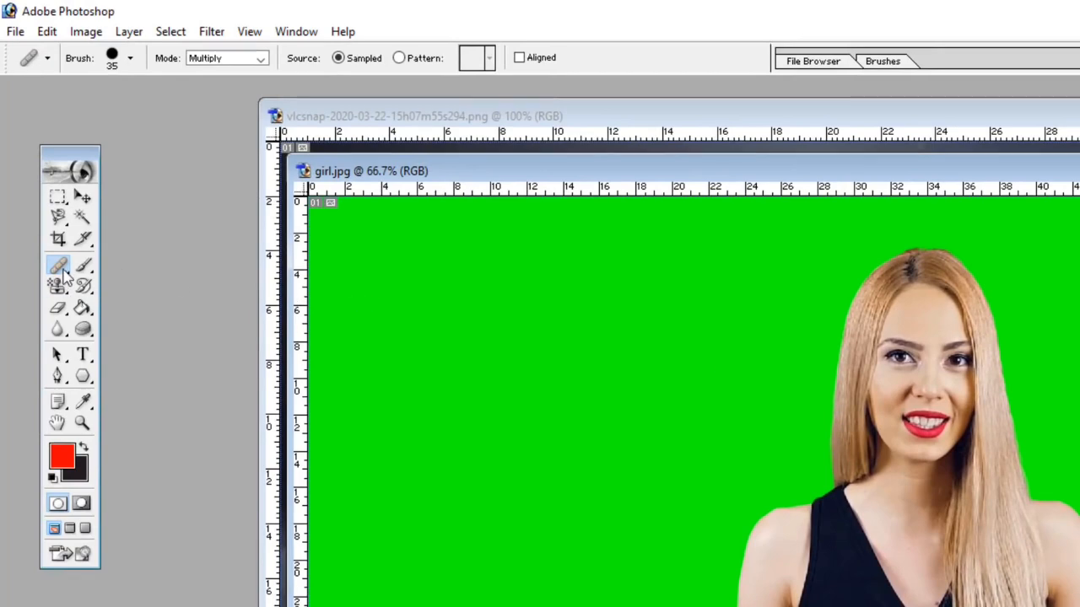
{"action": "left_click", "coordinate": [130, 57]}
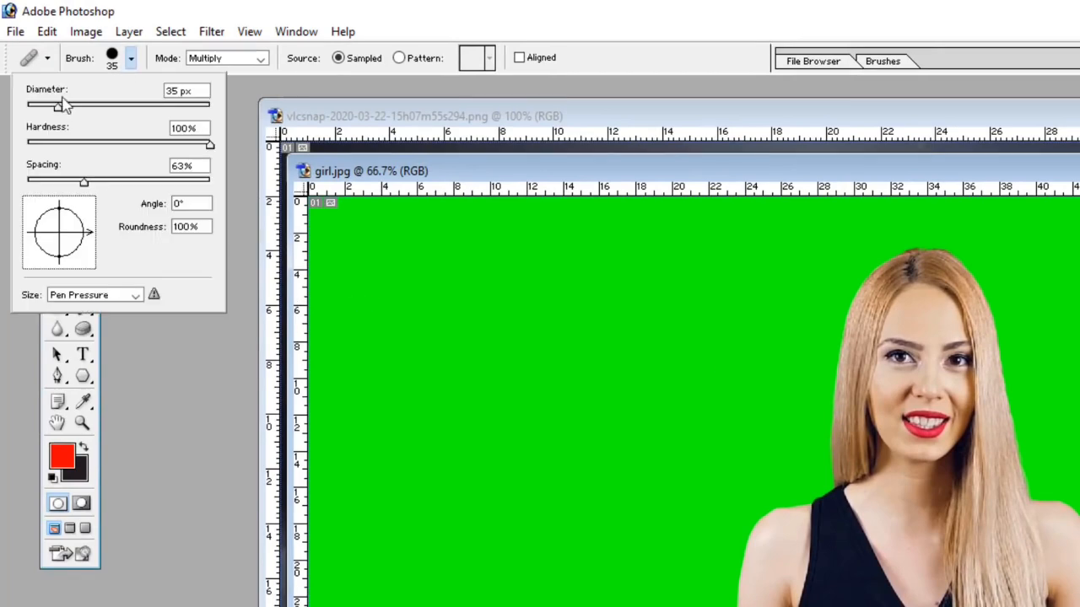
{"action": "left_click_drag", "start_coordinate": [60, 110], "coordinate": [76, 113]}
{"action": "left_click", "coordinate": [130, 59]}
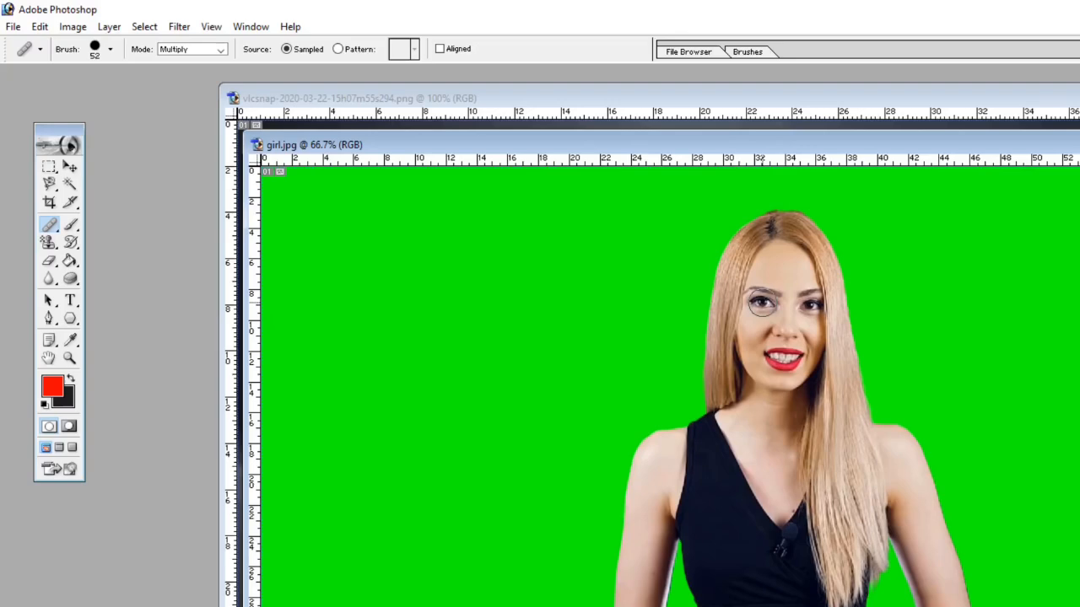
{"action": "left_click", "coordinate": [785, 267]}
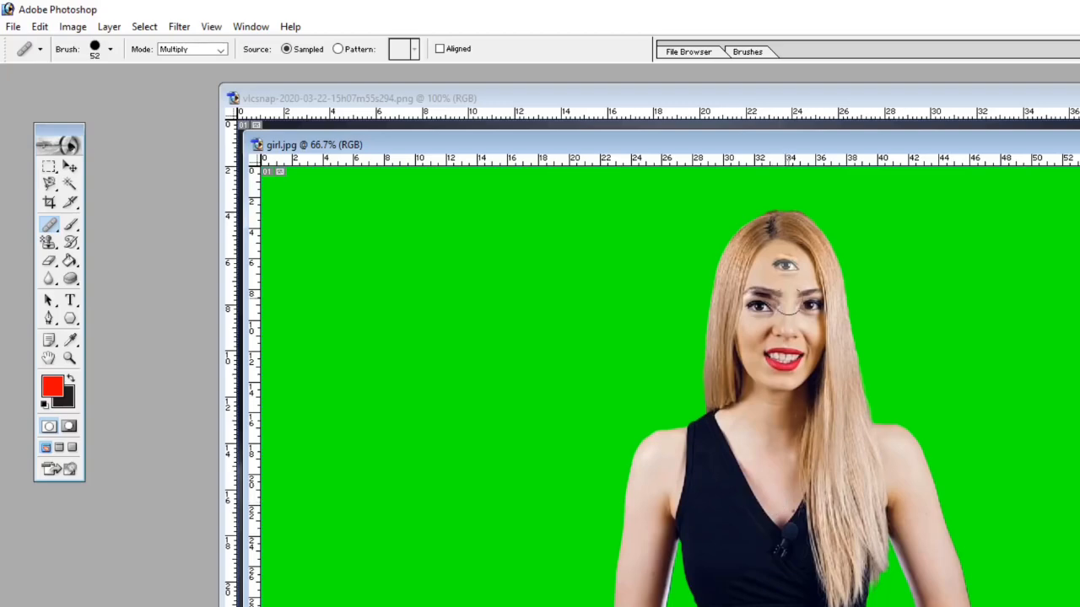
Set the healing source to the multicolored speckled pattern and dab it on the woman's shoulders, upper chest and one arm
{"action": "left_click", "coordinate": [342, 50]}
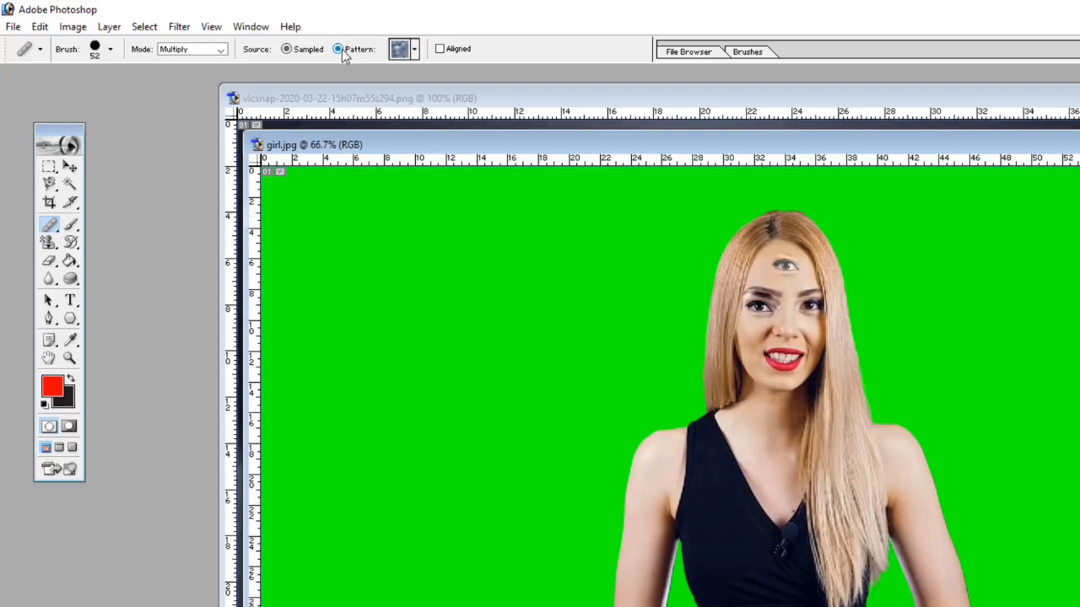
{"action": "left_click", "coordinate": [414, 50]}
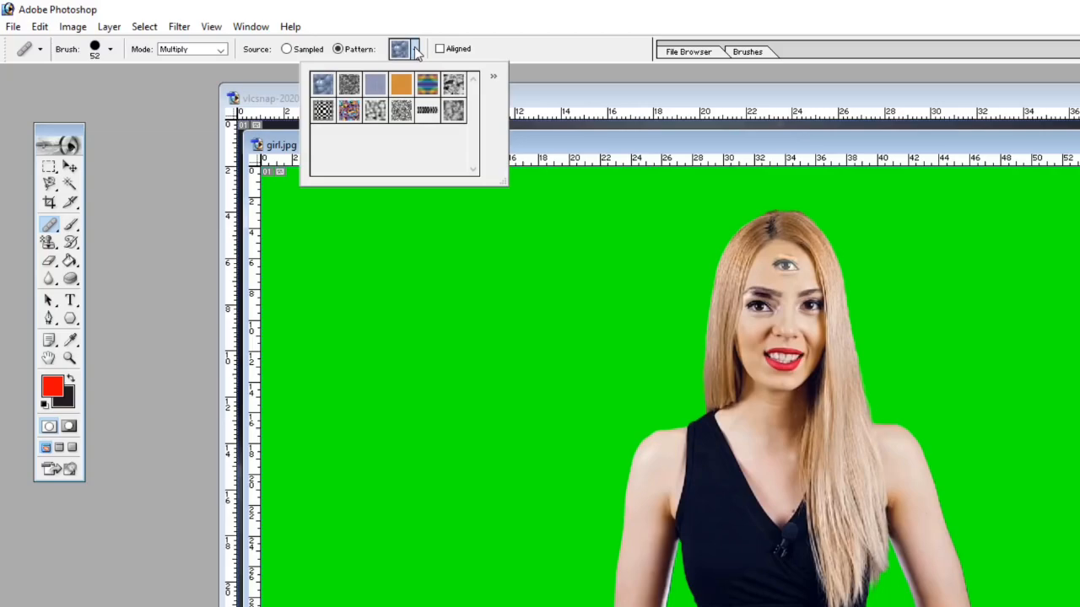
{"action": "left_click", "coordinate": [349, 111]}
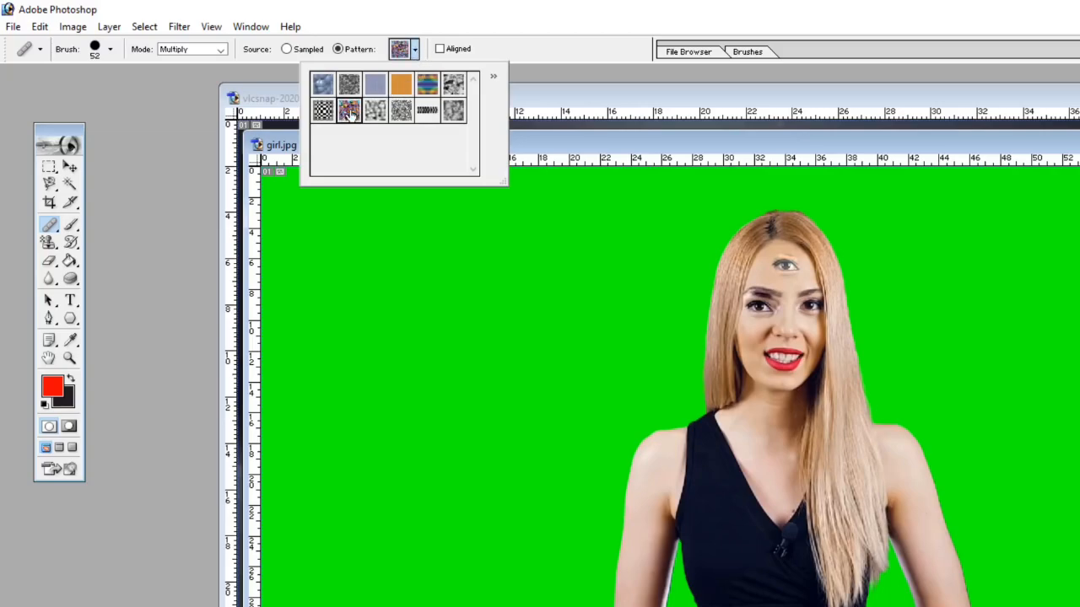
{"action": "double_click", "coordinate": [351, 113]}
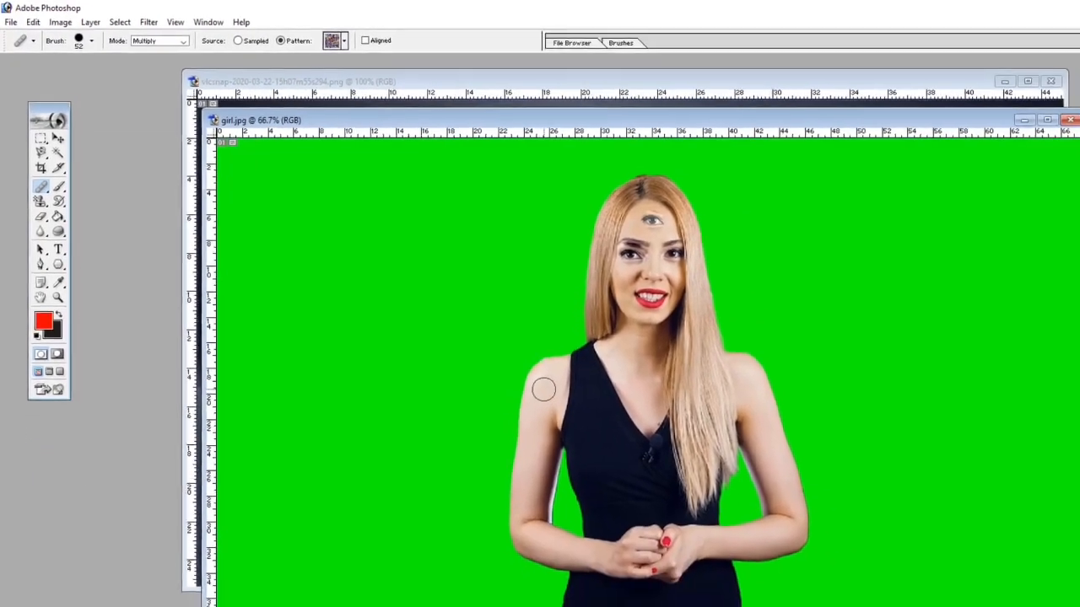
{"action": "left_click", "coordinate": [543, 389]}
{"action": "left_click", "coordinate": [639, 366]}
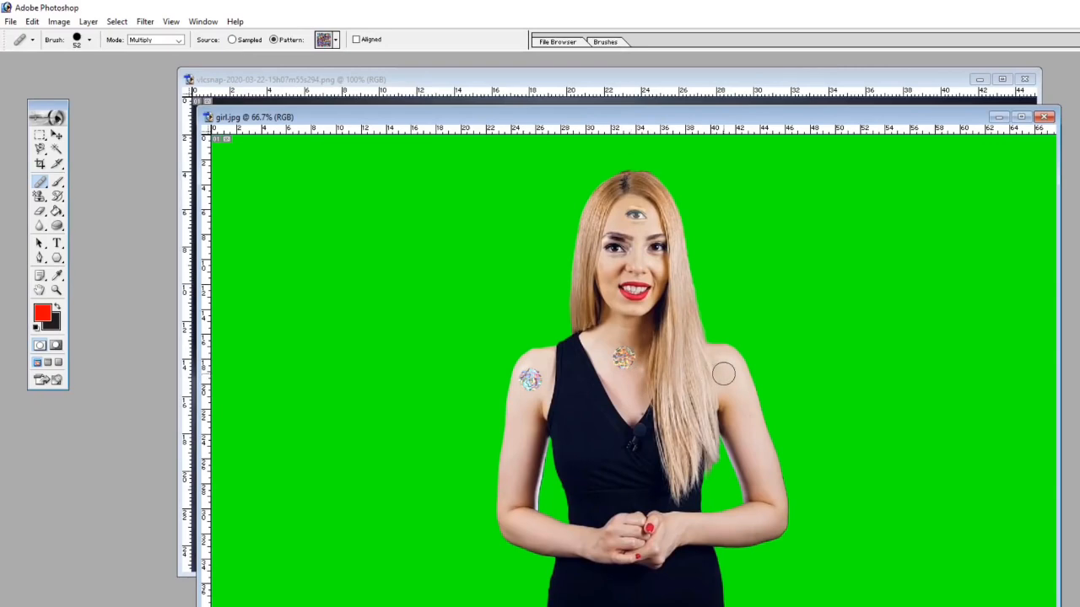
{"action": "left_click", "coordinate": [724, 374]}
{"action": "left_click", "coordinate": [751, 425]}
{"action": "left_click", "coordinate": [762, 474]}
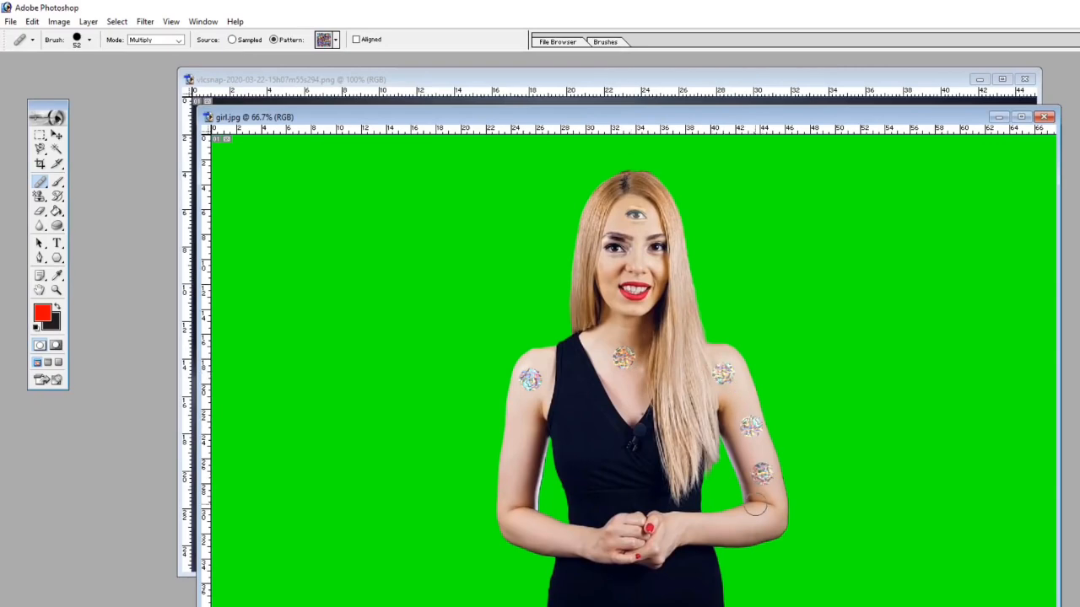
{"action": "left_click", "coordinate": [745, 519]}
Change the healing pattern to the gray crumpled texture and dab it on the woman's forearms, upper arm and chest
{"action": "left_click", "coordinate": [334, 39]}
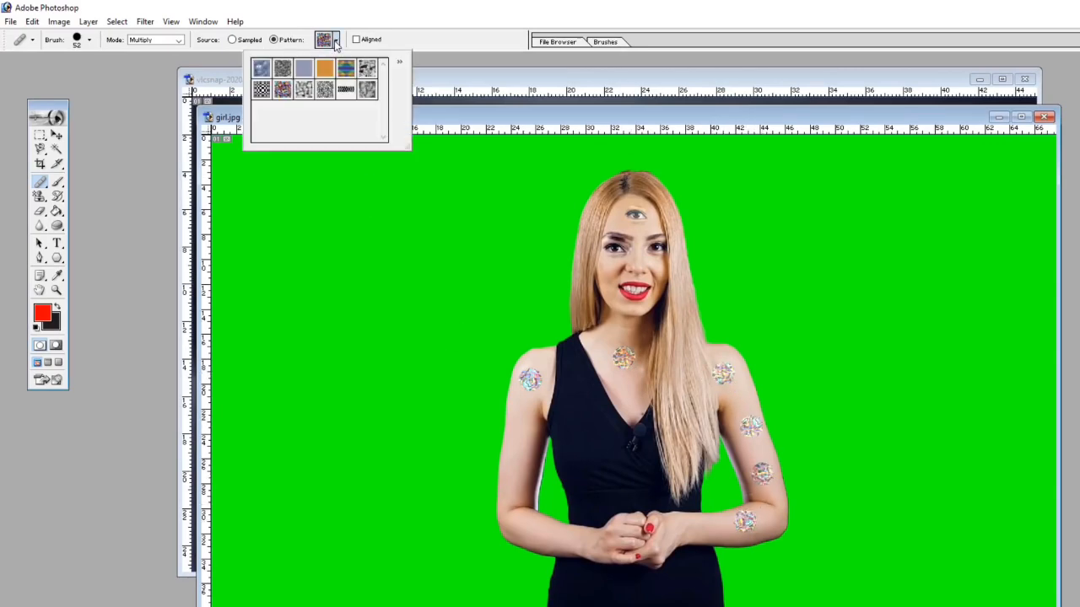
{"action": "left_click", "coordinate": [368, 71]}
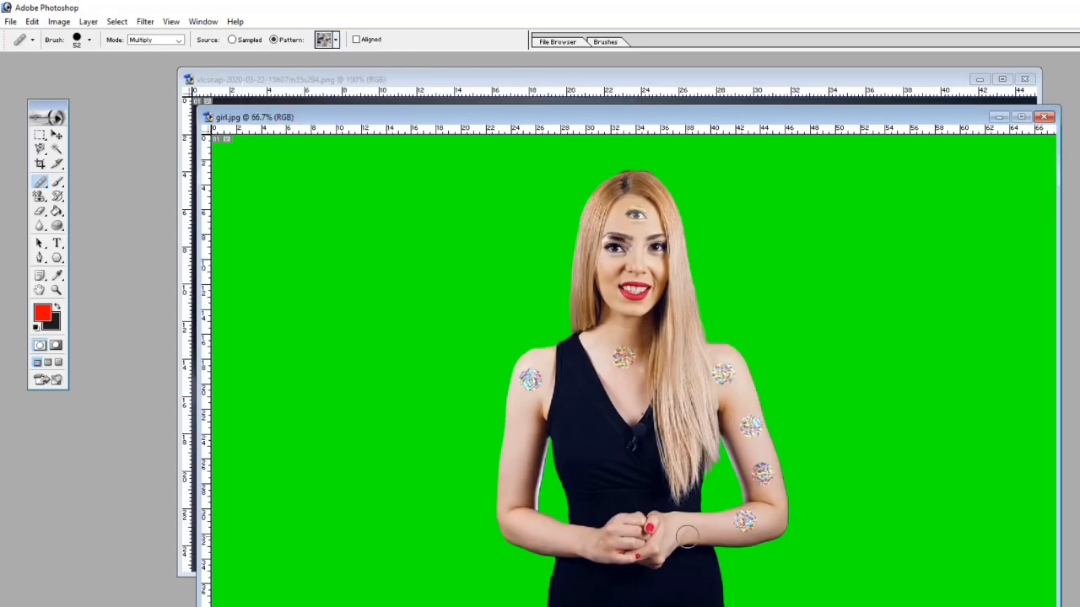
{"action": "left_click", "coordinate": [559, 537]}
{"action": "left_click", "coordinate": [517, 450]}
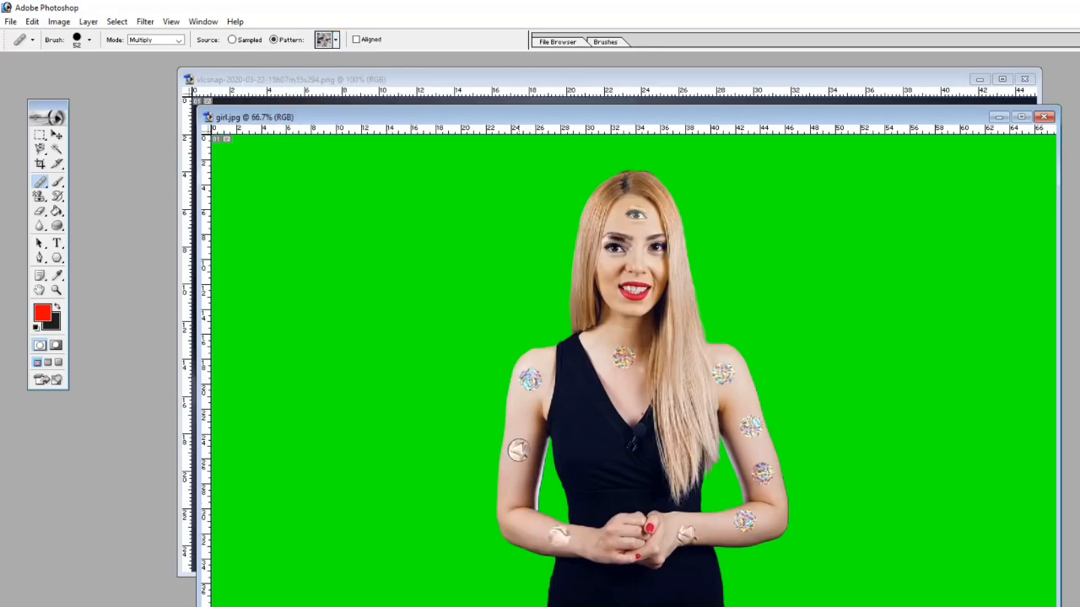
{"action": "left_click", "coordinate": [523, 408]}
{"action": "left_click", "coordinate": [625, 386]}
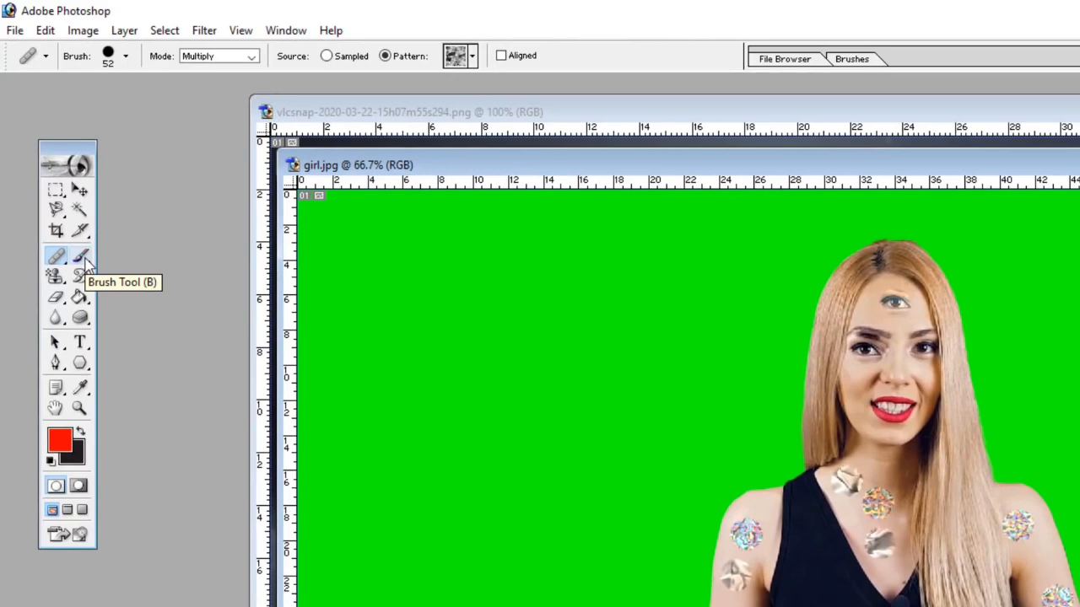
Choose the Pencil tool with a 70 px diameter and draw a thick red winding line on the green background beside the woman
{"action": "left_click", "coordinate": [86, 264]}
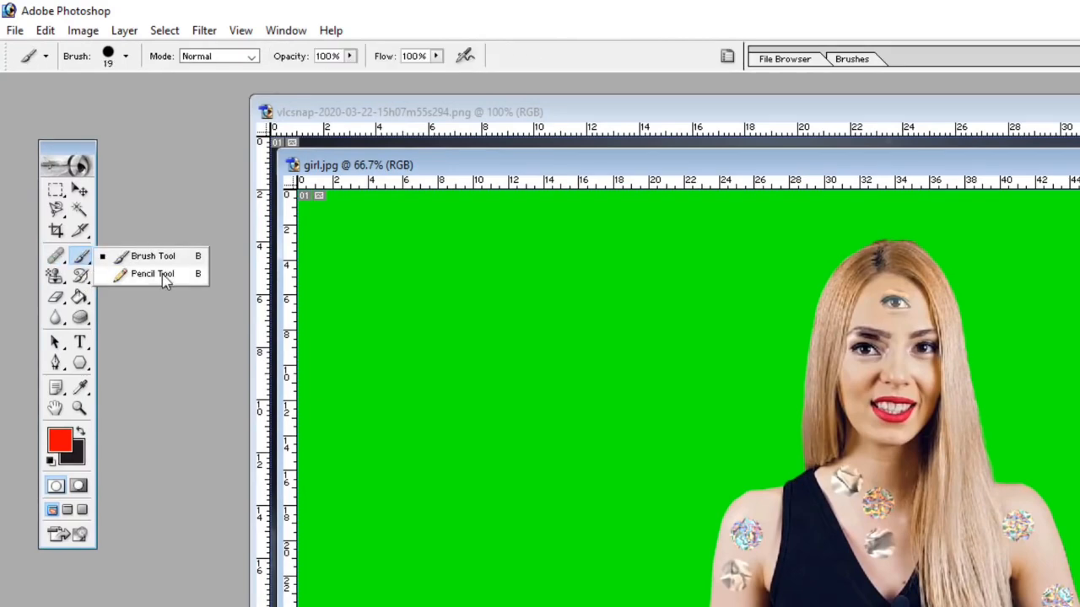
{"action": "left_click", "coordinate": [162, 278]}
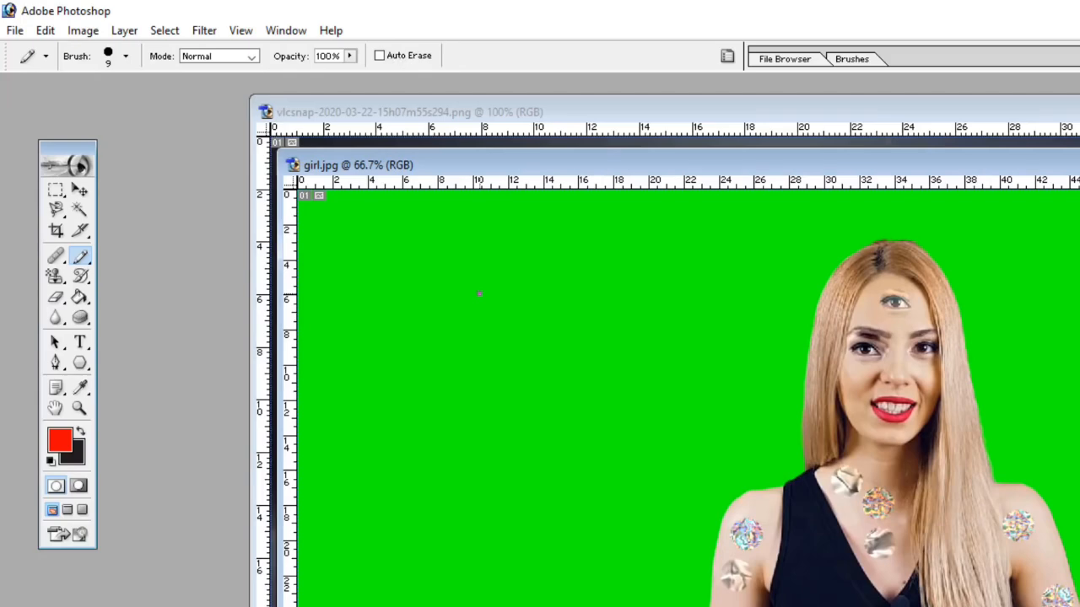
{"action": "key", "text": "bracketright"}
{"action": "key", "text": "bracketright"}
{"action": "key", "text": "bracketright"}
{"action": "key", "text": "bracketright"}
{"action": "key", "text": "bracketright"}
{"action": "key", "text": "bracketright"}
{"action": "key", "text": "bracketright"}
{"action": "key", "text": "bracketright"}
{"action": "left_click", "coordinate": [126, 56]}
{"action": "scroll", "coordinate": [147, 212], "scroll_direction": "down", "scroll_amount": 2}
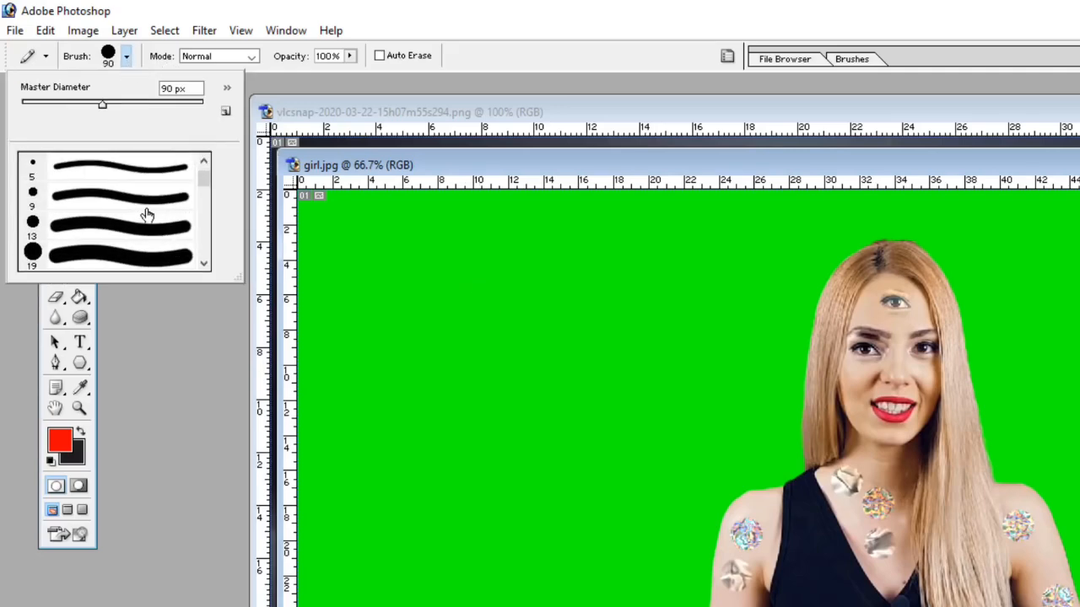
{"action": "double_click", "coordinate": [140, 177]}
{"action": "mouse_move", "coordinate": [394, 291]}
{"action": "left_mouse_down"}
{"action": "mouse_move", "coordinate": [530, 301]}
{"action": "mouse_move", "coordinate": [525, 401]}
{"action": "mouse_move", "coordinate": [392, 397]}
{"action": "mouse_move", "coordinate": [393, 523]}
{"action": "mouse_move", "coordinate": [544, 514]}
{"action": "mouse_move", "coordinate": [636, 452]}
{"action": "mouse_move", "coordinate": [652, 275]}
{"action": "mouse_move", "coordinate": [697, 227]}
{"action": "mouse_move", "coordinate": [730, 223]}
{"action": "mouse_move", "coordinate": [735, 319]}
{"action": "left_mouse_up"}
Set the foreground color to dark maroon 490101 and draw a looping pencil line on the green area across from the red one
{"action": "left_click", "coordinate": [56, 445]}
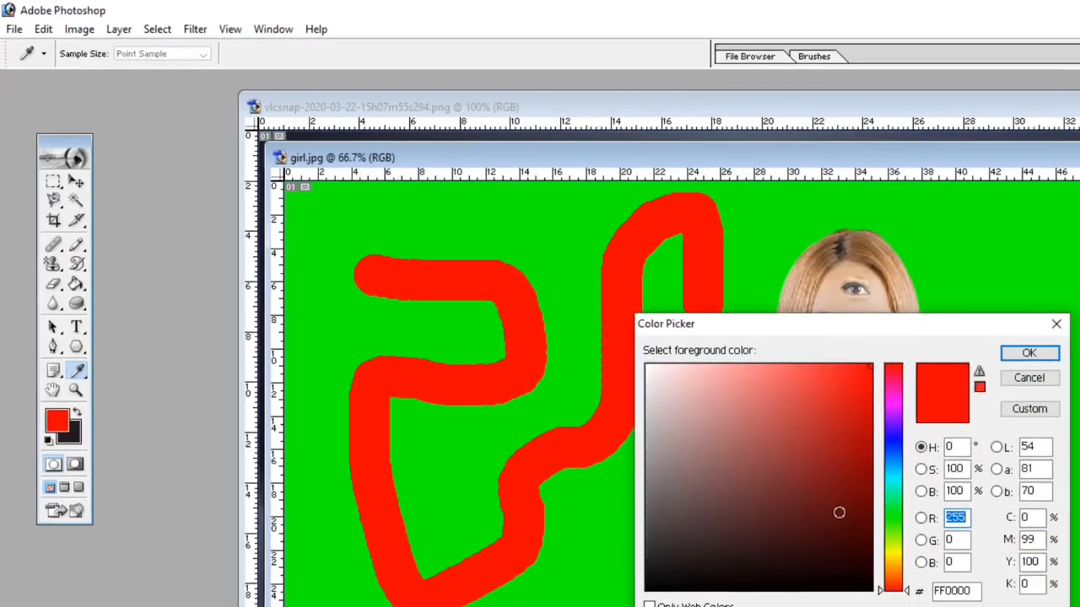
{"action": "left_click", "coordinate": [908, 550]}
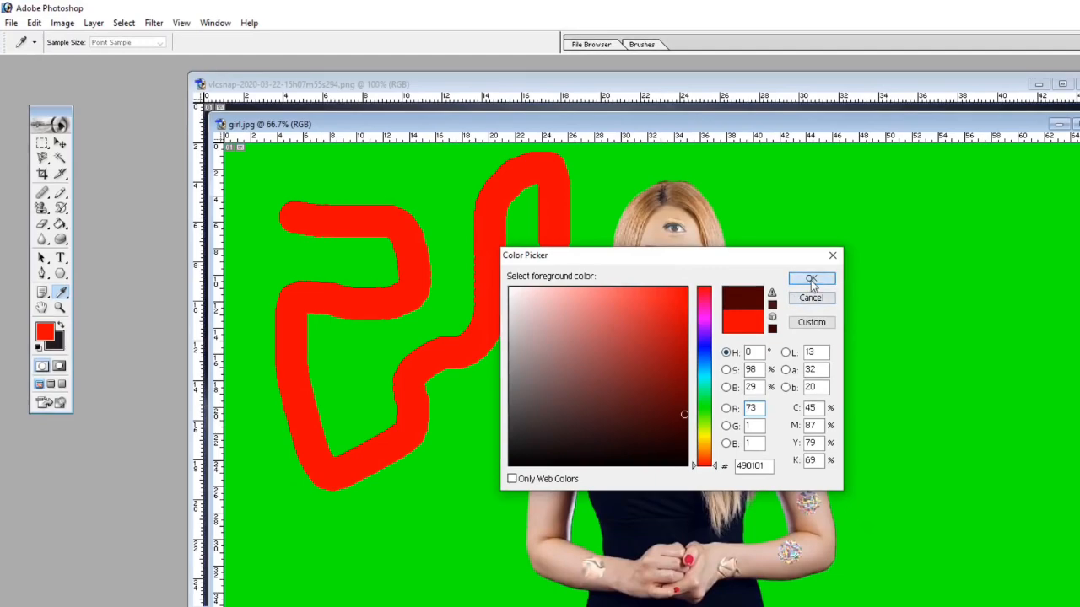
{"action": "left_click", "coordinate": [832, 286]}
{"action": "mouse_move", "coordinate": [913, 209]}
{"action": "left_mouse_down"}
{"action": "mouse_move", "coordinate": [925, 296]}
{"action": "mouse_move", "coordinate": [869, 265]}
{"action": "mouse_move", "coordinate": [972, 271]}
{"action": "mouse_move", "coordinate": [1038, 297]}
{"action": "mouse_move", "coordinate": [953, 385]}
{"action": "left_mouse_up"}
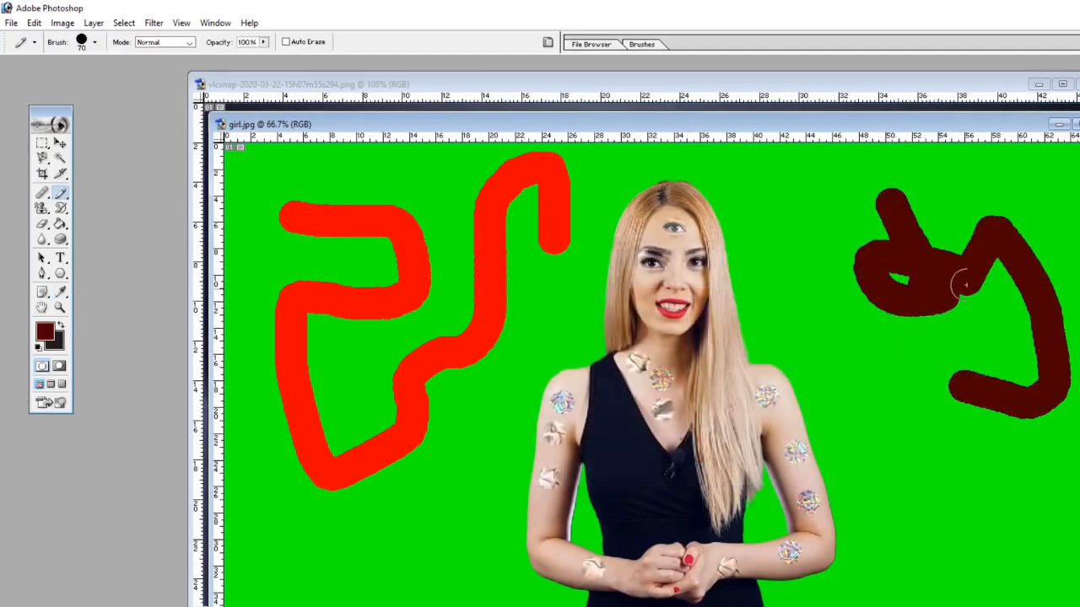
Reduce the pencil diameter to 20 px and draw a dot and a thin winding line below the red line
{"action": "left_click", "coordinate": [97, 49]}
{"action": "left_click_drag", "start_coordinate": [71, 81], "coordinate": [29, 81]}
{"action": "left_click", "coordinate": [320, 579]}
{"action": "mouse_move", "coordinate": [296, 550]}
{"action": "left_mouse_down"}
{"action": "mouse_move", "coordinate": [433, 531]}
{"action": "mouse_move", "coordinate": [440, 582]}
{"action": "mouse_move", "coordinate": [579, 287]}
{"action": "left_mouse_up"}
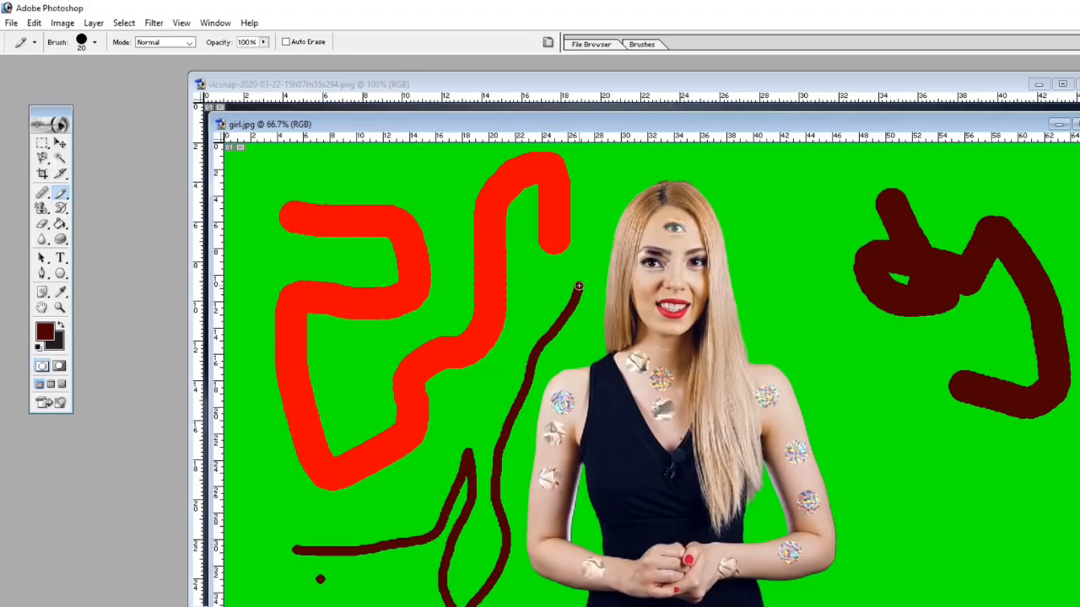
Switch to the Brush tool, set its diameter to 48 px, and paint a maroon stroke along the woman's upper arm
{"action": "left_click_drag", "start_coordinate": [63, 195], "coordinate": [106, 197]}
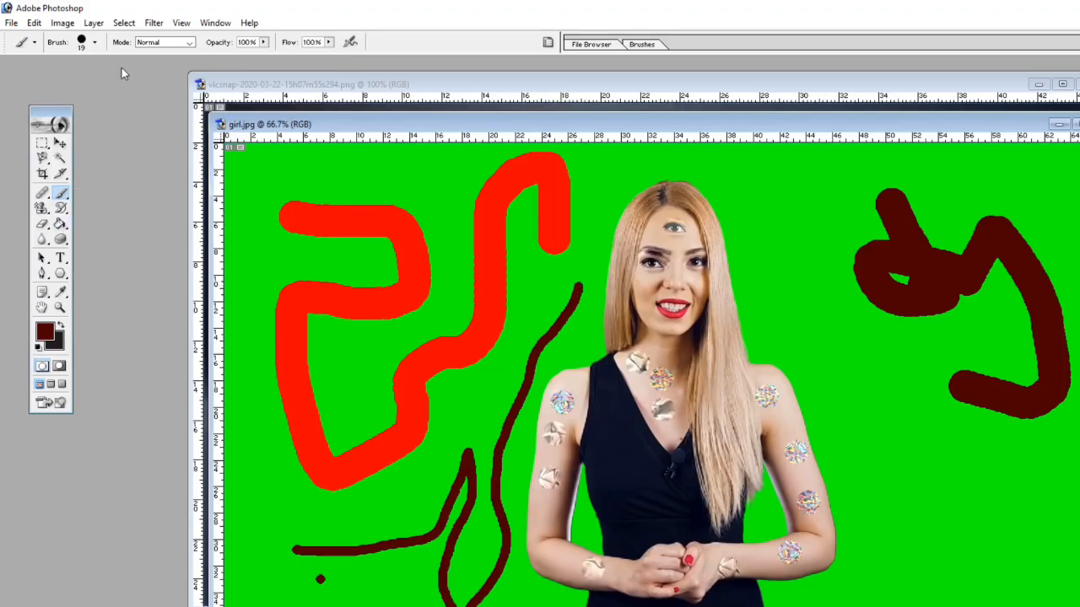
{"action": "left_click", "coordinate": [94, 43]}
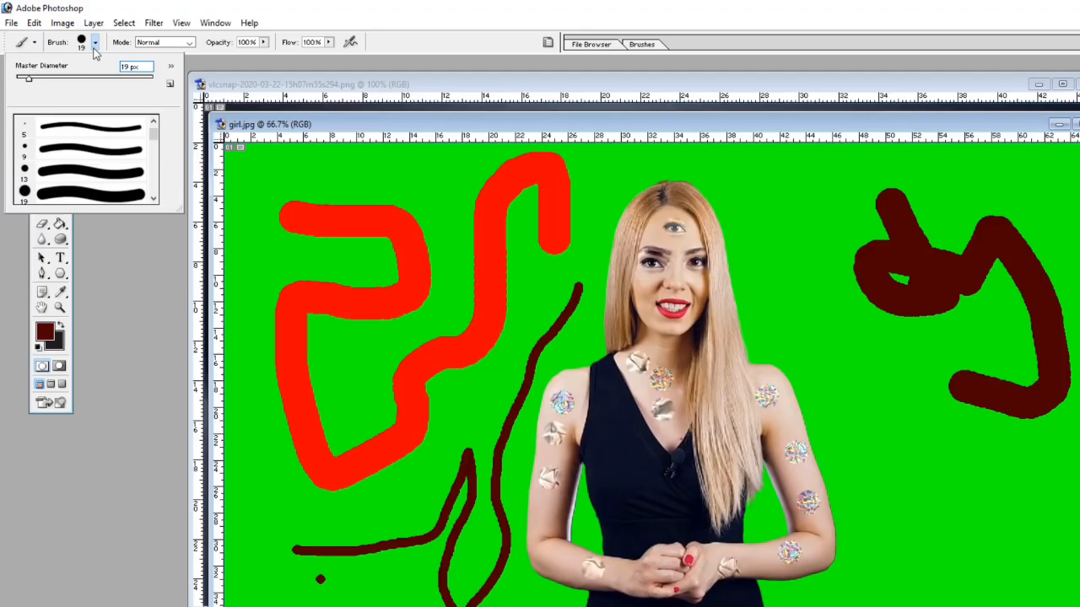
{"action": "double_click", "coordinate": [108, 194]}
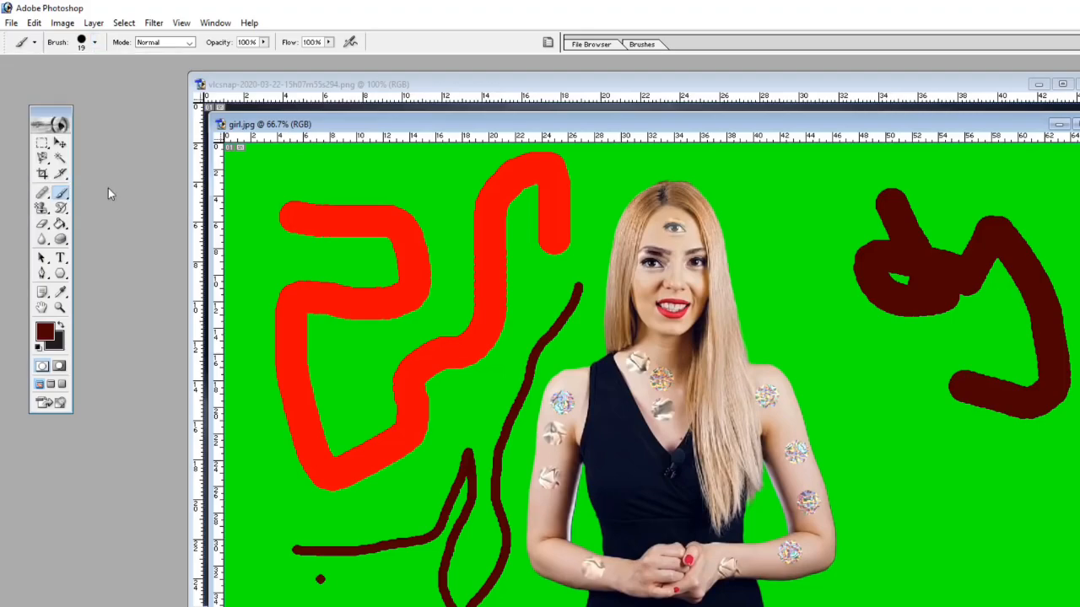
{"action": "left_click", "coordinate": [86, 47]}
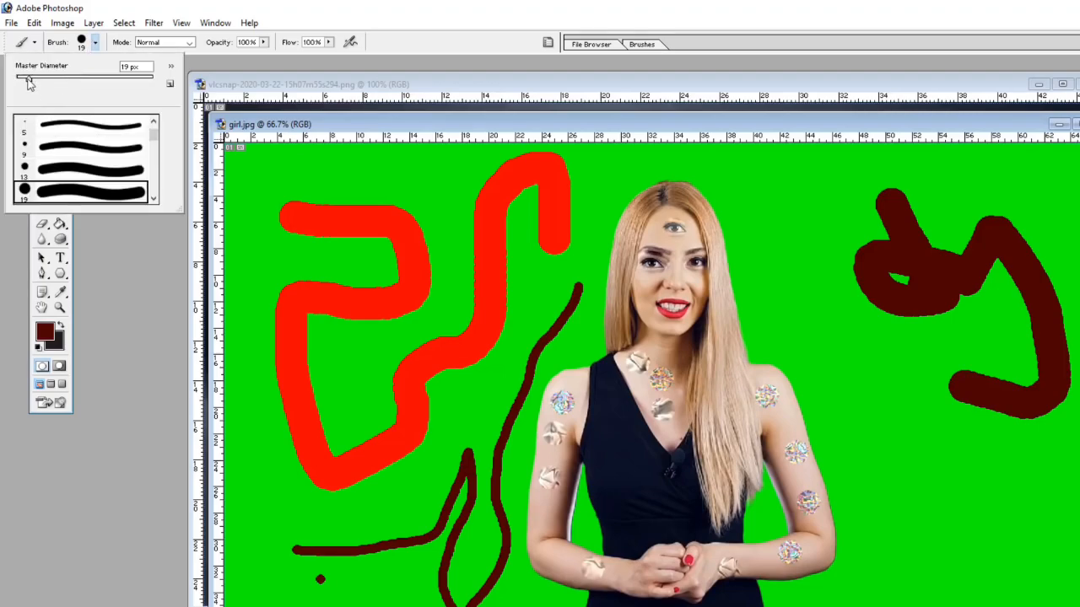
{"action": "left_click_drag", "start_coordinate": [29, 82], "coordinate": [48, 81]}
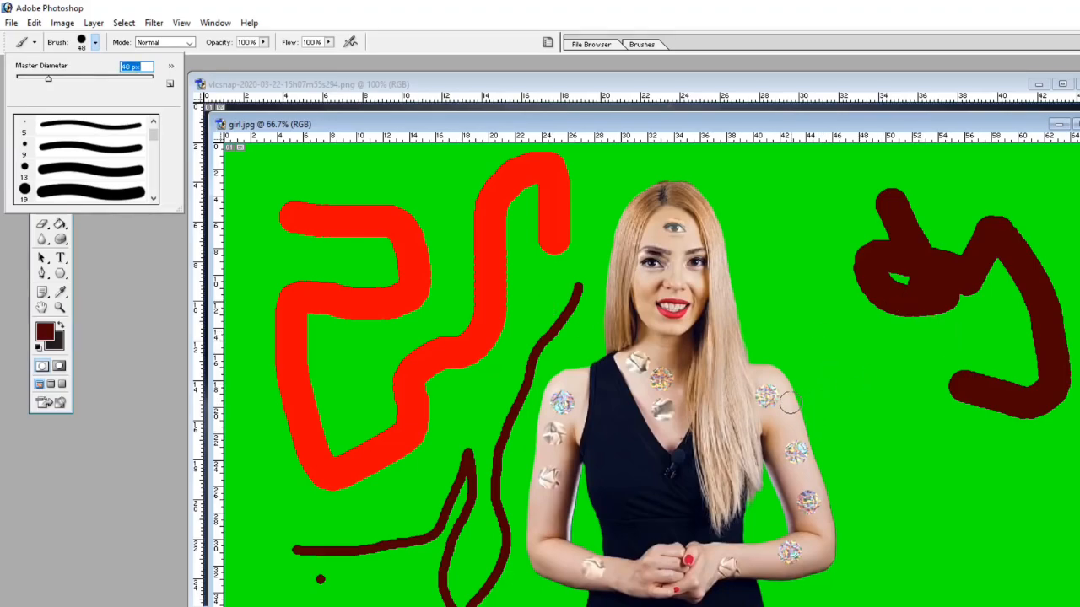
{"action": "mouse_move", "coordinate": [785, 401]}
{"action": "left_mouse_down"}
{"action": "mouse_move", "coordinate": [786, 445]}
{"action": "mouse_move", "coordinate": [807, 496]}
{"action": "left_mouse_up"}
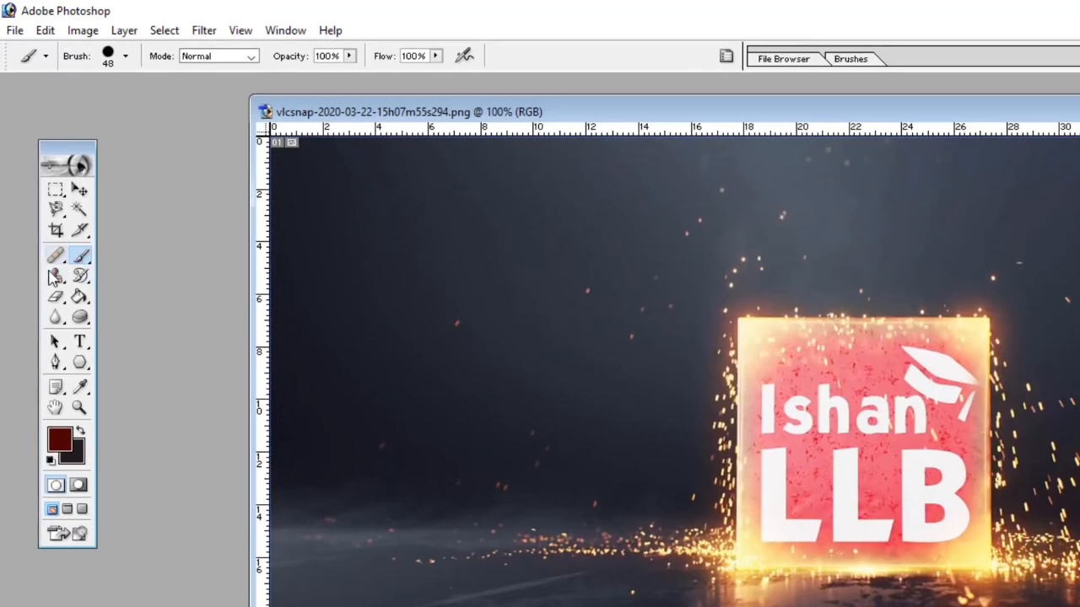
Use the Clone Stamp to paint a copy of the glowing logo cube onto the dark background of the vlcsnap image
{"action": "left_click", "coordinate": [53, 277]}
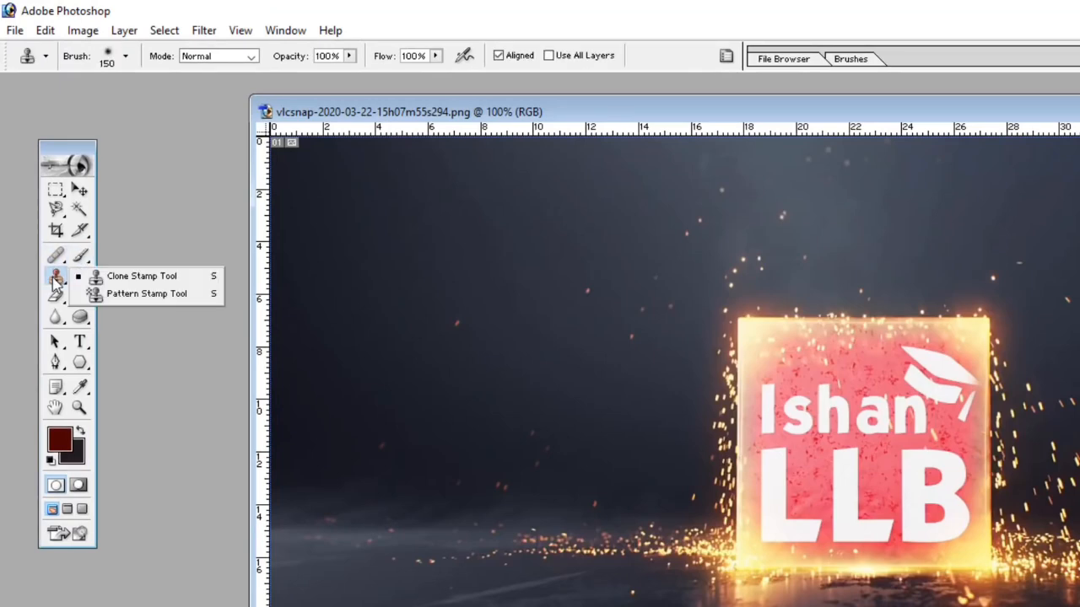
{"action": "left_click", "coordinate": [129, 275]}
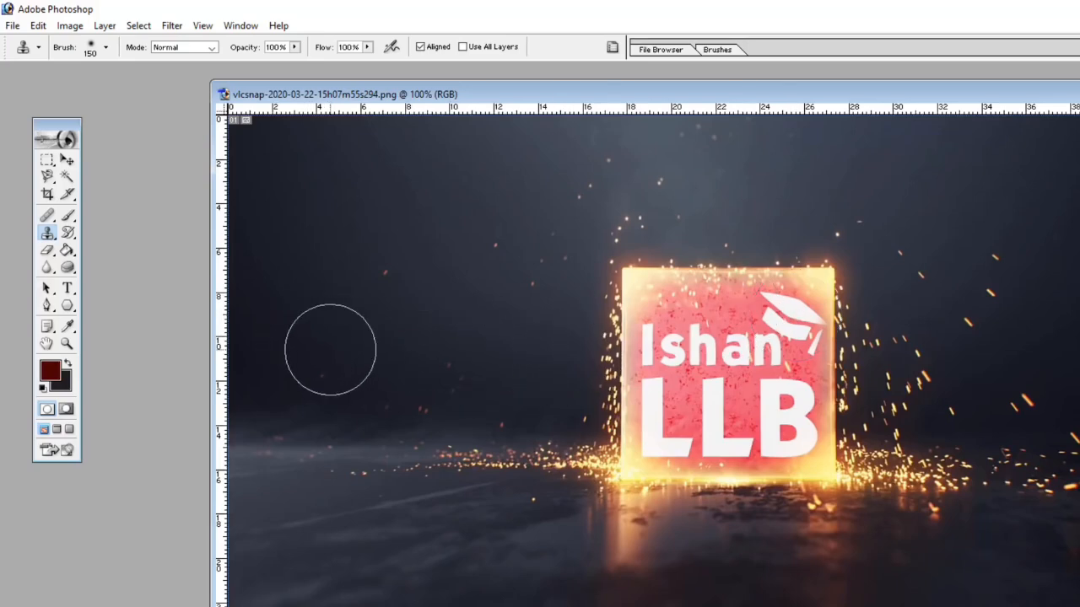
{"action": "left_click", "coordinate": [330, 349]}
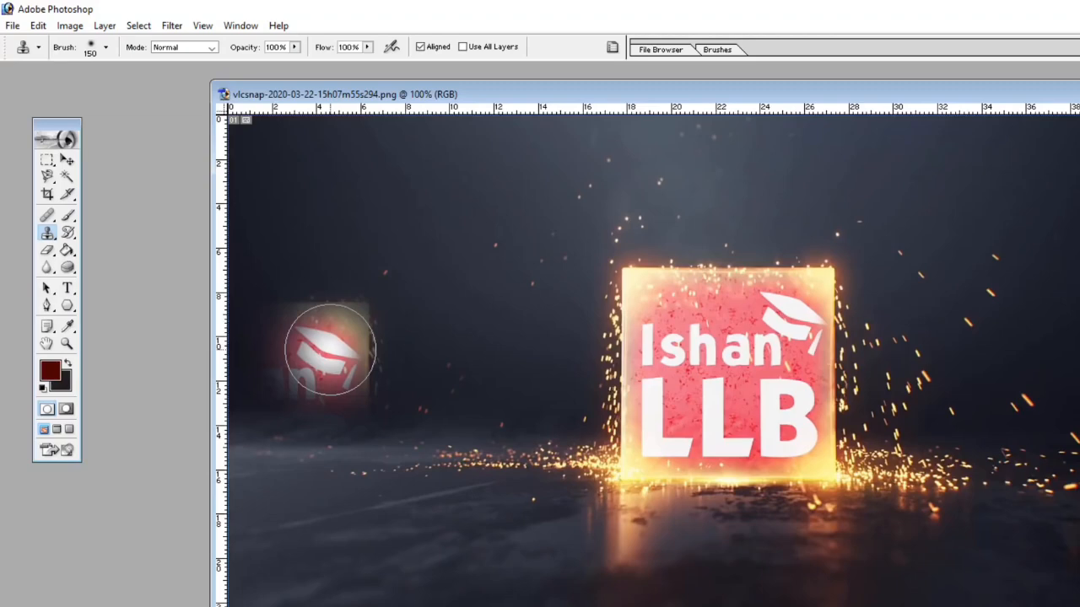
{"action": "left_click_drag", "start_coordinate": [330, 349], "coordinate": [303, 382]}
{"action": "mouse_move", "coordinate": [370, 344]}
{"action": "left_mouse_down"}
{"action": "mouse_move", "coordinate": [310, 344]}
{"action": "mouse_move", "coordinate": [311, 456]}
{"action": "mouse_move", "coordinate": [325, 480]}
{"action": "mouse_move", "coordinate": [339, 332]}
{"action": "mouse_move", "coordinate": [304, 323]}
{"action": "mouse_move", "coordinate": [397, 351]}
{"action": "mouse_move", "coordinate": [401, 379]}
{"action": "mouse_move", "coordinate": [415, 308]}
{"action": "left_mouse_up"}
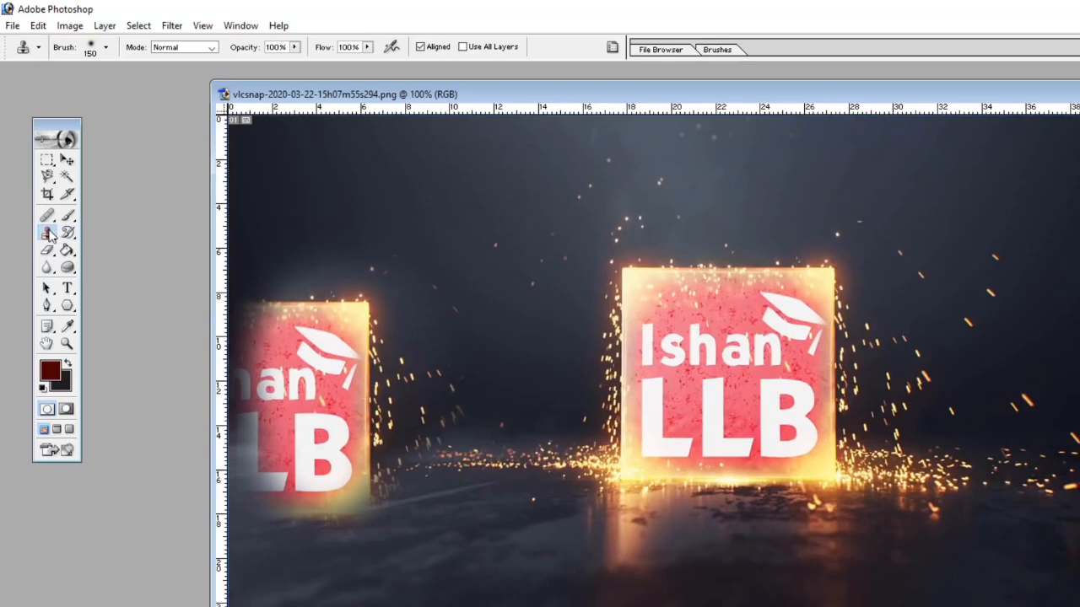
Switch to the Pattern Stamp with the checkerboard pattern and paint one large patch and four round dabs on the background around the cube
{"action": "left_click_drag", "start_coordinate": [48, 234], "coordinate": [119, 250]}
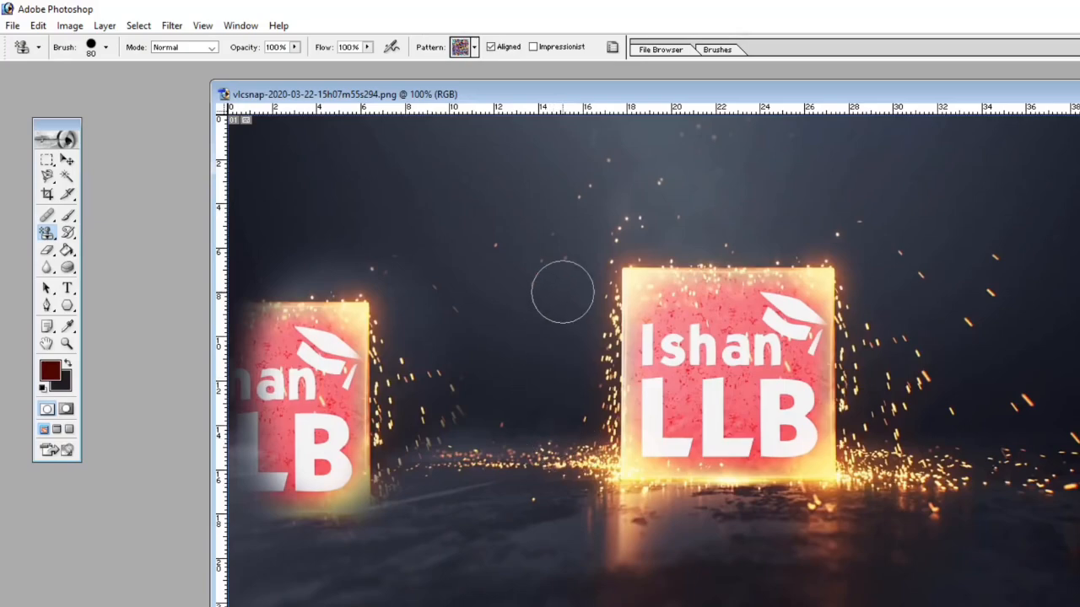
{"action": "left_click", "coordinate": [476, 48]}
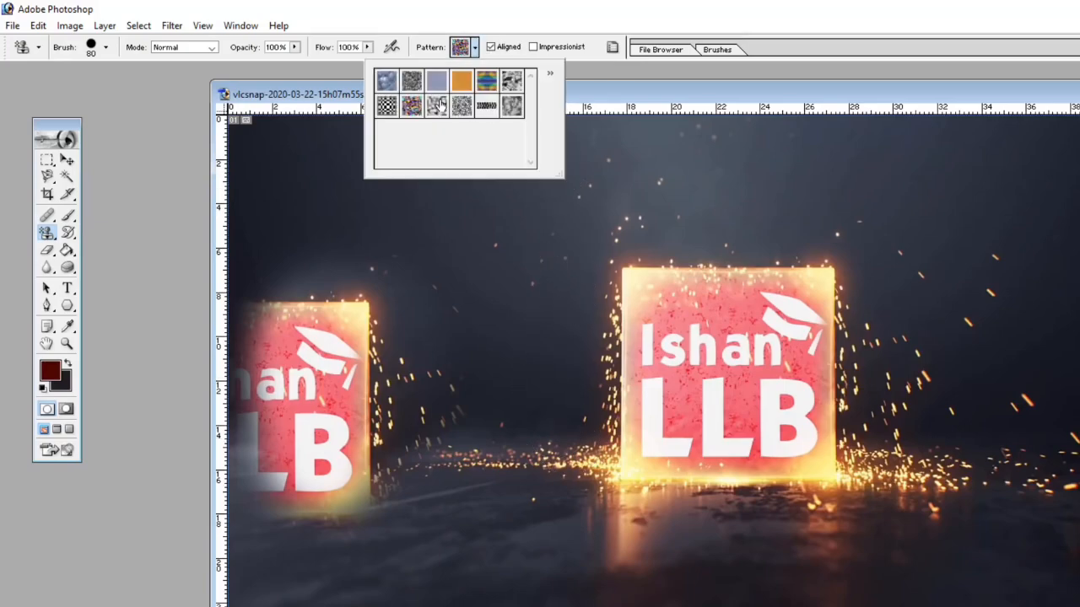
{"action": "left_click", "coordinate": [387, 106]}
{"action": "double_click", "coordinate": [393, 109]}
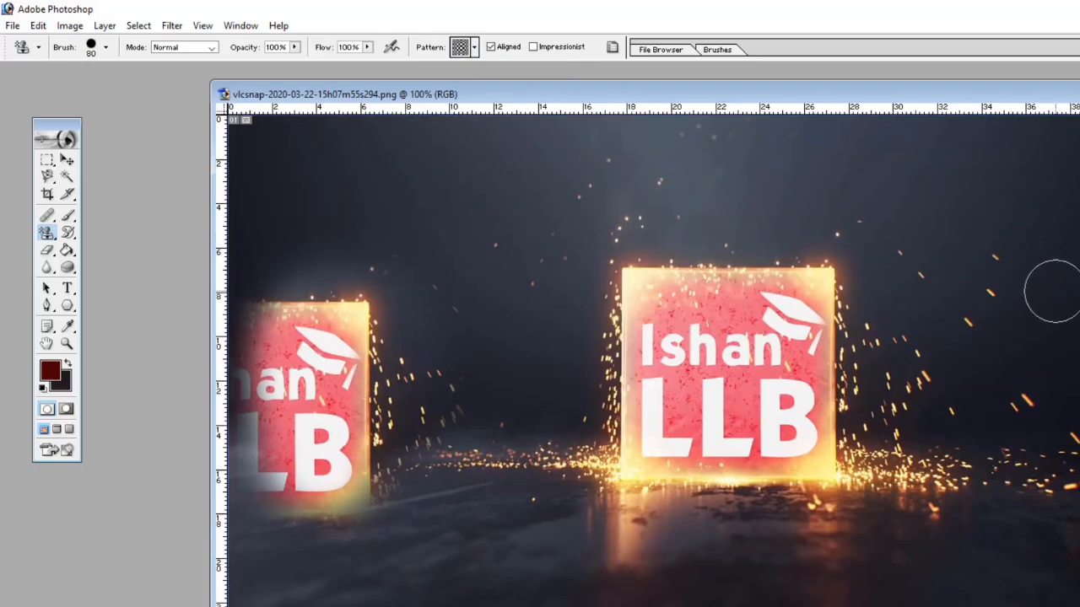
{"action": "mouse_move", "coordinate": [978, 212]}
{"action": "left_mouse_down"}
{"action": "mouse_move", "coordinate": [1034, 245]}
{"action": "mouse_move", "coordinate": [1055, 333]}
{"action": "mouse_move", "coordinate": [979, 270]}
{"action": "mouse_move", "coordinate": [982, 303]}
{"action": "left_mouse_up"}
{"action": "left_click", "coordinate": [404, 230]}
{"action": "left_click", "coordinate": [479, 290]}
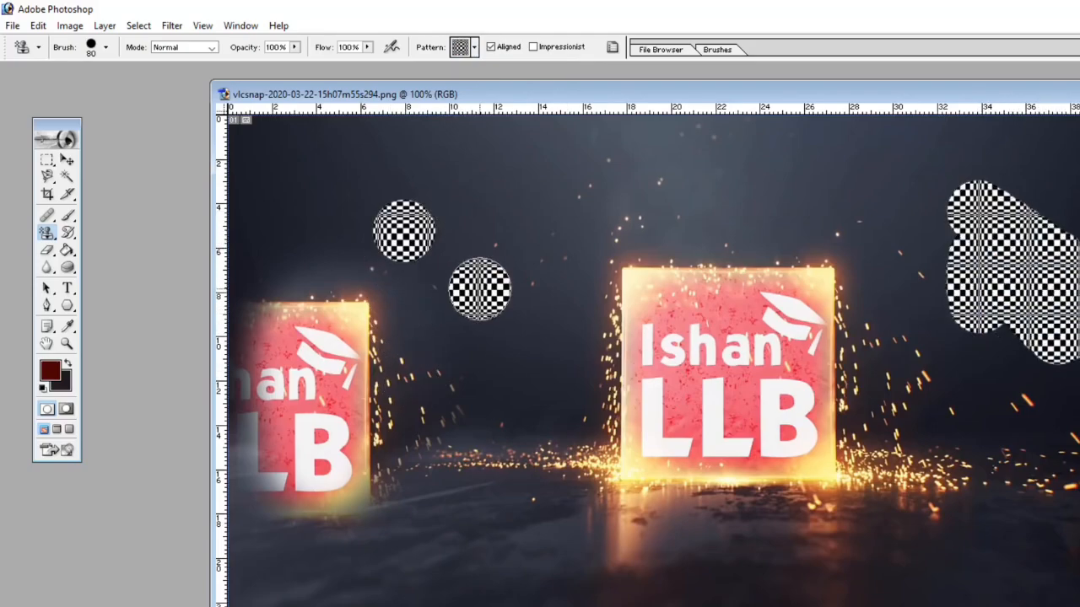
{"action": "left_click", "coordinate": [479, 388]}
{"action": "left_click", "coordinate": [492, 485]}
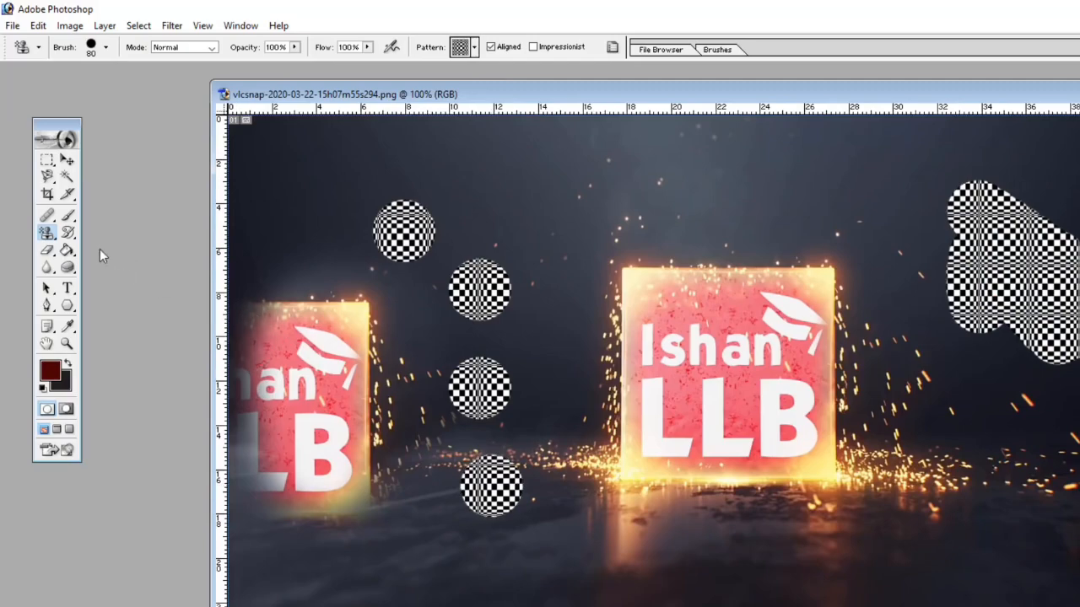
{"action": "left_click", "coordinate": [47, 233]}
{"action": "left_click", "coordinate": [117, 234]}
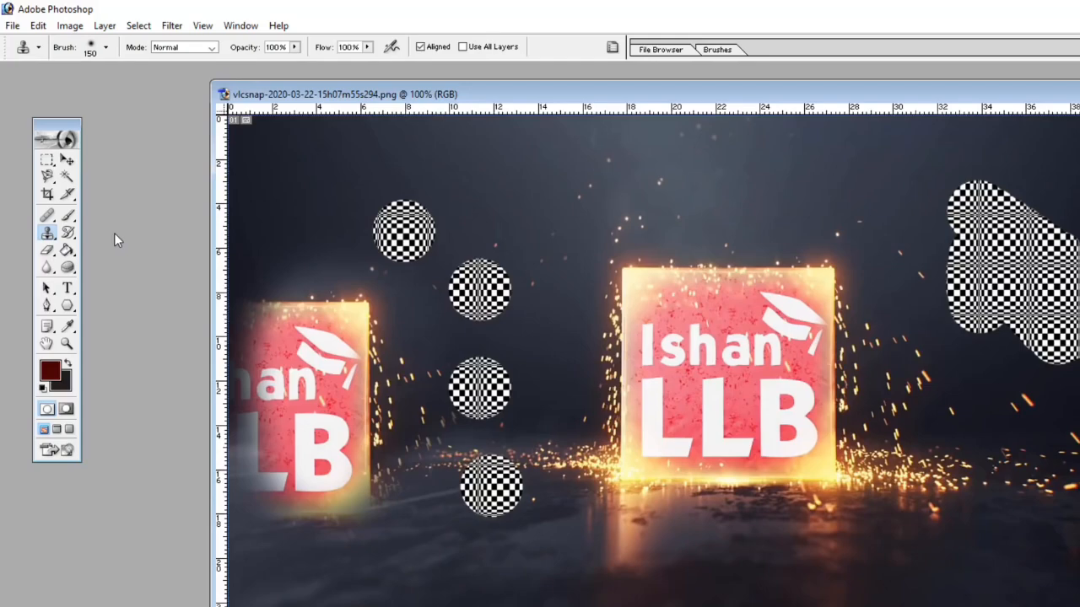
{"action": "left_click", "coordinate": [49, 217]}
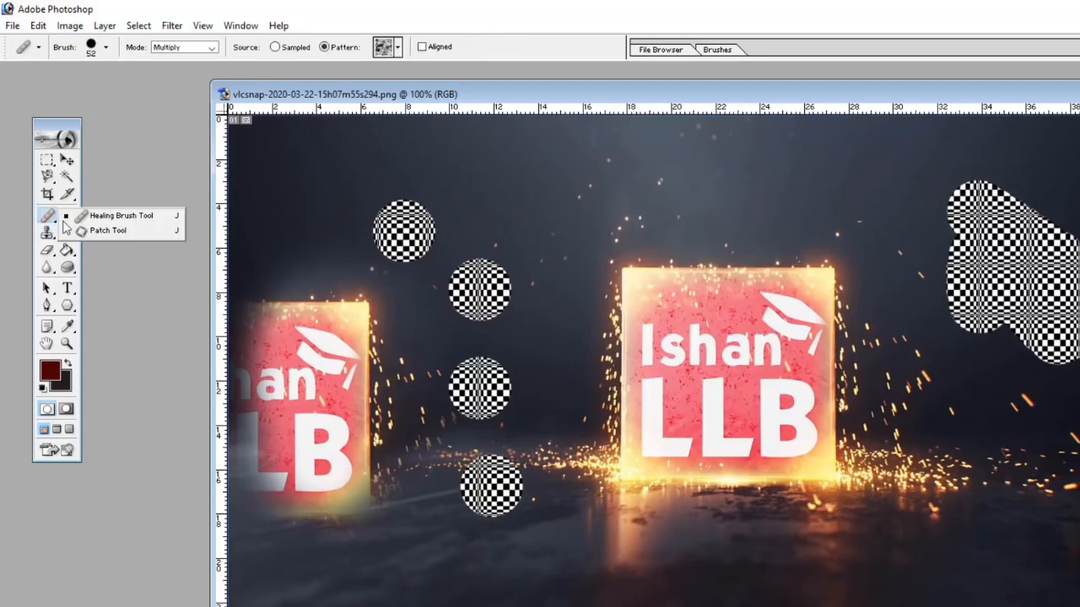
{"action": "left_click", "coordinate": [47, 234]}
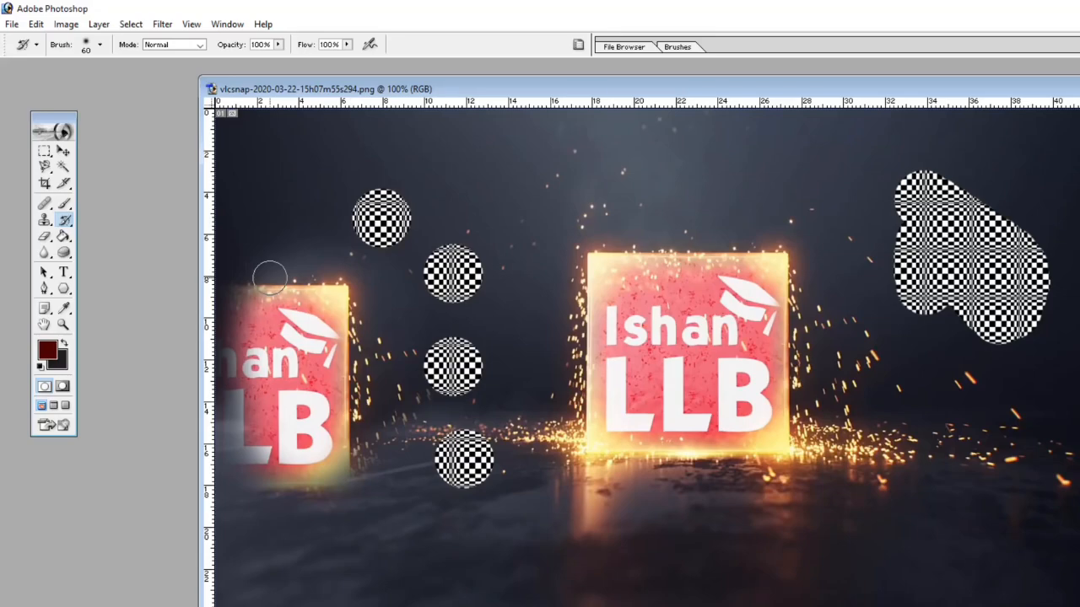
Paint over the cloned cube and all checkerboard patches with the 60 px History Brush to restore the original image
{"action": "mouse_move", "coordinate": [270, 277]}
{"action": "left_mouse_down"}
{"action": "mouse_move", "coordinate": [343, 276]}
{"action": "mouse_move", "coordinate": [333, 309]}
{"action": "mouse_move", "coordinate": [350, 261]}
{"action": "mouse_move", "coordinate": [361, 426]}
{"action": "mouse_move", "coordinate": [320, 424]}
{"action": "mouse_move", "coordinate": [324, 306]}
{"action": "mouse_move", "coordinate": [348, 509]}
{"action": "mouse_move", "coordinate": [288, 329]}
{"action": "mouse_move", "coordinate": [281, 247]}
{"action": "mouse_move", "coordinate": [269, 462]}
{"action": "mouse_move", "coordinate": [248, 397]}
{"action": "mouse_move", "coordinate": [243, 276]}
{"action": "left_mouse_up"}
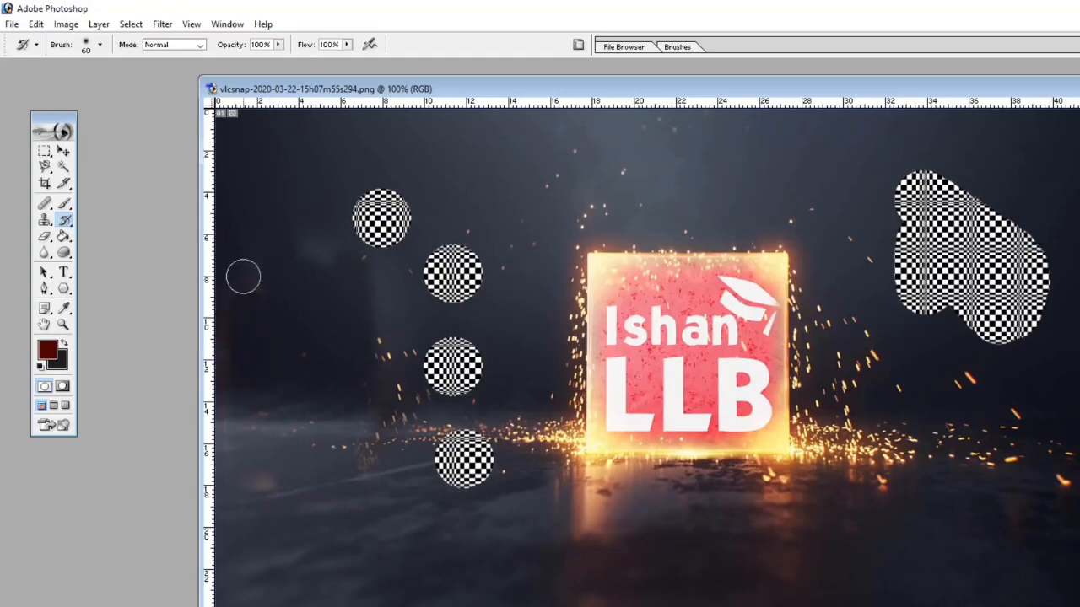
{"action": "mouse_move", "coordinate": [369, 405]}
{"action": "left_mouse_down"}
{"action": "mouse_move", "coordinate": [396, 297]}
{"action": "mouse_move", "coordinate": [391, 173]}
{"action": "mouse_move", "coordinate": [389, 224]}
{"action": "mouse_move", "coordinate": [386, 199]}
{"action": "mouse_move", "coordinate": [431, 377]}
{"action": "mouse_move", "coordinate": [473, 359]}
{"action": "mouse_move", "coordinate": [461, 373]}
{"action": "mouse_move", "coordinate": [452, 226]}
{"action": "mouse_move", "coordinate": [432, 249]}
{"action": "mouse_move", "coordinate": [452, 491]}
{"action": "mouse_move", "coordinate": [486, 474]}
{"action": "mouse_move", "coordinate": [489, 413]}
{"action": "left_mouse_up"}
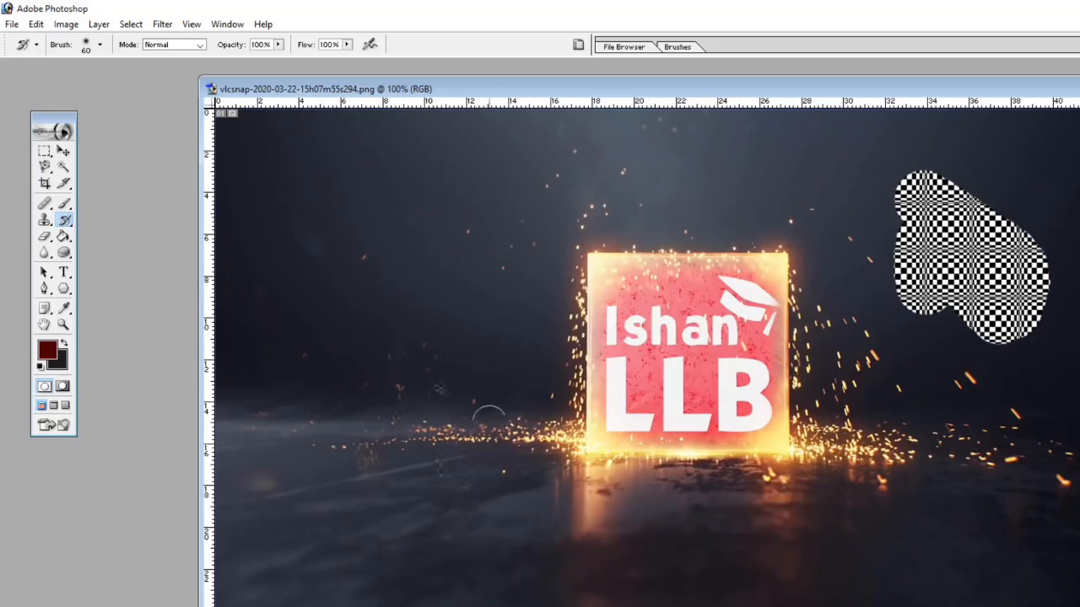
{"action": "mouse_move", "coordinate": [918, 204]}
{"action": "left_mouse_down"}
{"action": "mouse_move", "coordinate": [897, 353]}
{"action": "mouse_move", "coordinate": [910, 191]}
{"action": "mouse_move", "coordinate": [968, 164]}
{"action": "mouse_move", "coordinate": [953, 287]}
{"action": "mouse_move", "coordinate": [1036, 346]}
{"action": "mouse_move", "coordinate": [1018, 321]}
{"action": "mouse_move", "coordinate": [1070, 157]}
{"action": "mouse_move", "coordinate": [1014, 172]}
{"action": "mouse_move", "coordinate": [969, 305]}
{"action": "mouse_move", "coordinate": [972, 355]}
{"action": "mouse_move", "coordinate": [1030, 205]}
{"action": "mouse_move", "coordinate": [921, 217]}
{"action": "left_mouse_up"}
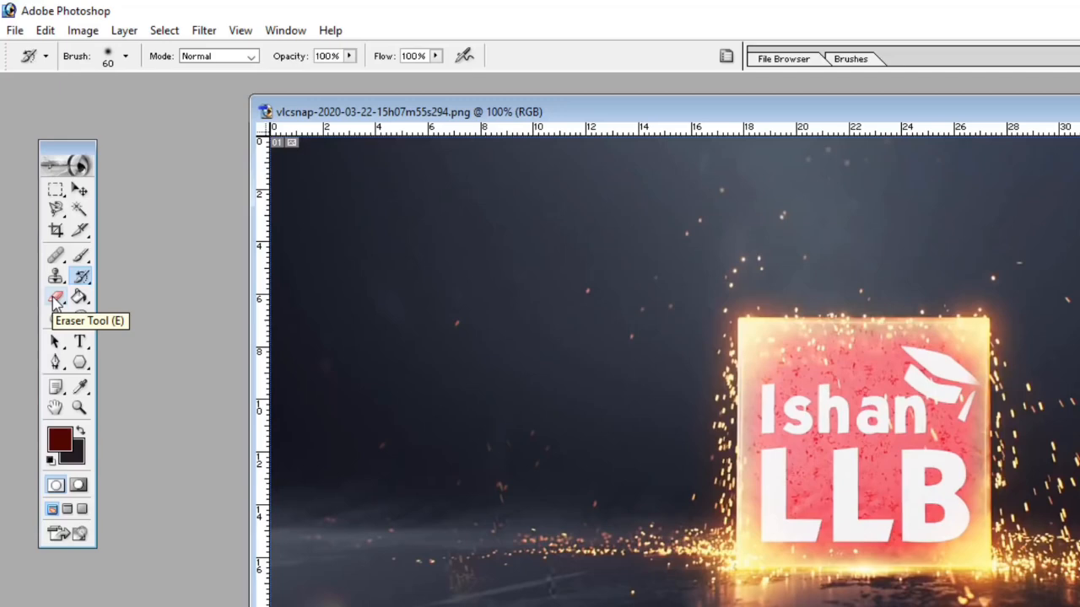
Choose the 80 px Eraser and erase broad strokes across the background and the logo cube
{"action": "left_click_drag", "start_coordinate": [54, 302], "coordinate": [201, 300]}
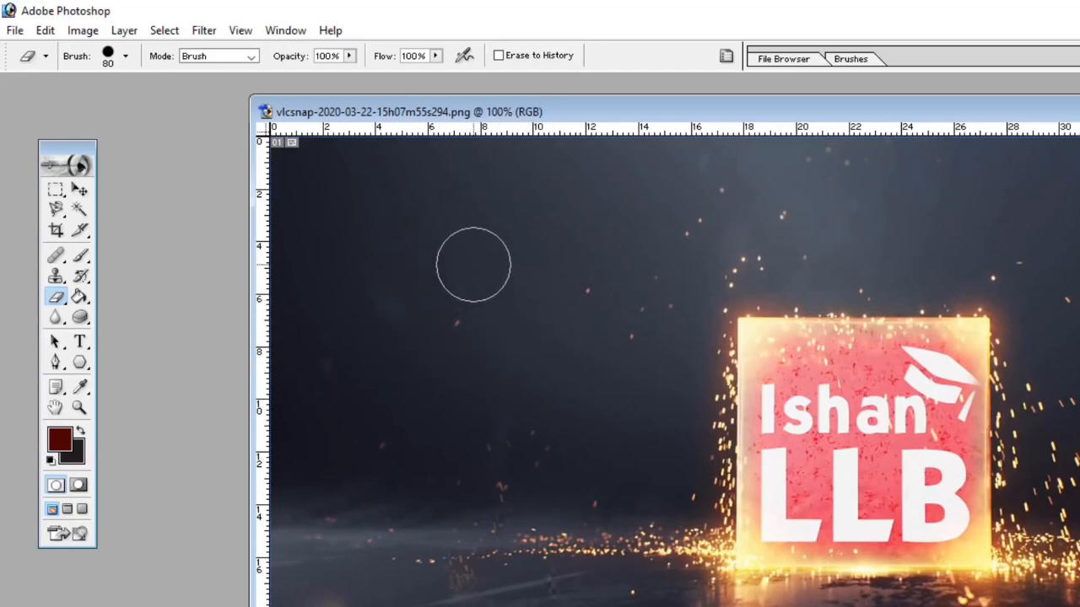
{"action": "mouse_move", "coordinate": [472, 265]}
{"action": "left_mouse_down"}
{"action": "mouse_move", "coordinate": [415, 403]}
{"action": "mouse_move", "coordinate": [631, 262]}
{"action": "mouse_move", "coordinate": [663, 292]}
{"action": "mouse_move", "coordinate": [414, 458]}
{"action": "mouse_move", "coordinate": [470, 506]}
{"action": "mouse_move", "coordinate": [601, 419]}
{"action": "mouse_move", "coordinate": [699, 595]}
{"action": "mouse_move", "coordinate": [728, 337]}
{"action": "mouse_move", "coordinate": [646, 345]}
{"action": "mouse_move", "coordinate": [833, 375]}
{"action": "mouse_move", "coordinate": [970, 337]}
{"action": "left_mouse_up"}
Try the Magic Eraser with tolerance 32 on the remaining dark background, and undo that erasure
{"action": "left_click", "coordinate": [56, 296]}
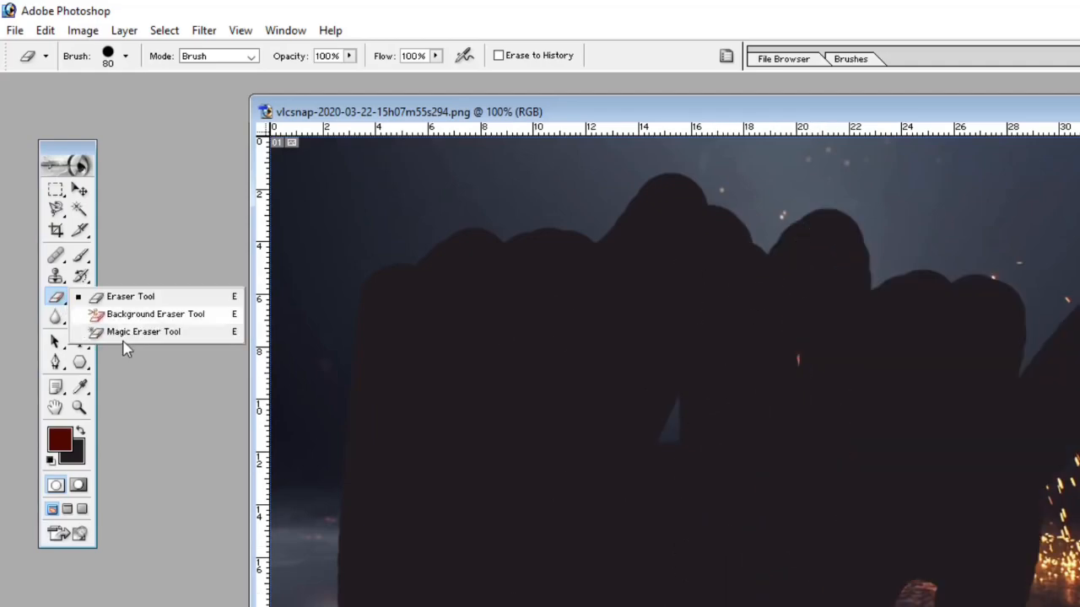
{"action": "left_click", "coordinate": [175, 334]}
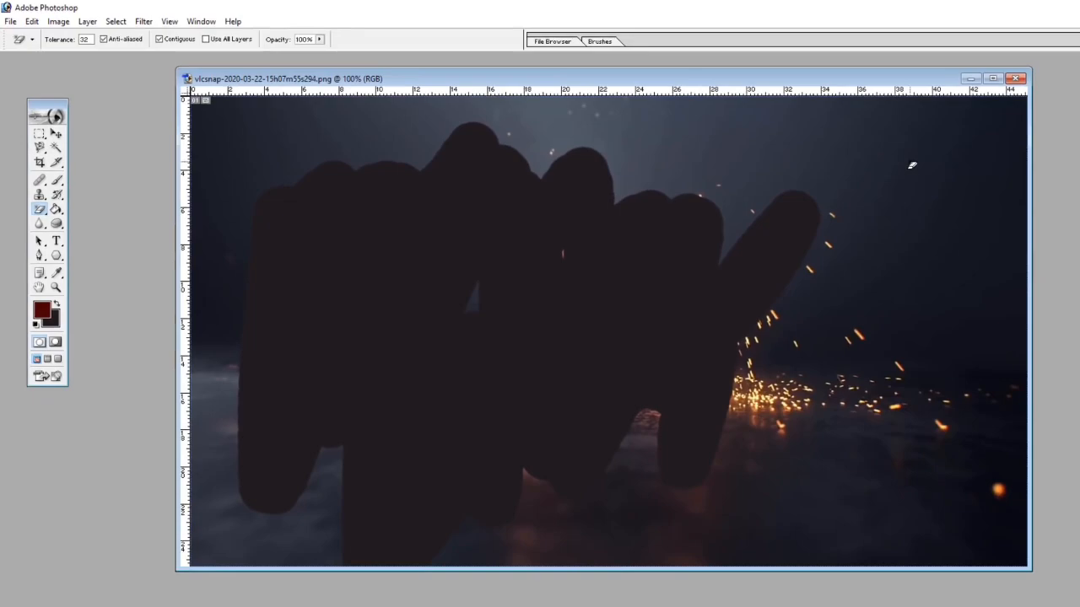
{"action": "left_click", "coordinate": [911, 164]}
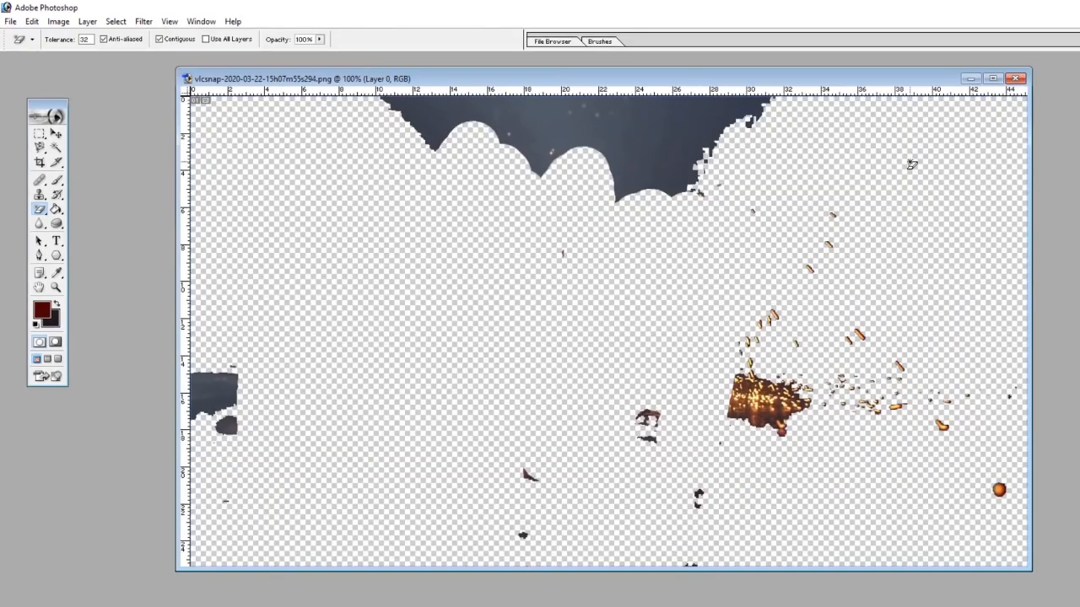
{"action": "key", "text": "ctrl+z"}
Select a rectangle across the dark strokes and the sparks area, and fill it with red A10303 using the Paint Bucket
{"action": "left_click", "coordinate": [56, 209]}
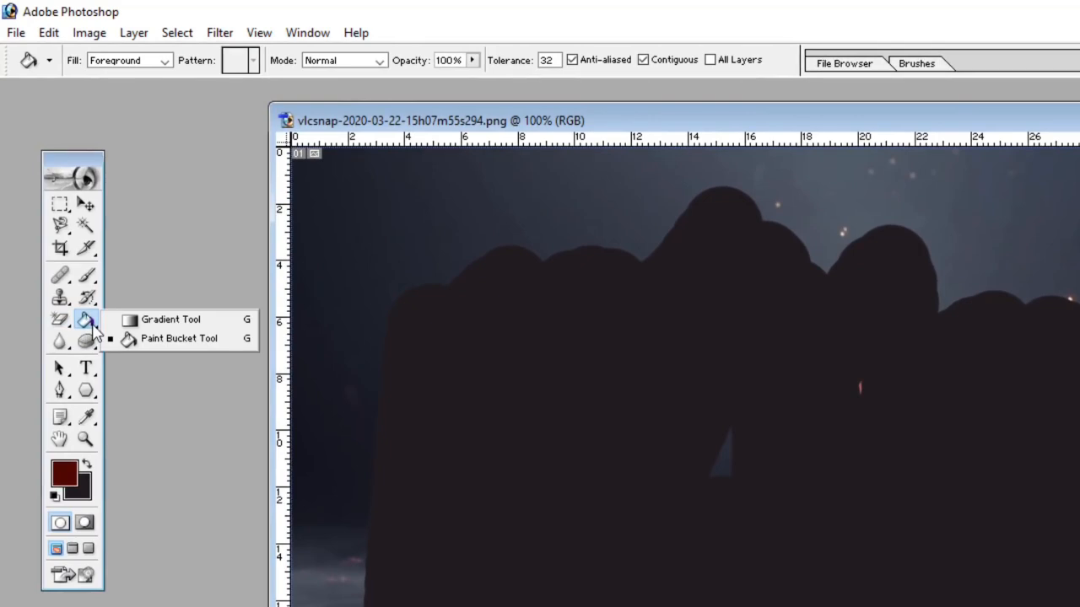
{"action": "left_click", "coordinate": [59, 206]}
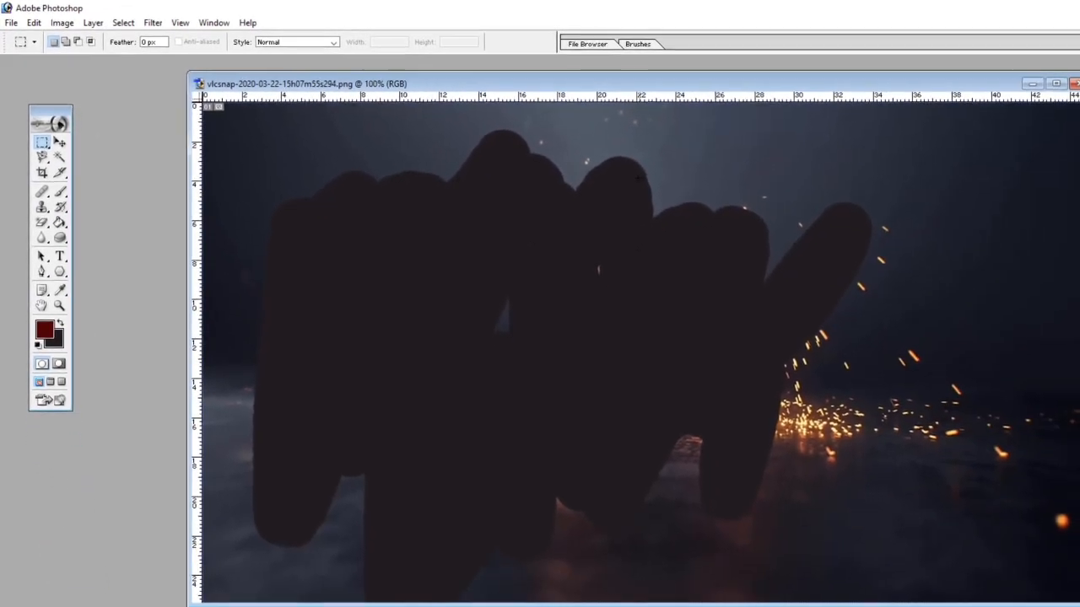
{"action": "left_click_drag", "start_coordinate": [637, 178], "coordinate": [950, 398]}
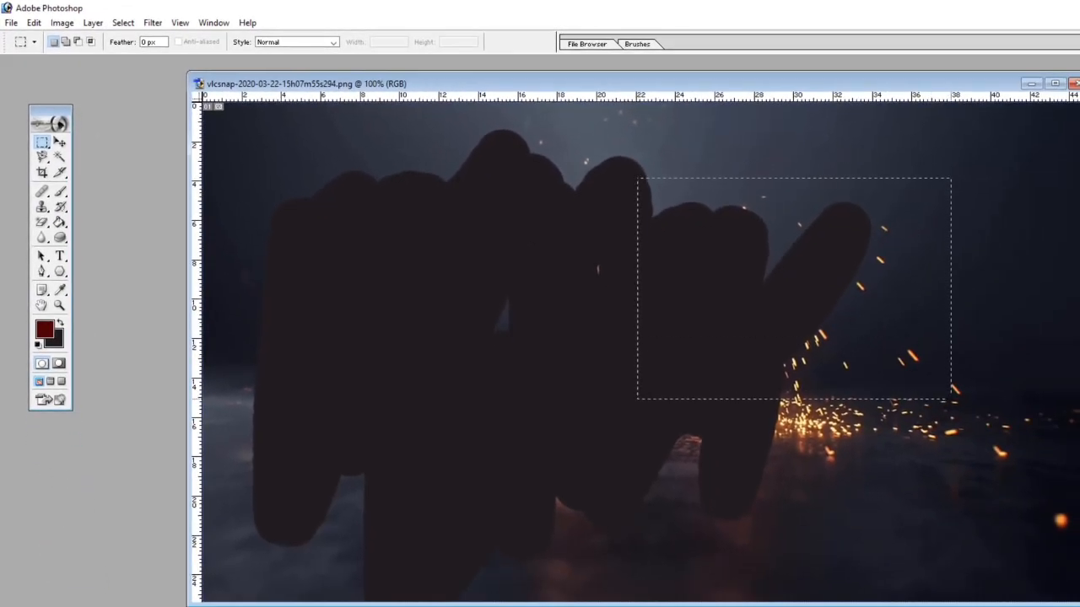
{"action": "left_click", "coordinate": [44, 329]}
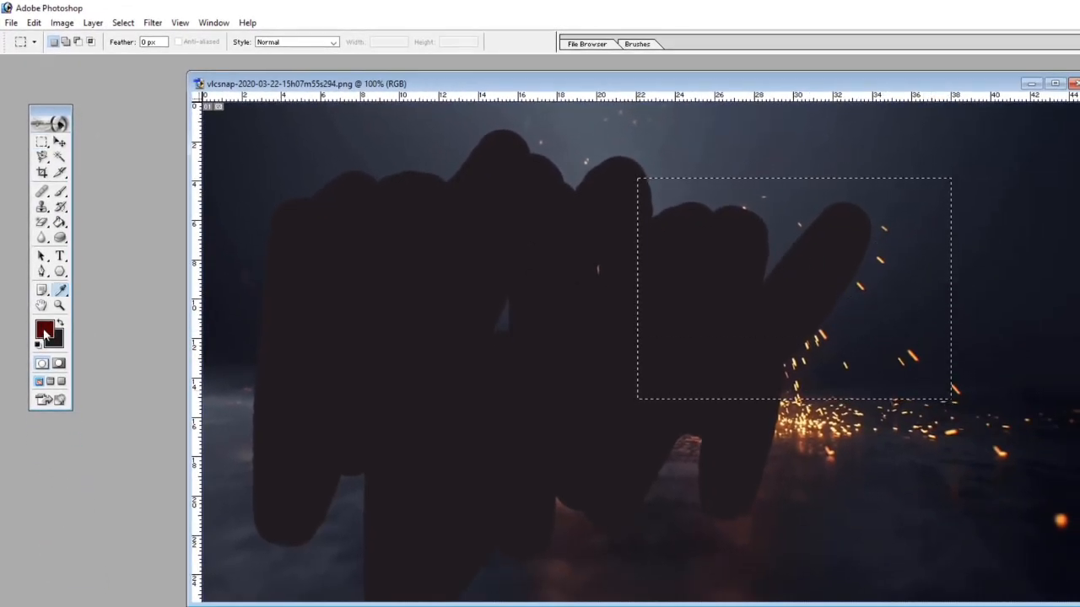
{"action": "left_click", "coordinate": [681, 351]}
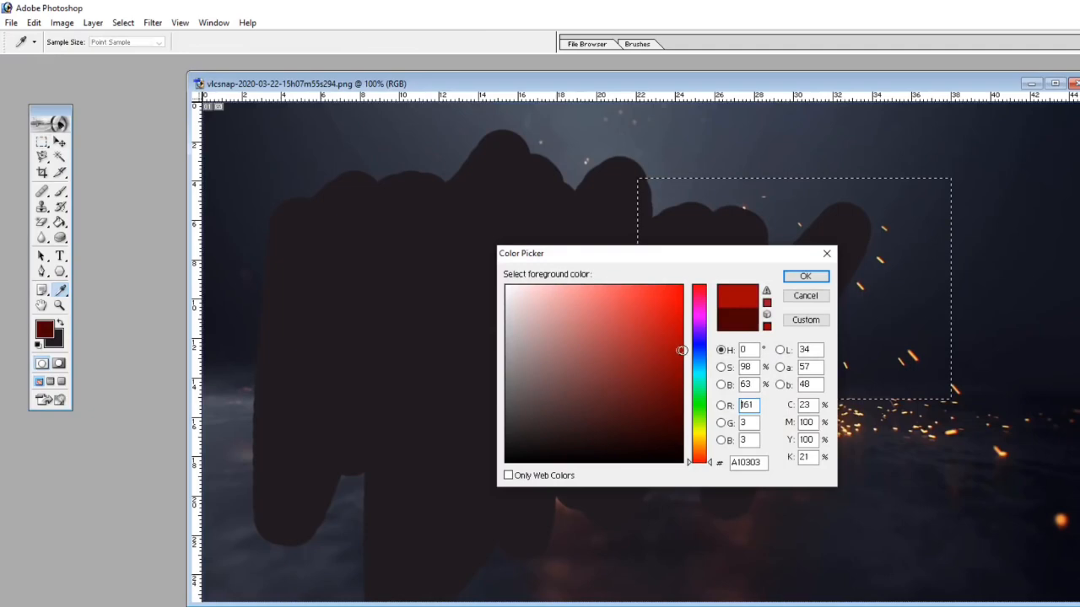
{"action": "left_click", "coordinate": [805, 276]}
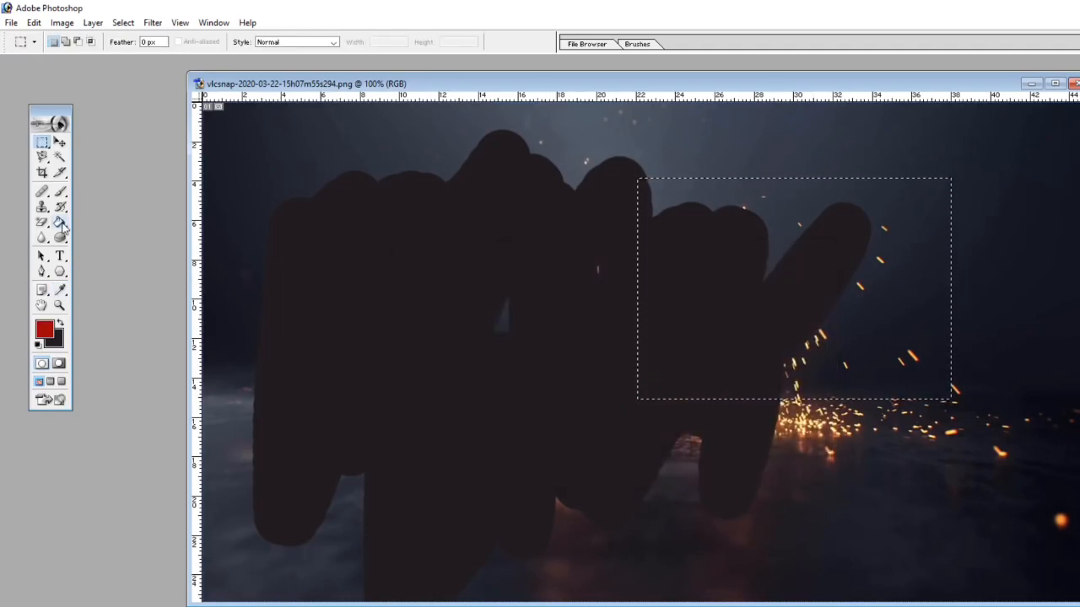
{"action": "left_click", "coordinate": [60, 223]}
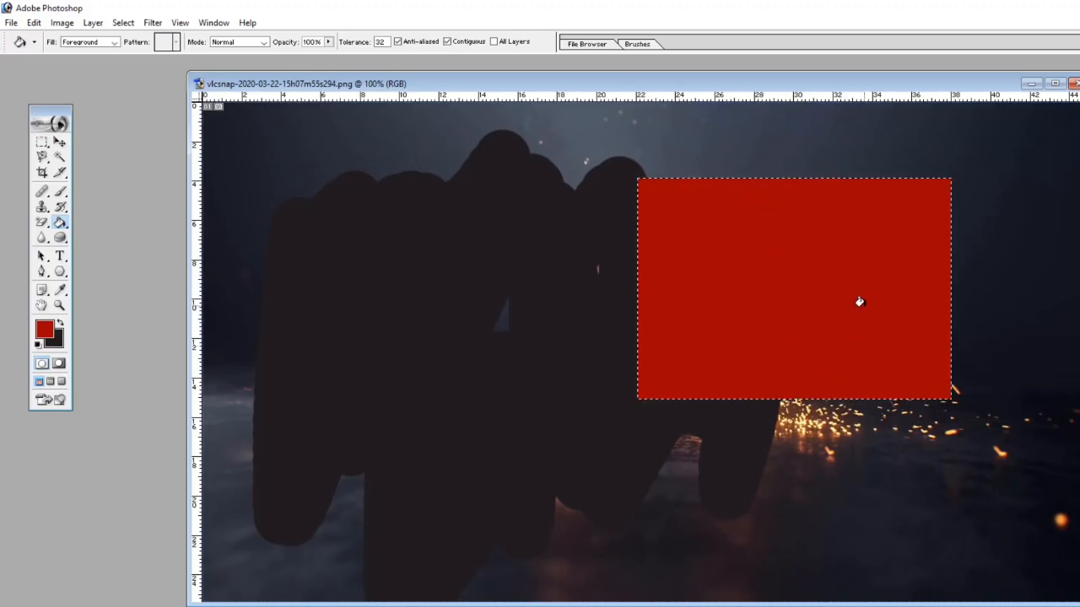
Set the foreground color to green 599100 and refill the selected rectangle with the Paint Bucket
{"action": "left_click", "coordinate": [46, 330]}
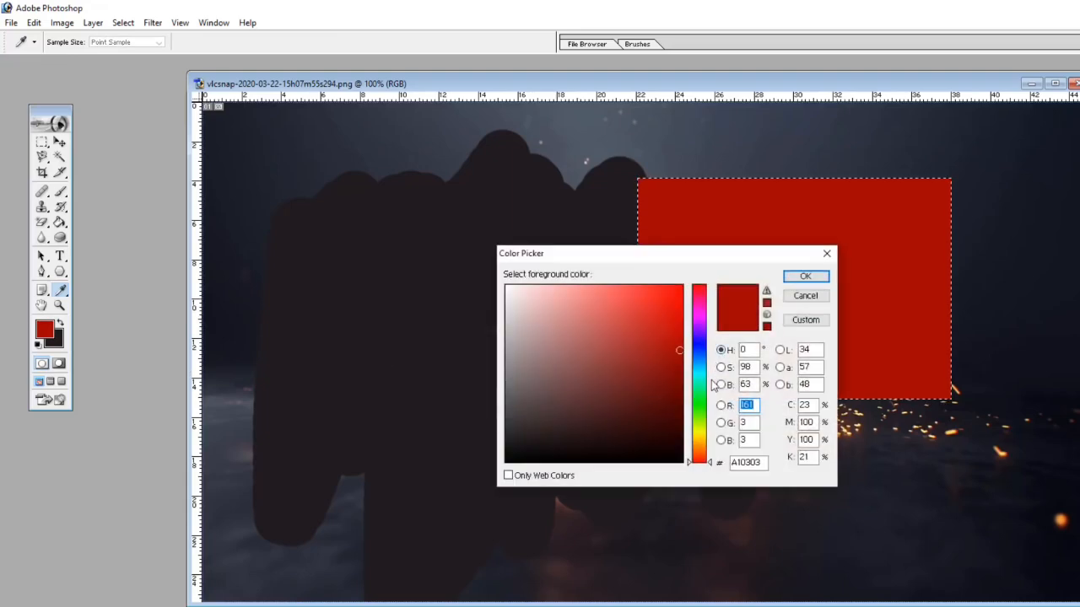
{"action": "left_click", "coordinate": [698, 422]}
{"action": "left_click", "coordinate": [806, 276]}
{"action": "key", "text": "g"}
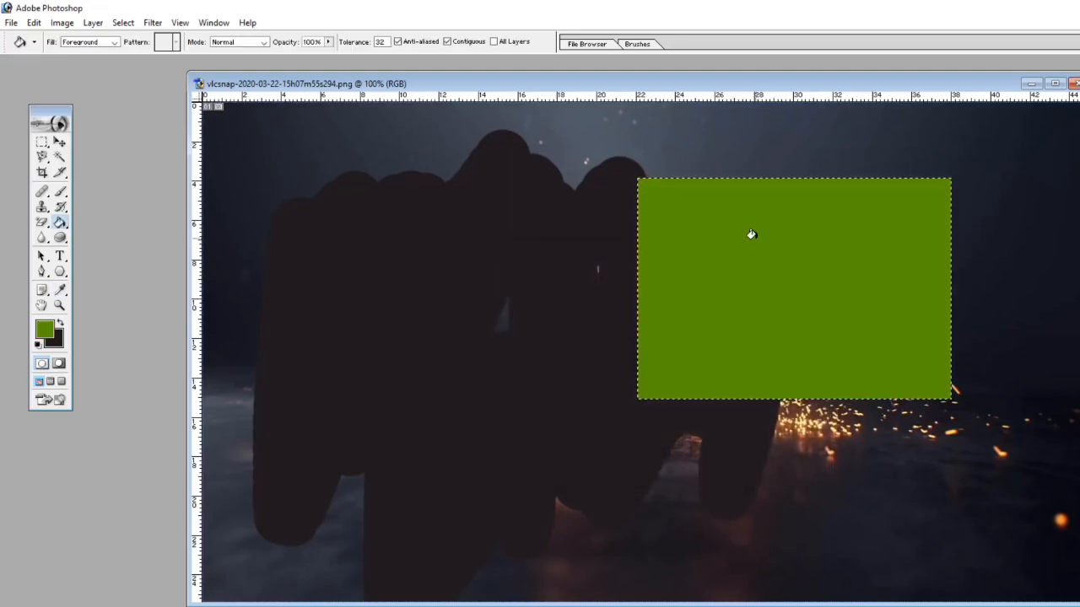
Draw a circular selection on the dark painted area to the left of the green rectangle
{"action": "left_click", "coordinate": [44, 145]}
{"action": "left_click", "coordinate": [113, 156]}
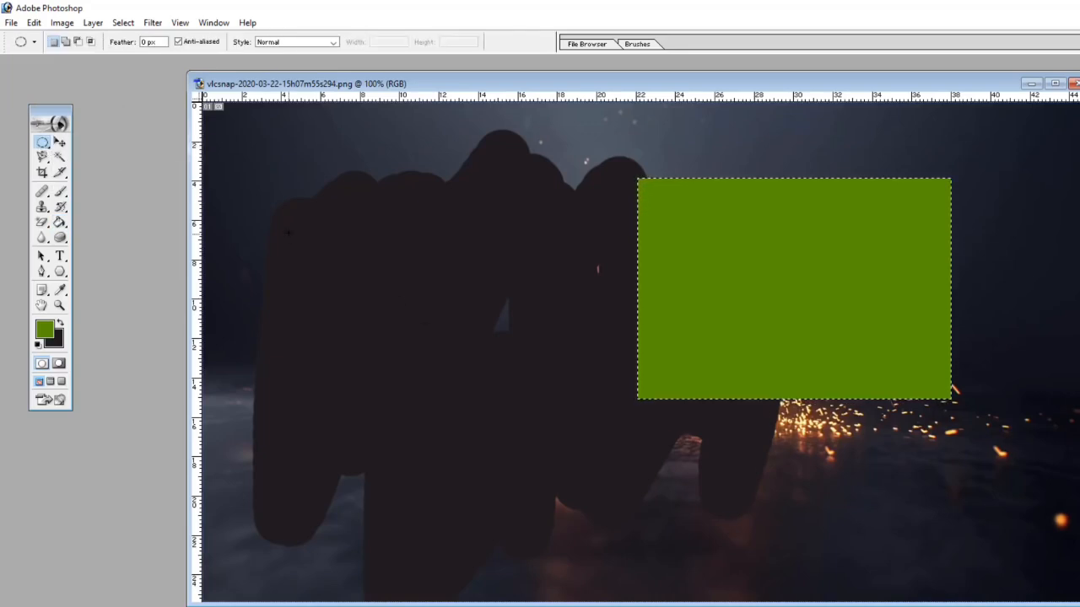
{"action": "mouse_move", "coordinate": [289, 241]}
{"action": "left_mouse_down"}
{"action": "mouse_move", "coordinate": [429, 357]}
{"action": "mouse_move", "coordinate": [440, 384]}
{"action": "left_mouse_up"}
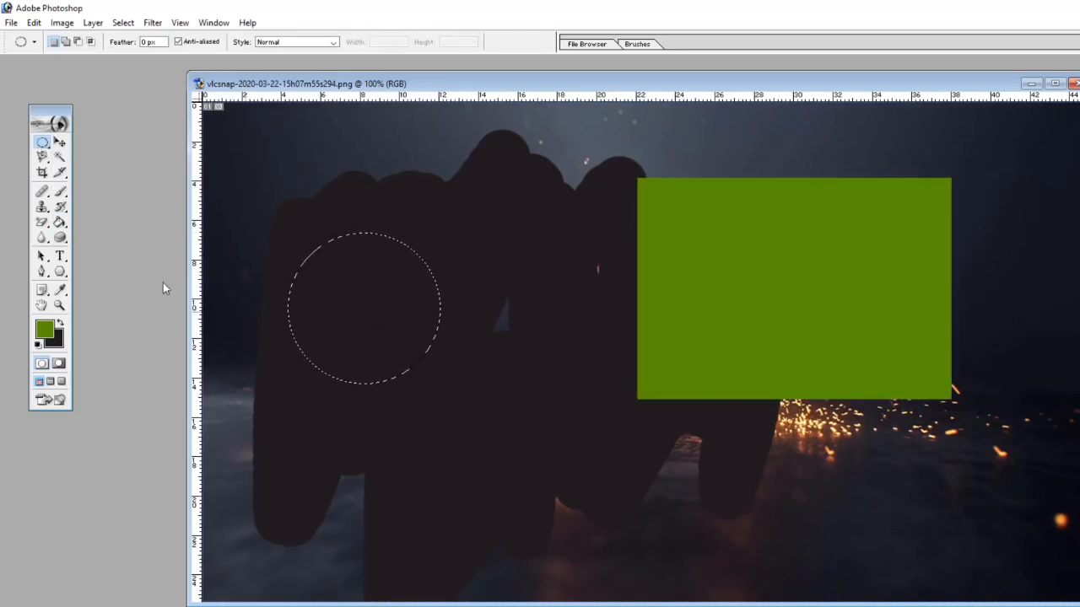
Set the foreground color to magenta FF00E4 and fill the circular selection with the Paint Bucket
{"action": "left_click", "coordinate": [59, 223]}
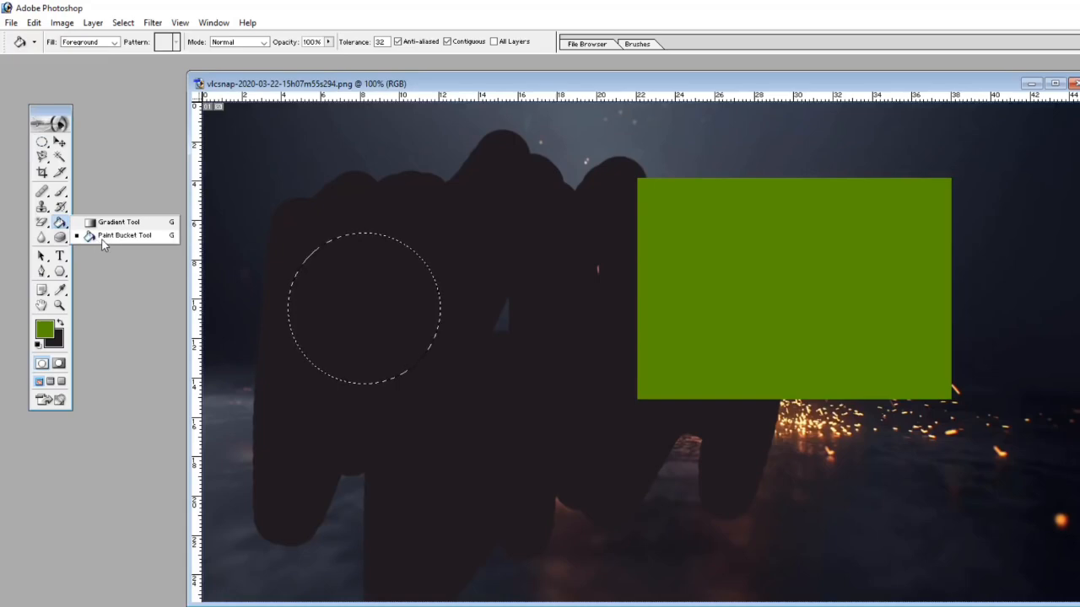
{"action": "left_click", "coordinate": [105, 237]}
{"action": "left_click", "coordinate": [41, 331]}
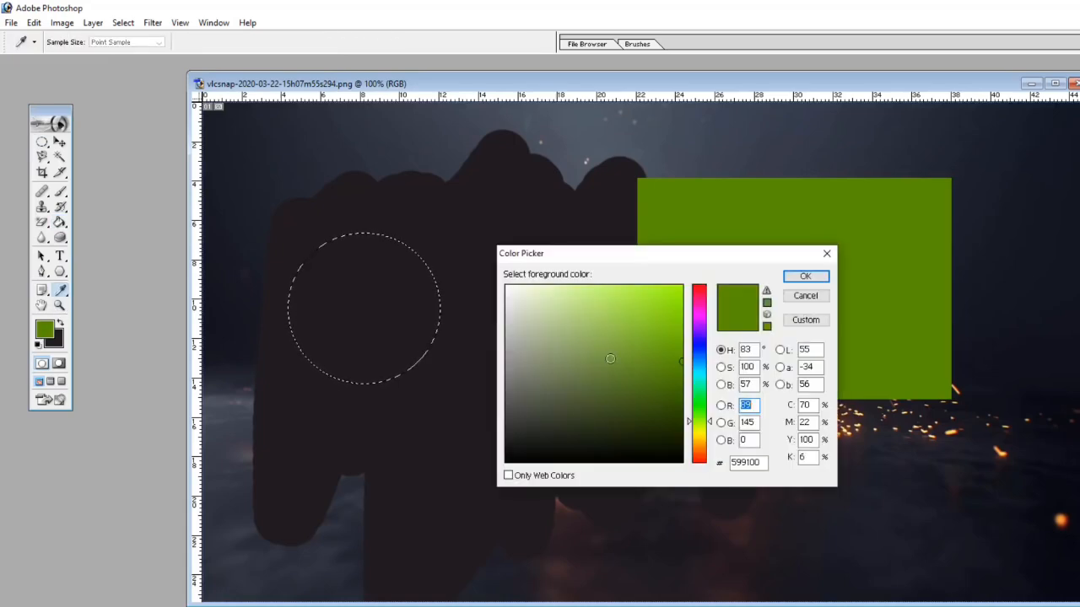
{"action": "left_click", "coordinate": [699, 288]}
{"action": "left_click", "coordinate": [699, 317]}
{"action": "left_click", "coordinate": [682, 286]}
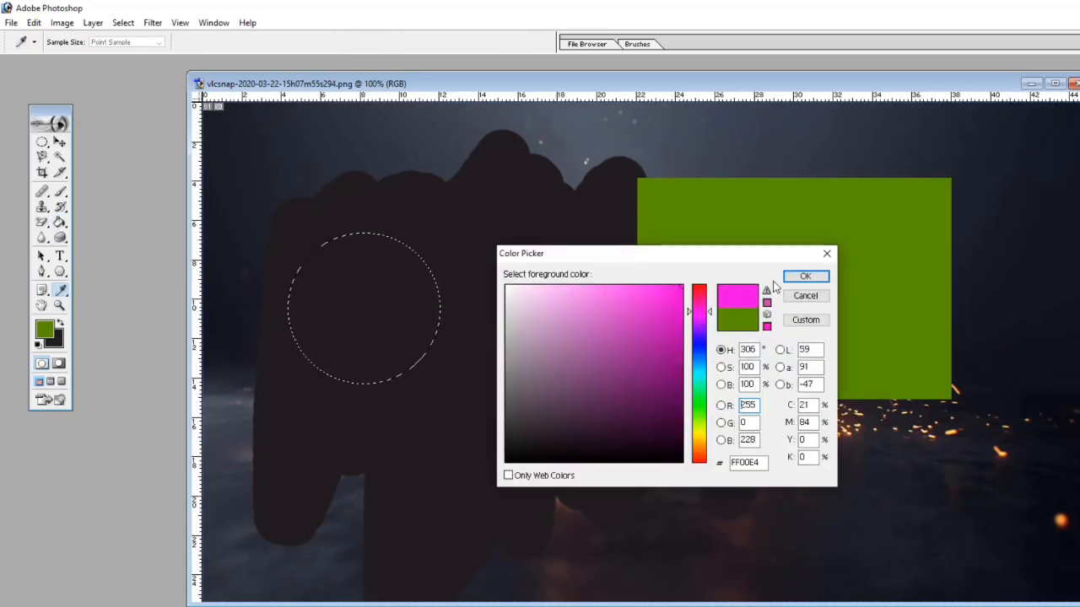
{"action": "left_click", "coordinate": [806, 276]}
{"action": "left_click", "coordinate": [386, 282]}
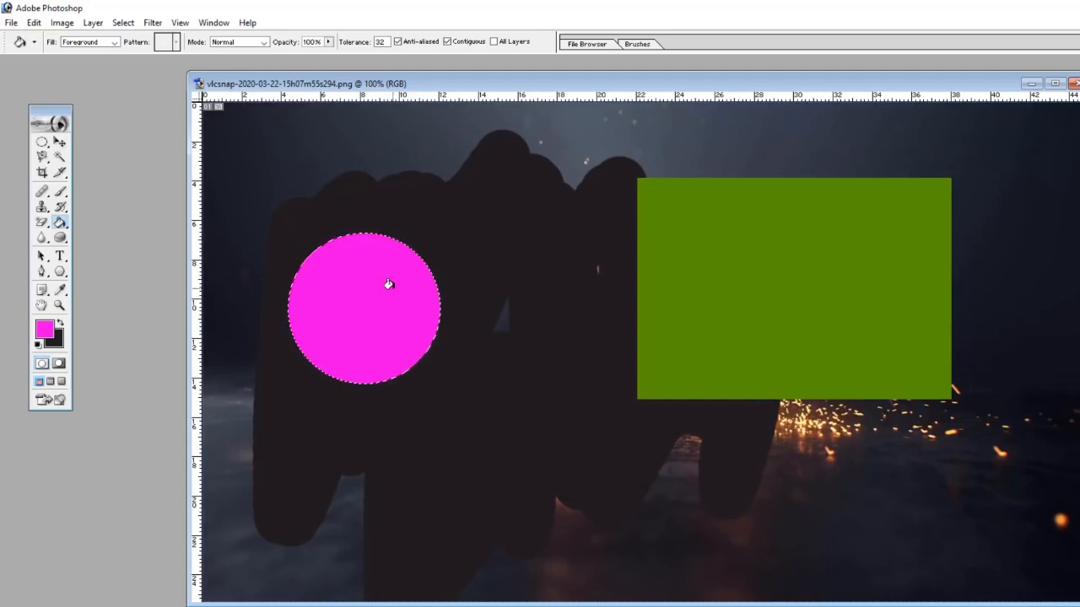
Fill the selected circle with a linear magenta-to-dark gradient, and refill it with the copper-brown gradient preset
{"action": "right_click", "coordinate": [76, 277]}
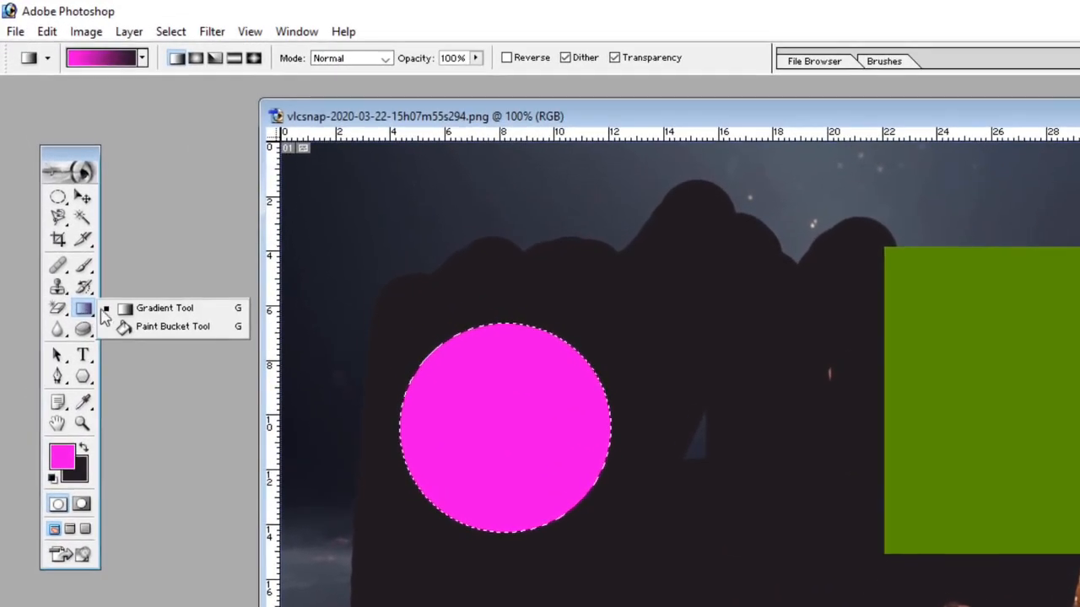
{"action": "left_click", "coordinate": [149, 311]}
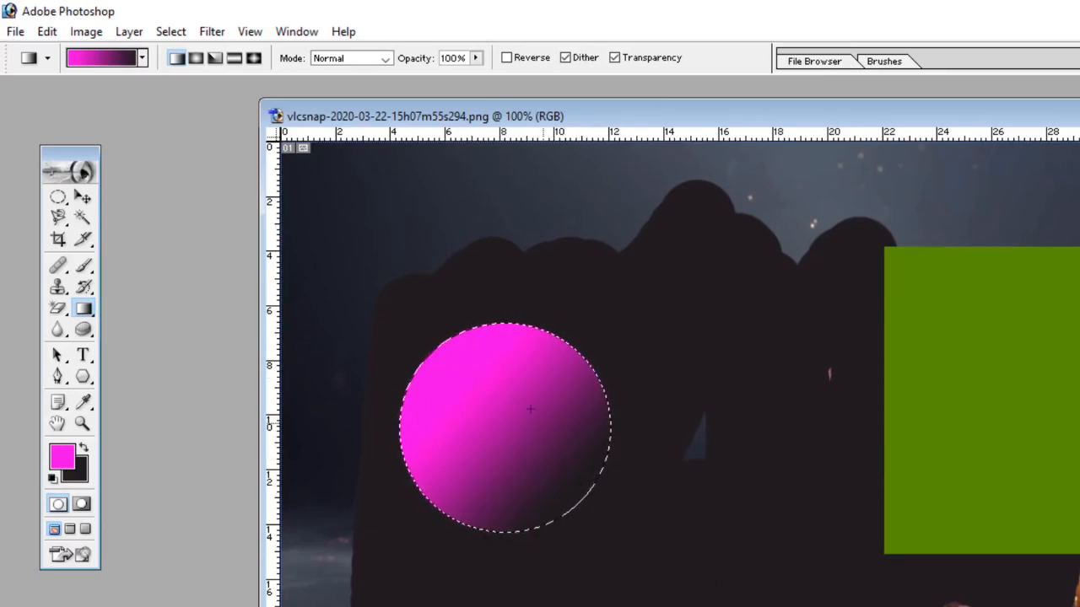
{"action": "left_click", "coordinate": [144, 58]}
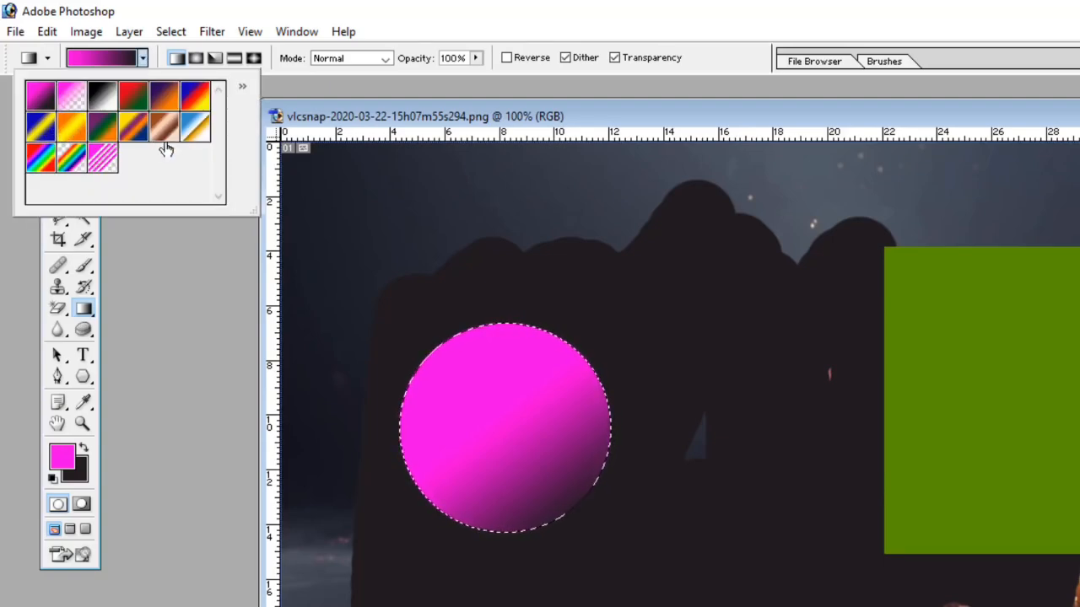
{"action": "double_click", "coordinate": [163, 131]}
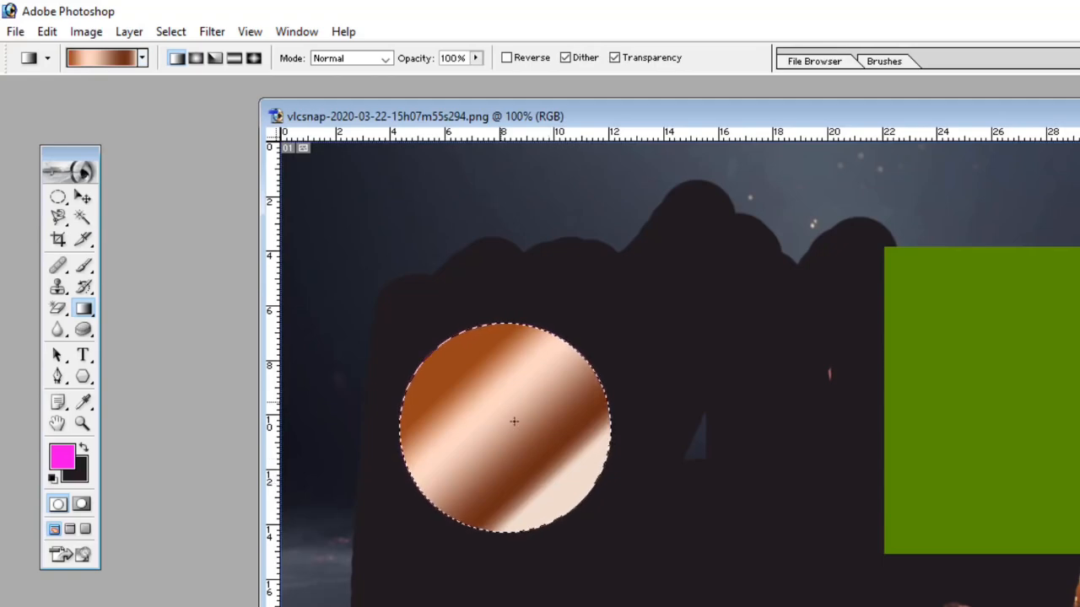
Apply the copper-brown preset to the circle as diamond gradients, first in Normal and again in Color Burn mode
{"action": "left_click", "coordinate": [254, 57]}
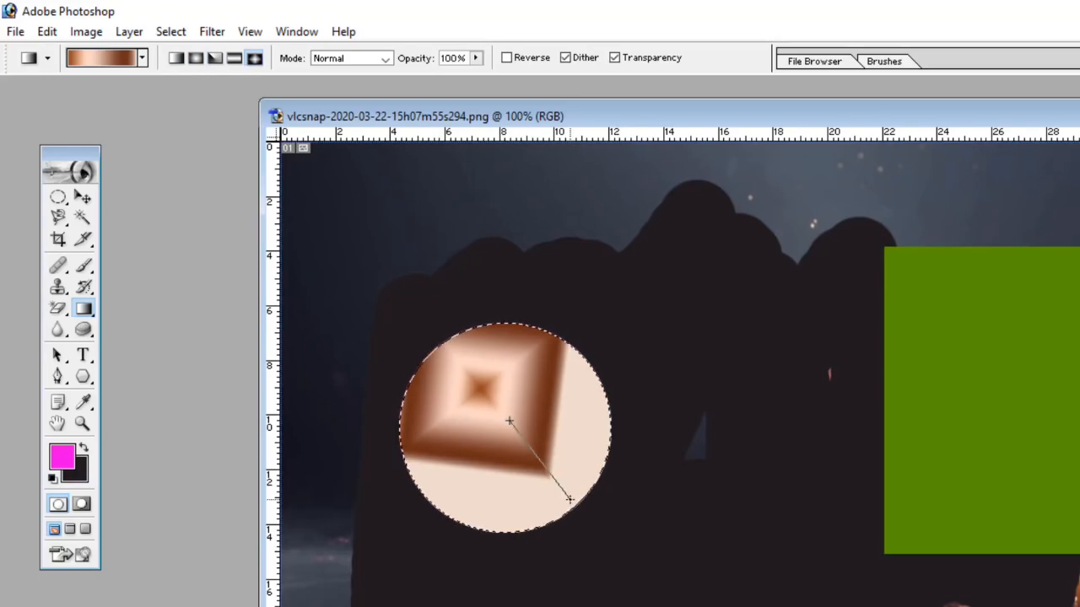
{"action": "left_click", "coordinate": [346, 58]}
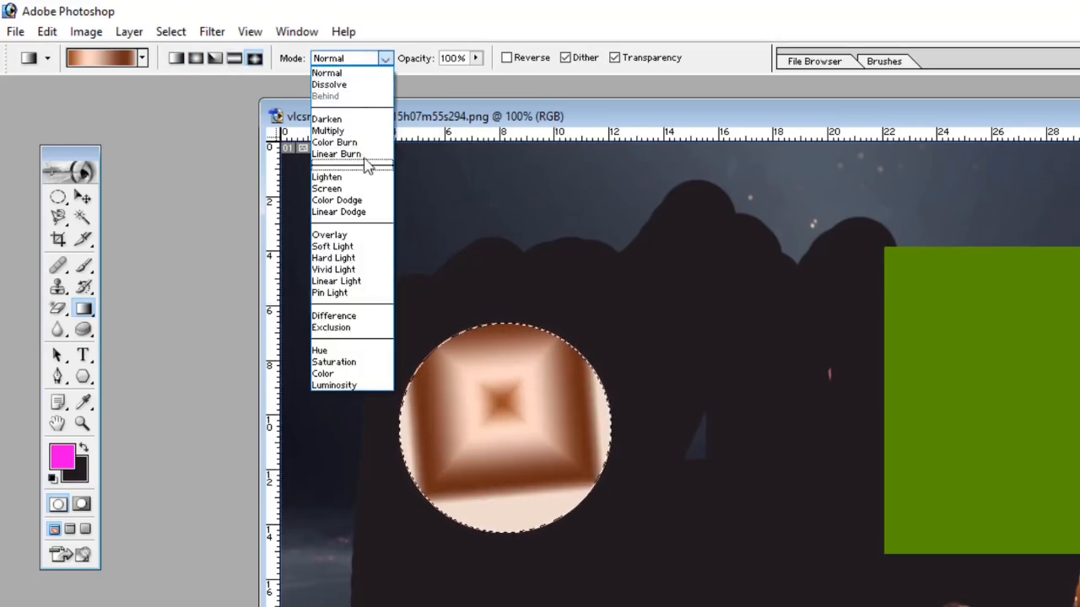
{"action": "left_click", "coordinate": [334, 142]}
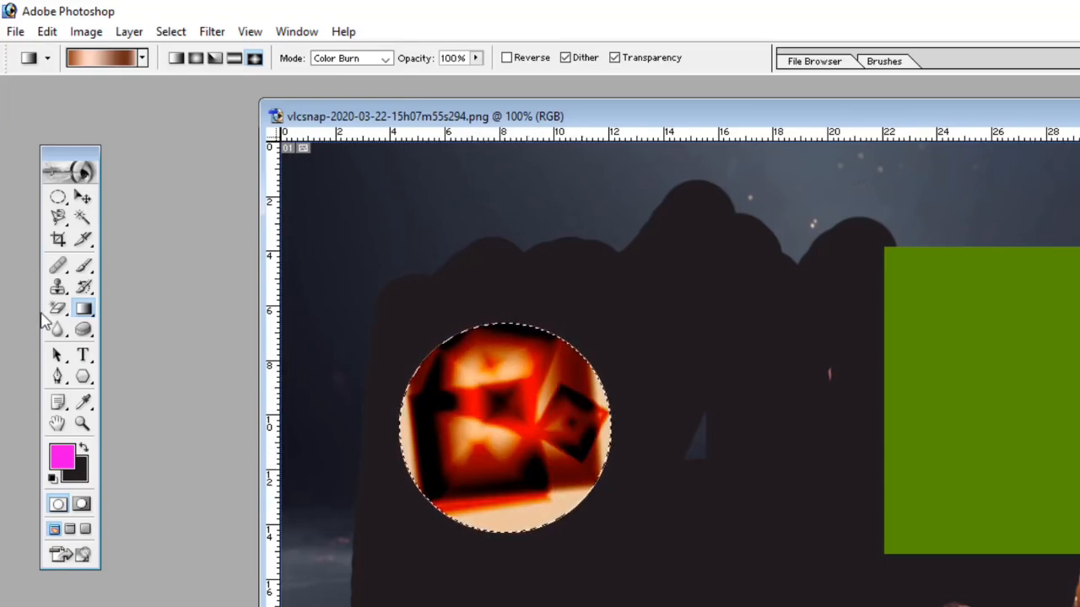
{"action": "left_click", "coordinate": [82, 310]}
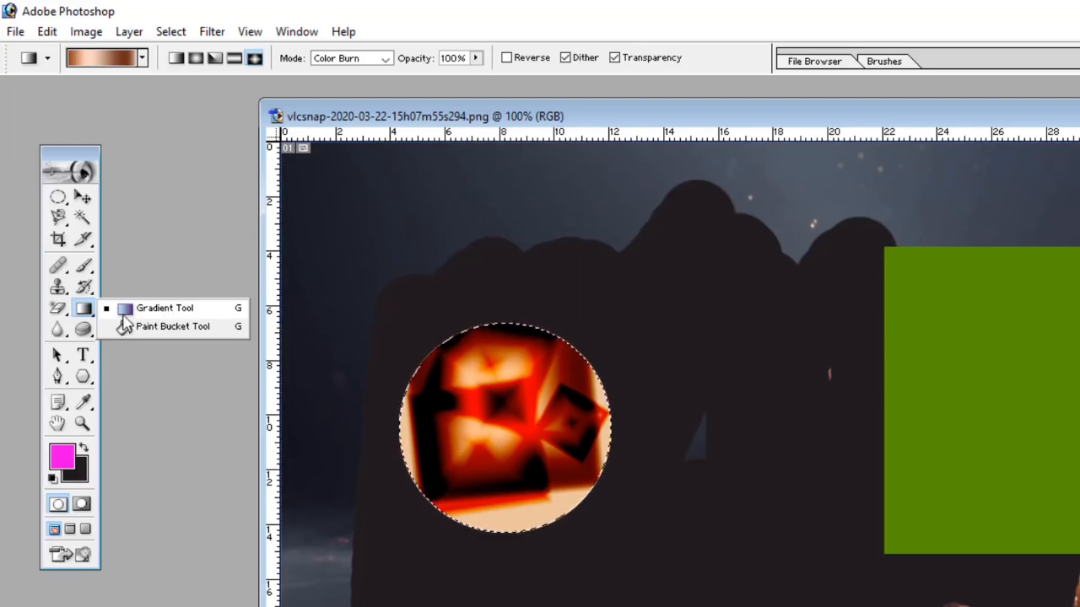
Choose the Blur tool and open girl.jpg from the desktop in Photoshop
{"action": "left_click", "coordinate": [58, 331]}
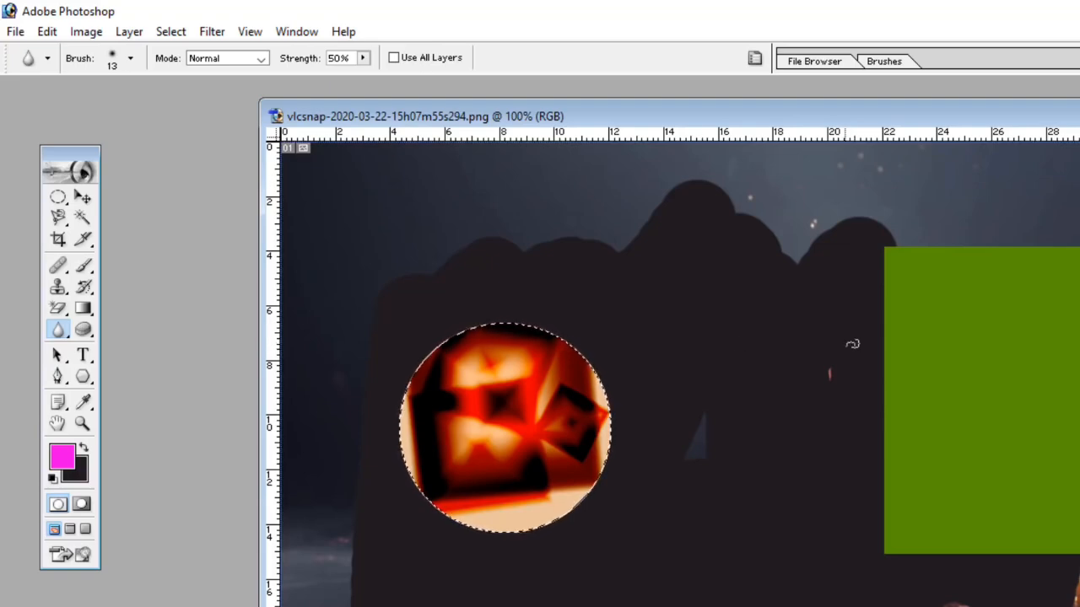
{"action": "left_click", "coordinate": [57, 330]}
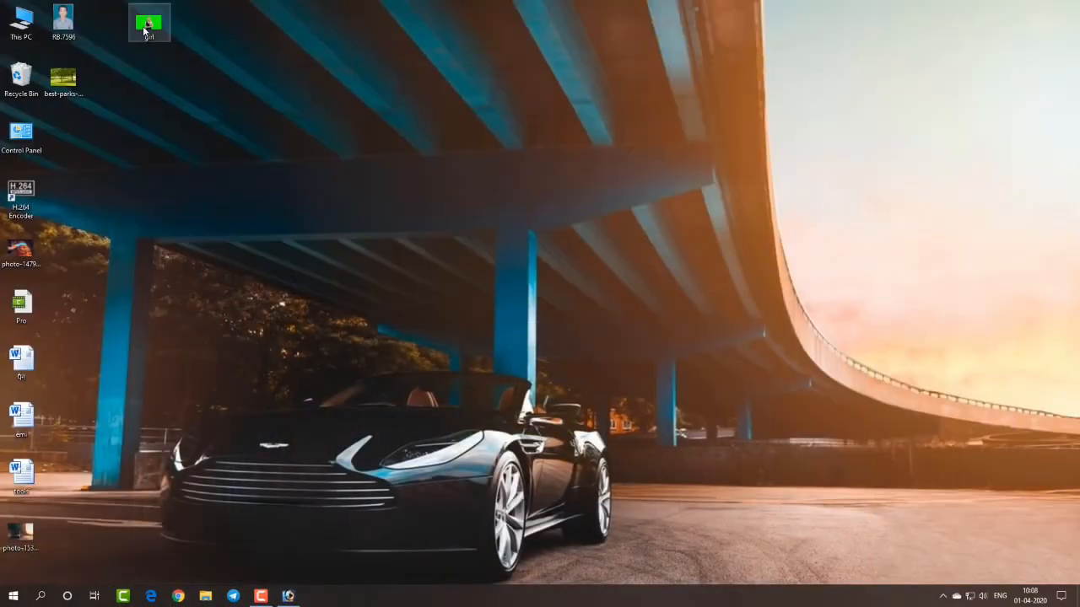
{"action": "left_click_drag", "start_coordinate": [147, 26], "coordinate": [295, 558]}
{"action": "left_click", "coordinate": [290, 600]}
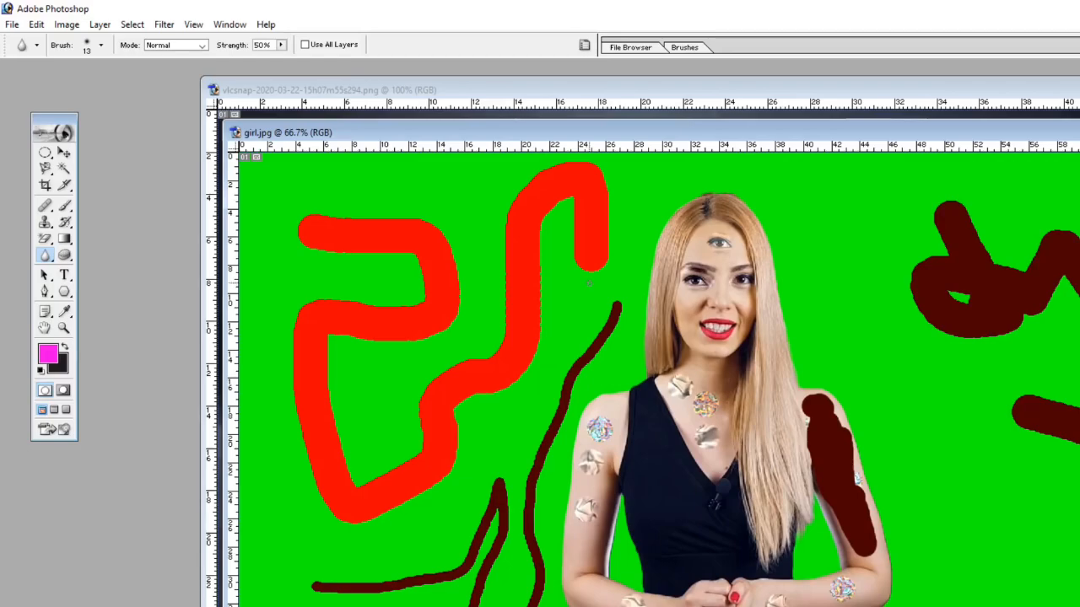
Enlarge the Blur brush and blur the extra eye on the woman's forehead
{"action": "key", "text": "bracketright"}
{"action": "key", "text": "bracketright"}
{"action": "key", "text": "bracketright"}
{"action": "key", "text": "bracketright"}
{"action": "key", "text": "bracketright"}
{"action": "key", "text": "bracketright"}
{"action": "key", "text": "bracketright"}
{"action": "key", "text": "bracketright"}
{"action": "key", "text": "bracketright"}
{"action": "mouse_move", "coordinate": [717, 245]}
{"action": "left_mouse_down"}
{"action": "mouse_move", "coordinate": [736, 250]}
{"action": "mouse_move", "coordinate": [716, 249]}
{"action": "mouse_move", "coordinate": [732, 245]}
{"action": "mouse_move", "coordinate": [722, 238]}
{"action": "mouse_move", "coordinate": [736, 243]}
{"action": "mouse_move", "coordinate": [705, 245]}
{"action": "left_mouse_up"}
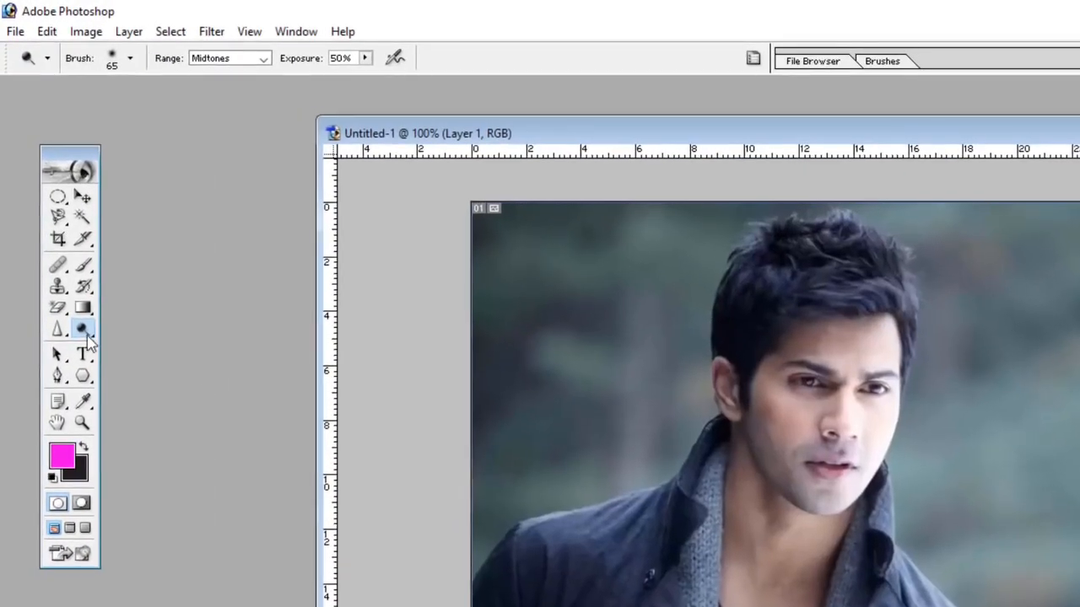
Choose the Dodge tool and enlarge its brush to 150 px
{"action": "left_click", "coordinate": [88, 335]}
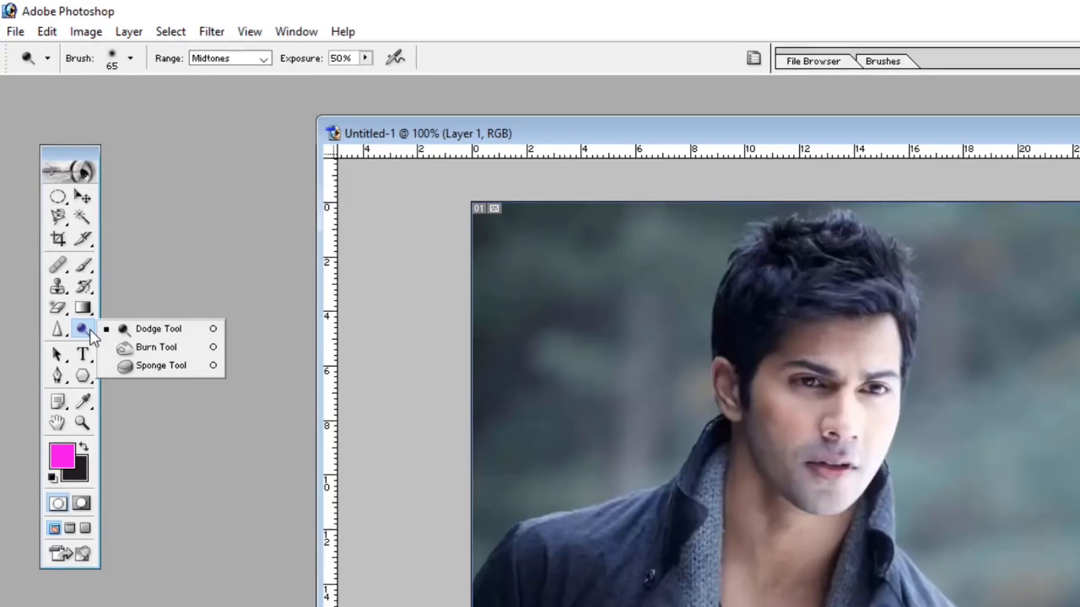
{"action": "left_click", "coordinate": [82, 333]}
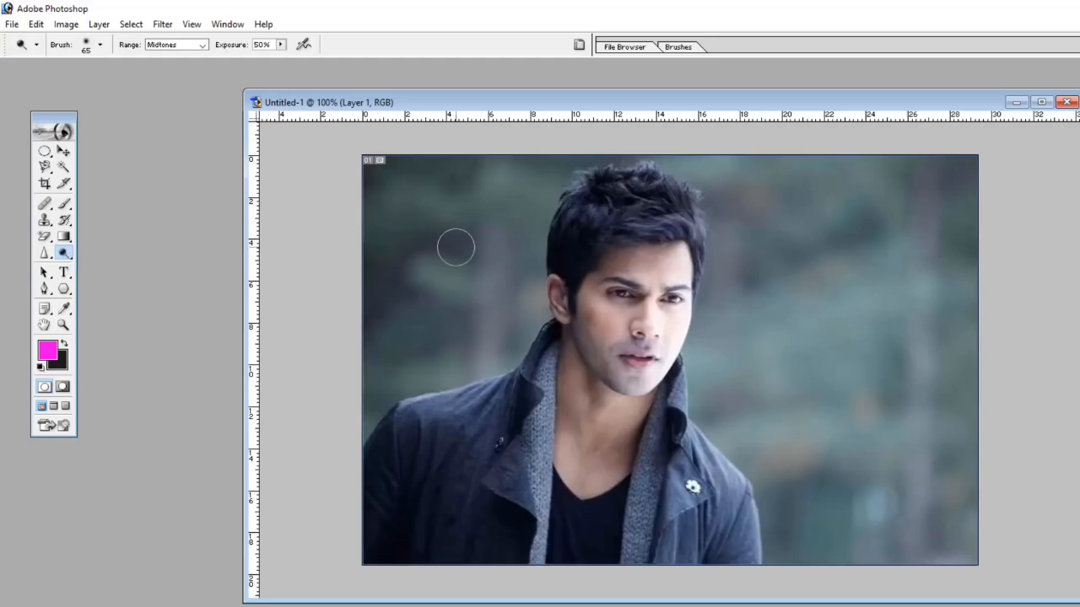
{"action": "key", "text": "bracketright"}
{"action": "key", "text": "bracketright"}
{"action": "key", "text": "bracketright"}
{"action": "key", "text": "bracketright"}
{"action": "key", "text": "bracketright"}
{"action": "key", "text": "bracketright"}
{"action": "key", "text": "bracketright"}
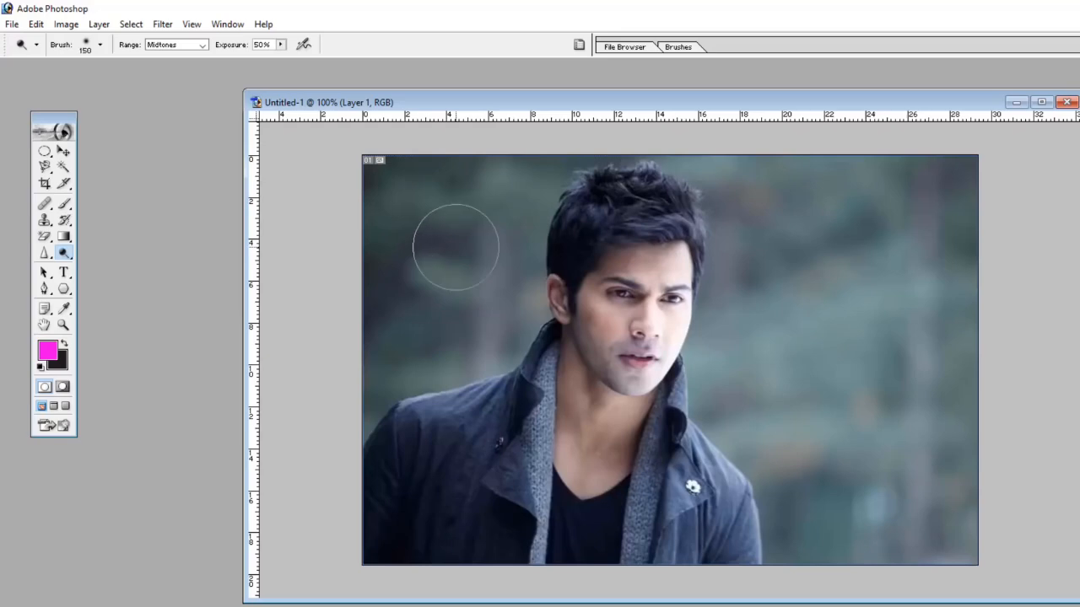
Reduce the Dodge brush to 60 px and lighten the background to the left of the man
{"action": "key", "text": "bracketleft"}
{"action": "key", "text": "bracketleft"}
{"action": "key", "text": "bracketleft"}
{"action": "key", "text": "bracketleft"}
{"action": "key", "text": "bracketleft"}
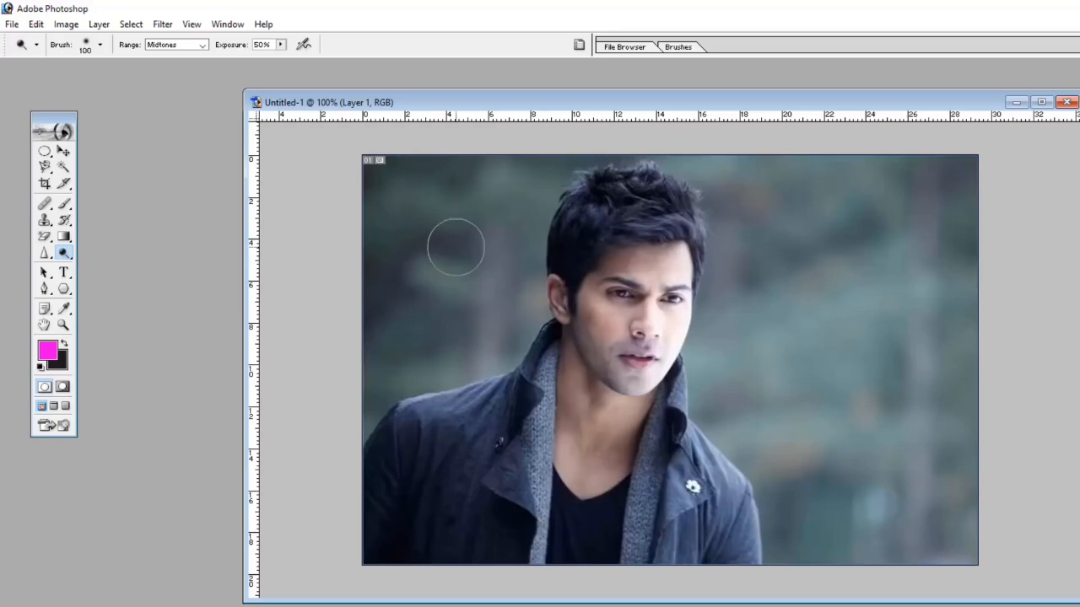
{"action": "key", "text": "bracketleft"}
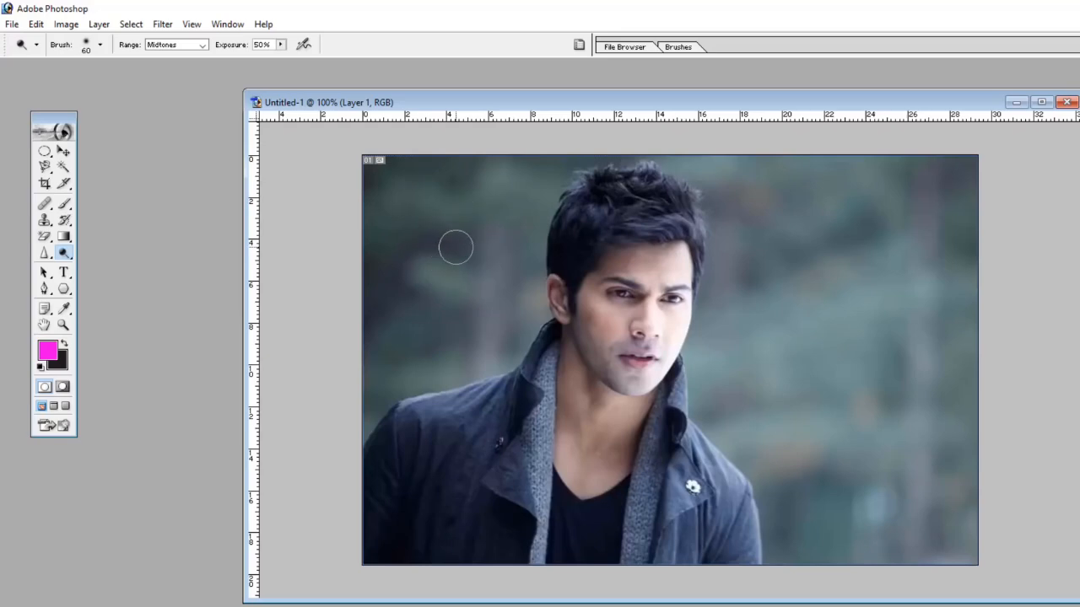
{"action": "mouse_move", "coordinate": [447, 244]}
{"action": "left_mouse_down"}
{"action": "mouse_move", "coordinate": [423, 253]}
{"action": "mouse_move", "coordinate": [451, 244]}
{"action": "mouse_move", "coordinate": [459, 260]}
{"action": "mouse_move", "coordinate": [447, 234]}
{"action": "mouse_move", "coordinate": [449, 163]}
{"action": "mouse_move", "coordinate": [417, 219]}
{"action": "mouse_move", "coordinate": [394, 225]}
{"action": "mouse_move", "coordinate": [376, 164]}
{"action": "mouse_move", "coordinate": [385, 284]}
{"action": "mouse_move", "coordinate": [428, 275]}
{"action": "mouse_move", "coordinate": [399, 265]}
{"action": "mouse_move", "coordinate": [365, 315]}
{"action": "mouse_move", "coordinate": [437, 272]}
{"action": "mouse_move", "coordinate": [382, 337]}
{"action": "mouse_move", "coordinate": [516, 210]}
{"action": "mouse_move", "coordinate": [445, 271]}
{"action": "mouse_move", "coordinate": [524, 169]}
{"action": "mouse_move", "coordinate": [369, 264]}
{"action": "mouse_move", "coordinate": [423, 256]}
{"action": "mouse_move", "coordinate": [456, 208]}
{"action": "left_mouse_up"}
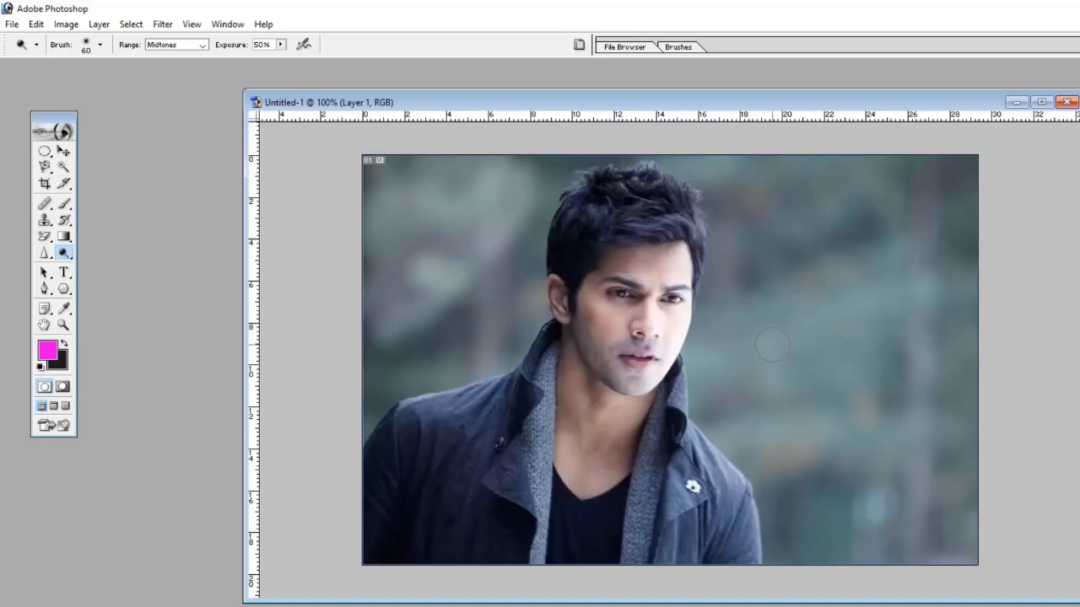
Darken the background to the right of the man with the 70 px Burn tool, and switch back to the Dodge tool
{"action": "left_click", "coordinate": [64, 253]}
{"action": "left_click", "coordinate": [120, 267]}
{"action": "mouse_move", "coordinate": [773, 341]}
{"action": "left_mouse_down"}
{"action": "mouse_move", "coordinate": [782, 367]}
{"action": "mouse_move", "coordinate": [841, 285]}
{"action": "mouse_move", "coordinate": [798, 380]}
{"action": "mouse_move", "coordinate": [832, 341]}
{"action": "mouse_move", "coordinate": [773, 306]}
{"action": "mouse_move", "coordinate": [744, 379]}
{"action": "mouse_move", "coordinate": [727, 292]}
{"action": "mouse_move", "coordinate": [730, 383]}
{"action": "mouse_move", "coordinate": [791, 432]}
{"action": "mouse_move", "coordinate": [902, 346]}
{"action": "mouse_move", "coordinate": [753, 399]}
{"action": "mouse_move", "coordinate": [750, 419]}
{"action": "mouse_move", "coordinate": [890, 309]}
{"action": "mouse_move", "coordinate": [916, 353]}
{"action": "mouse_move", "coordinate": [925, 295]}
{"action": "mouse_move", "coordinate": [778, 392]}
{"action": "mouse_move", "coordinate": [837, 438]}
{"action": "mouse_move", "coordinate": [771, 416]}
{"action": "mouse_move", "coordinate": [768, 427]}
{"action": "mouse_move", "coordinate": [854, 454]}
{"action": "mouse_move", "coordinate": [886, 307]}
{"action": "mouse_move", "coordinate": [822, 329]}
{"action": "left_mouse_up"}
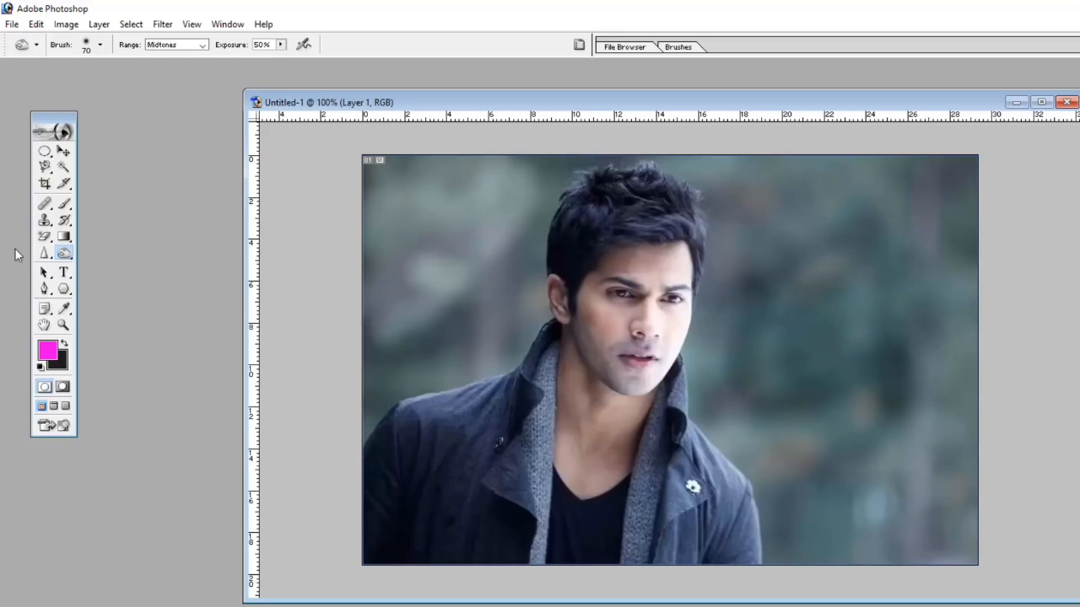
{"action": "left_click_drag", "start_coordinate": [64, 255], "coordinate": [97, 268]}
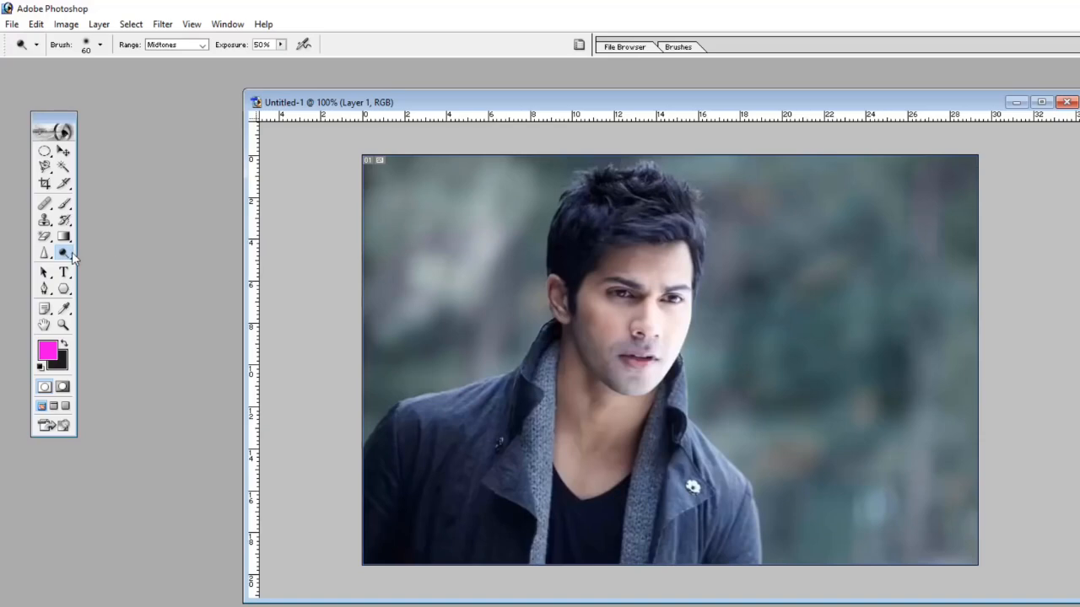
Darken part of the background to the left of the man with the 70 px Burn tool
{"action": "left_click_drag", "start_coordinate": [72, 257], "coordinate": [117, 273]}
{"action": "mouse_move", "coordinate": [455, 241]}
{"action": "left_mouse_down"}
{"action": "mouse_move", "coordinate": [500, 194]}
{"action": "mouse_move", "coordinate": [447, 278]}
{"action": "mouse_move", "coordinate": [436, 234]}
{"action": "mouse_move", "coordinate": [420, 227]}
{"action": "left_mouse_up"}
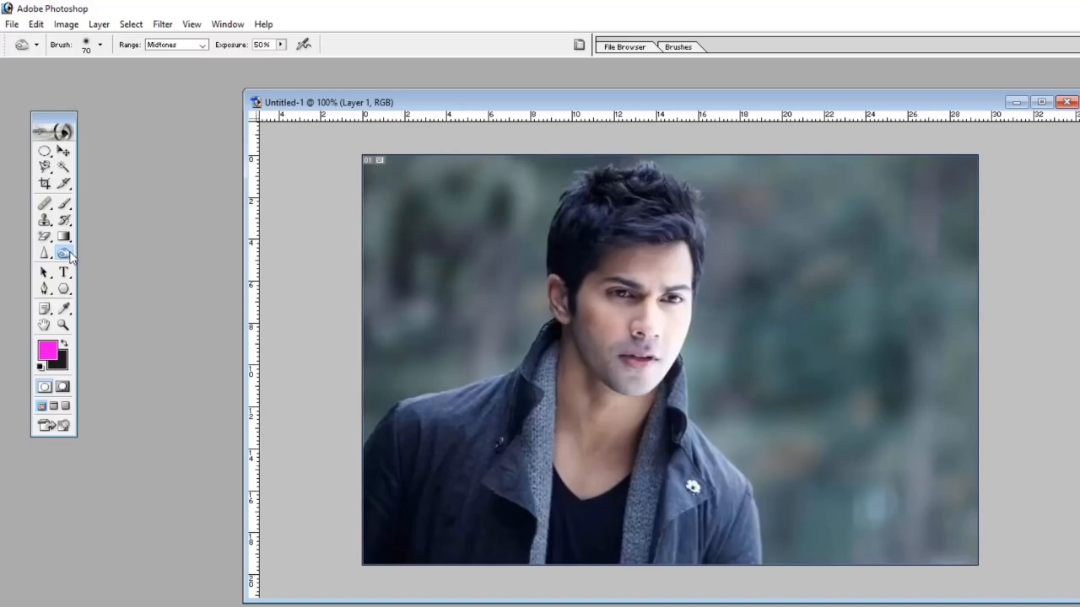
Choose the Direct Selection tool and sweep a selection across the man's photo
{"action": "left_click_drag", "start_coordinate": [44, 273], "coordinate": [46, 277]}
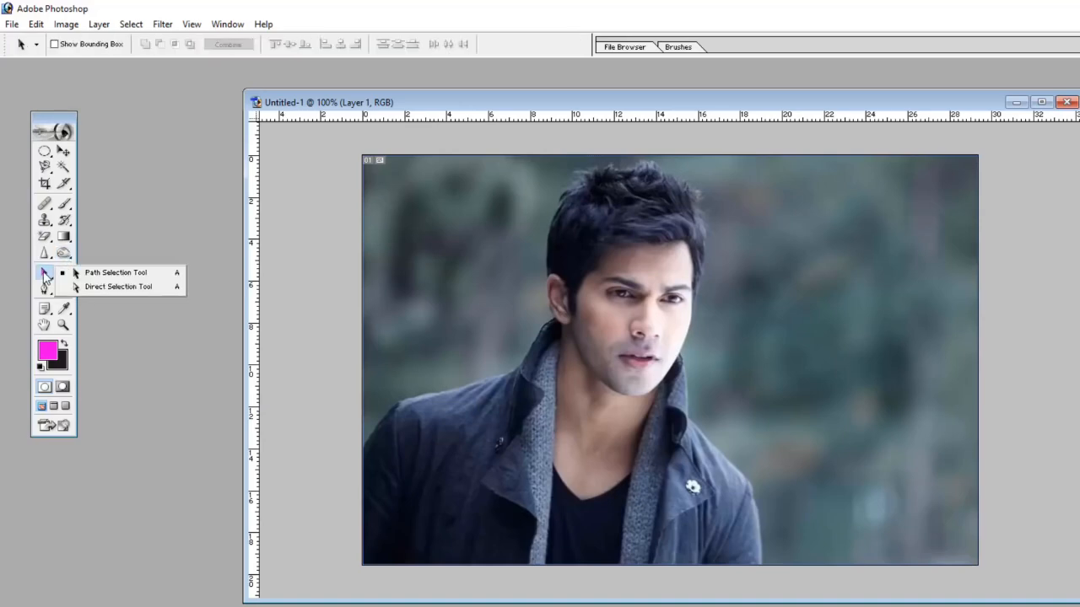
{"action": "left_click", "coordinate": [108, 287]}
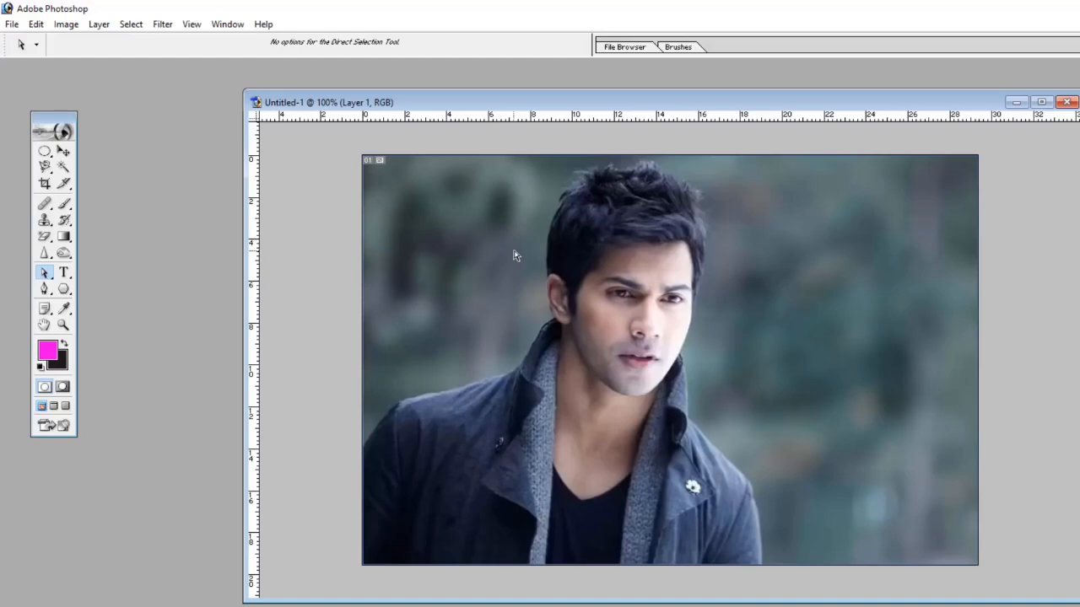
{"action": "left_click_drag", "start_coordinate": [455, 201], "coordinate": [918, 394]}
Choose the Horizontal Type tool and set its font to Bookman Old Style in the Bold style
{"action": "left_click", "coordinate": [64, 275]}
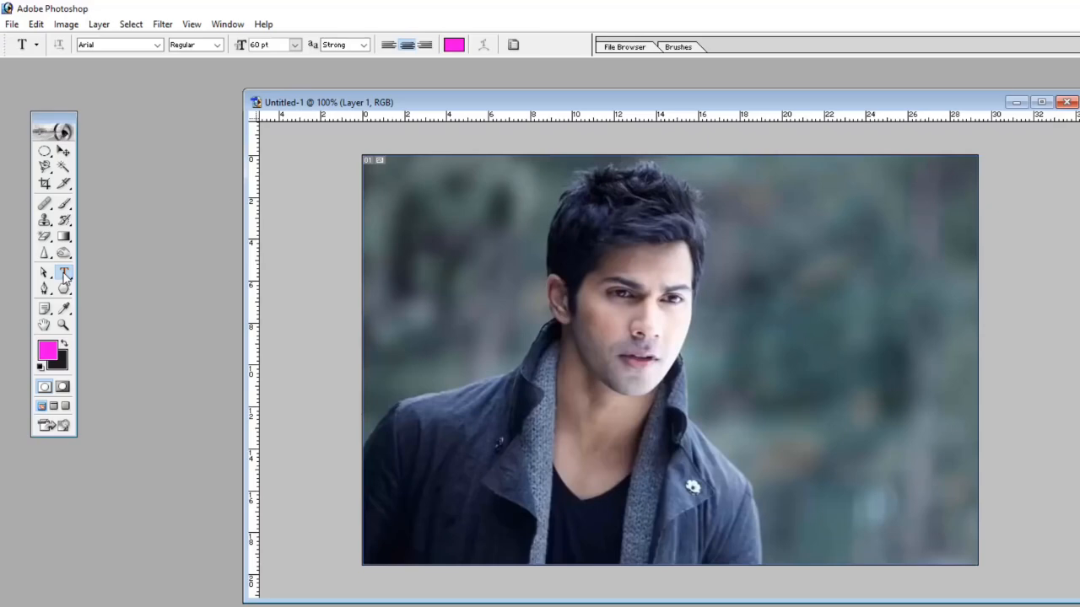
{"action": "left_click", "coordinate": [65, 276]}
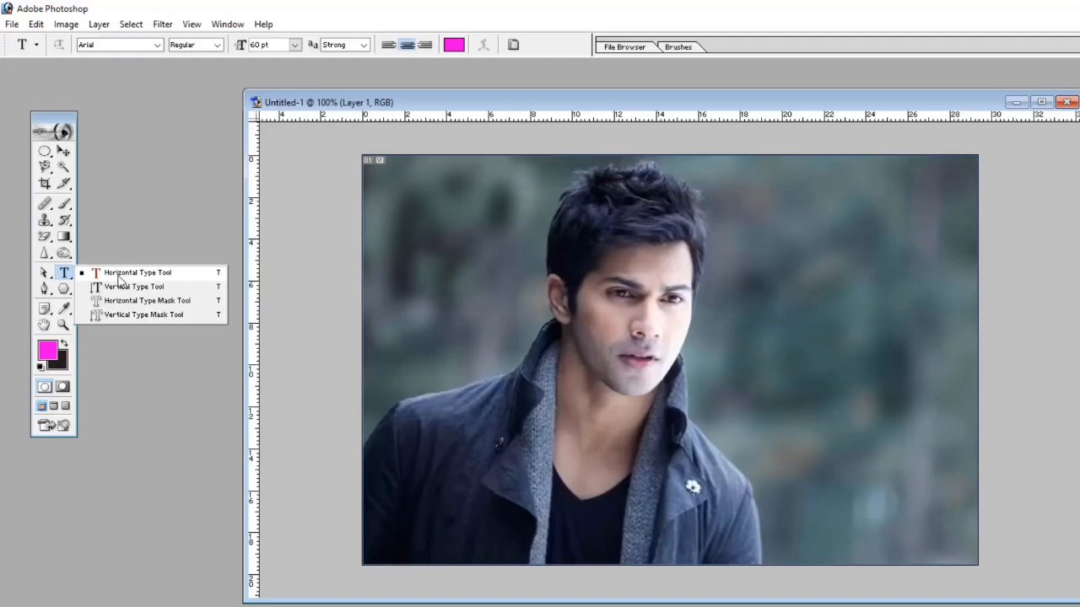
{"action": "left_click", "coordinate": [147, 277]}
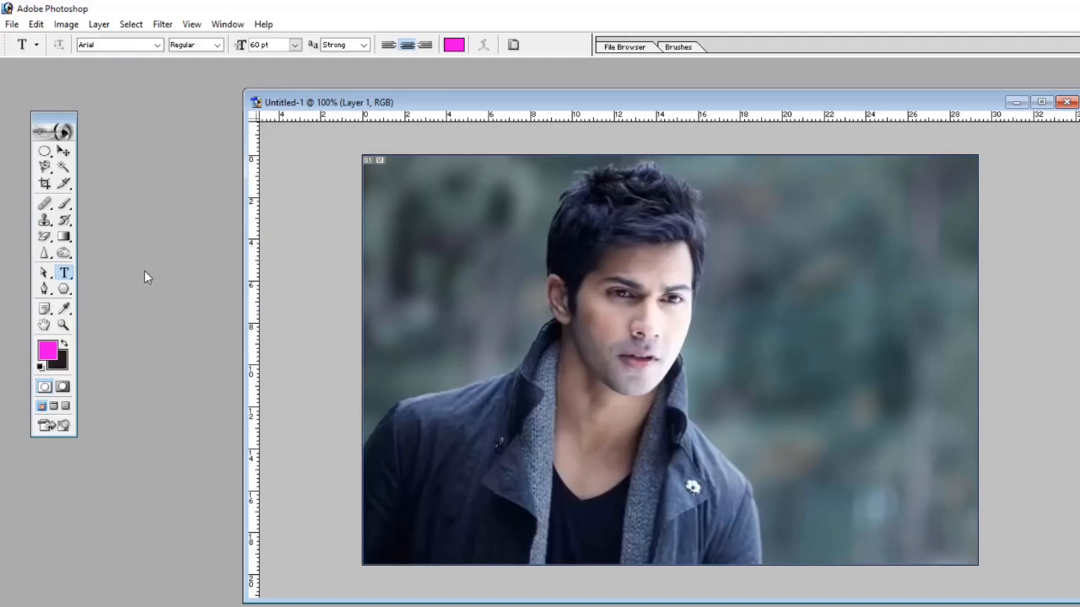
{"action": "left_click", "coordinate": [37, 46]}
{"action": "left_click", "coordinate": [36, 46]}
{"action": "left_click", "coordinate": [157, 45]}
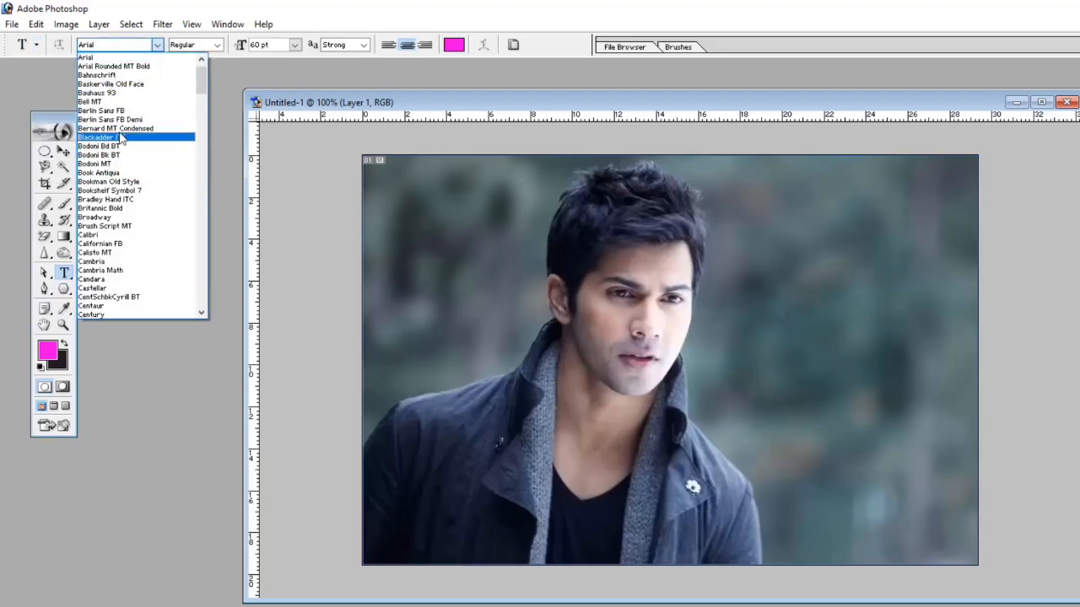
{"action": "left_click", "coordinate": [115, 182]}
{"action": "left_click", "coordinate": [217, 44]}
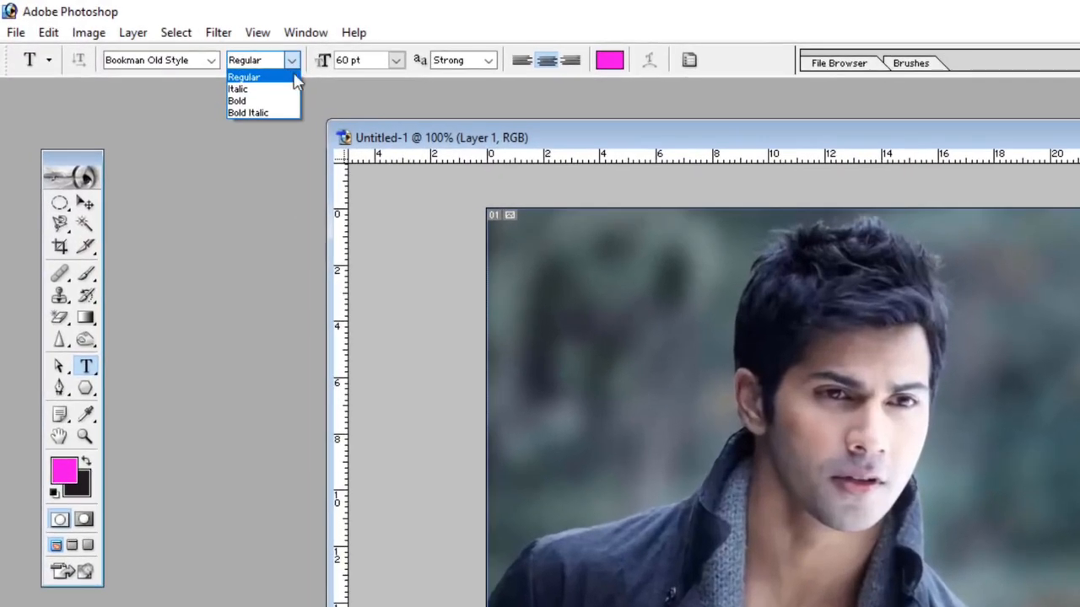
{"action": "left_click", "coordinate": [272, 100]}
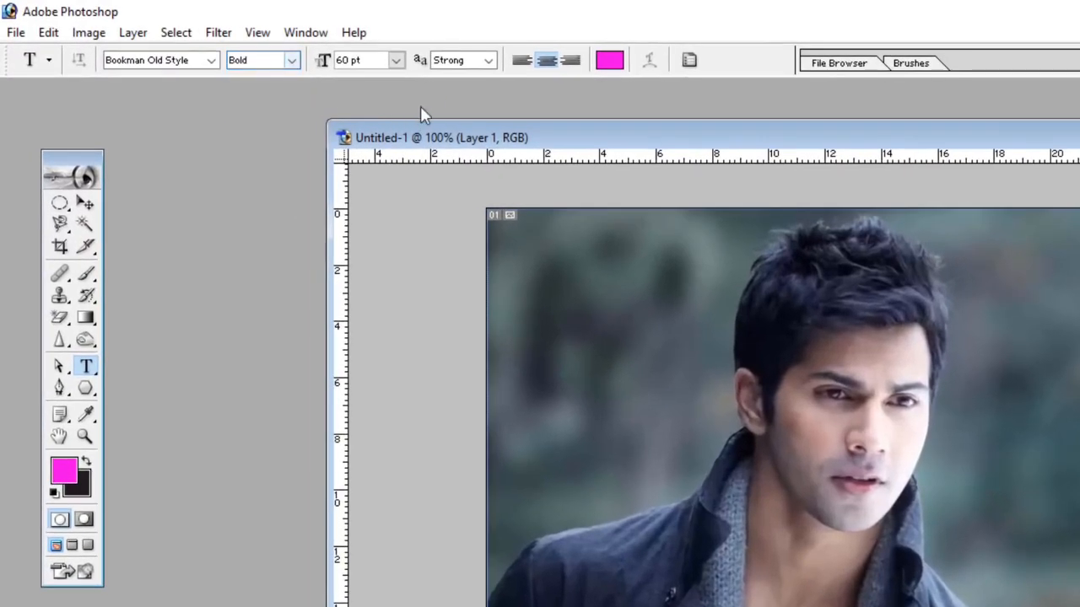
Set the font size to 100 pt and keep the anti-aliasing method on Strong
{"action": "left_click", "coordinate": [395, 59]}
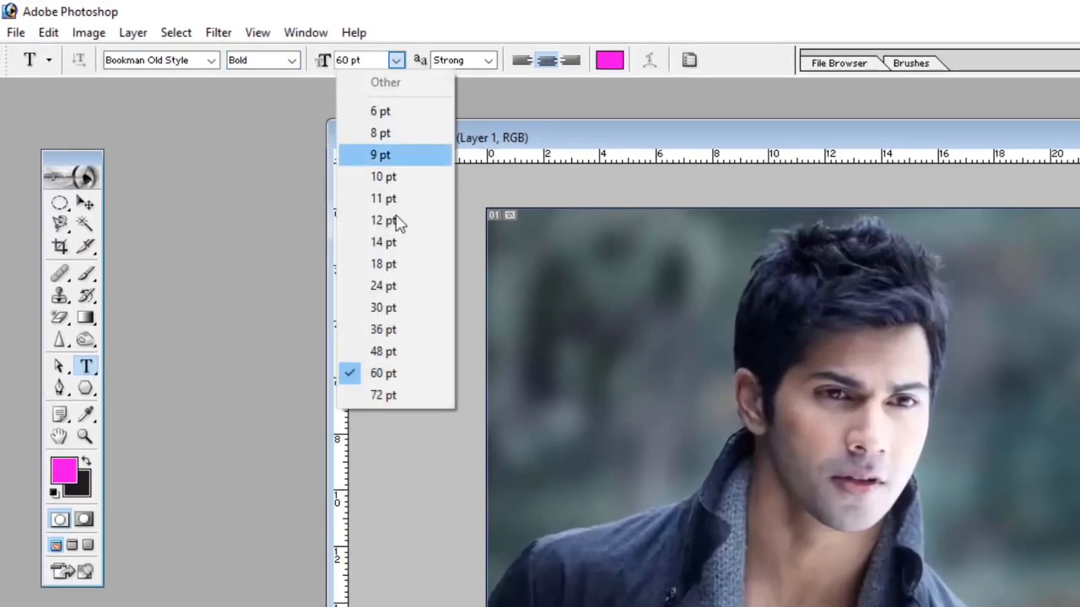
{"action": "left_click", "coordinate": [402, 396]}
{"action": "left_click", "coordinate": [337, 60]}
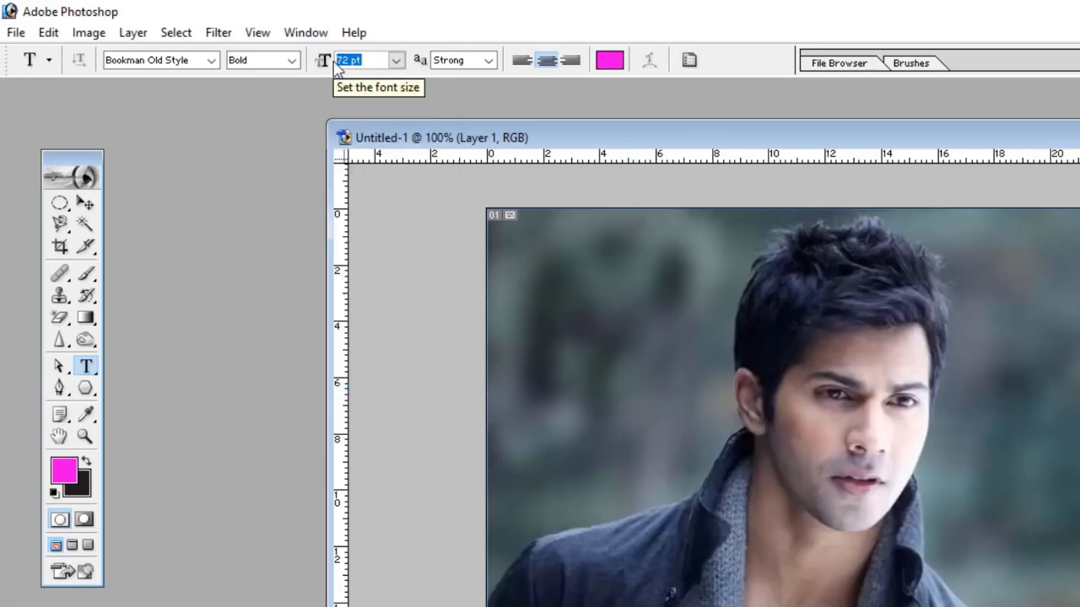
{"action": "key", "text": "BackSpace"}
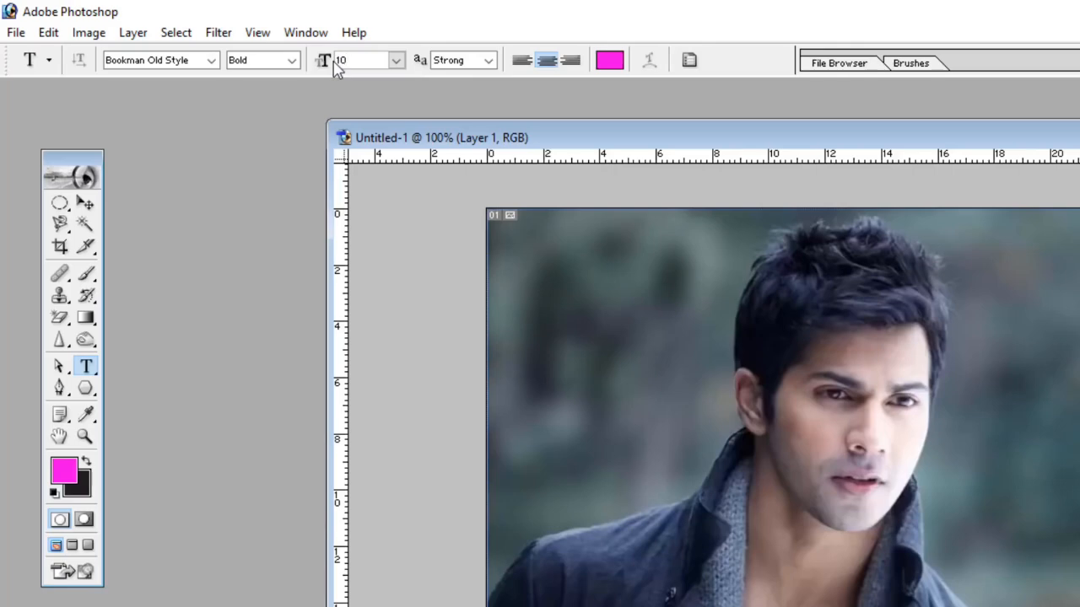
{"action": "left_click", "coordinate": [492, 63]}
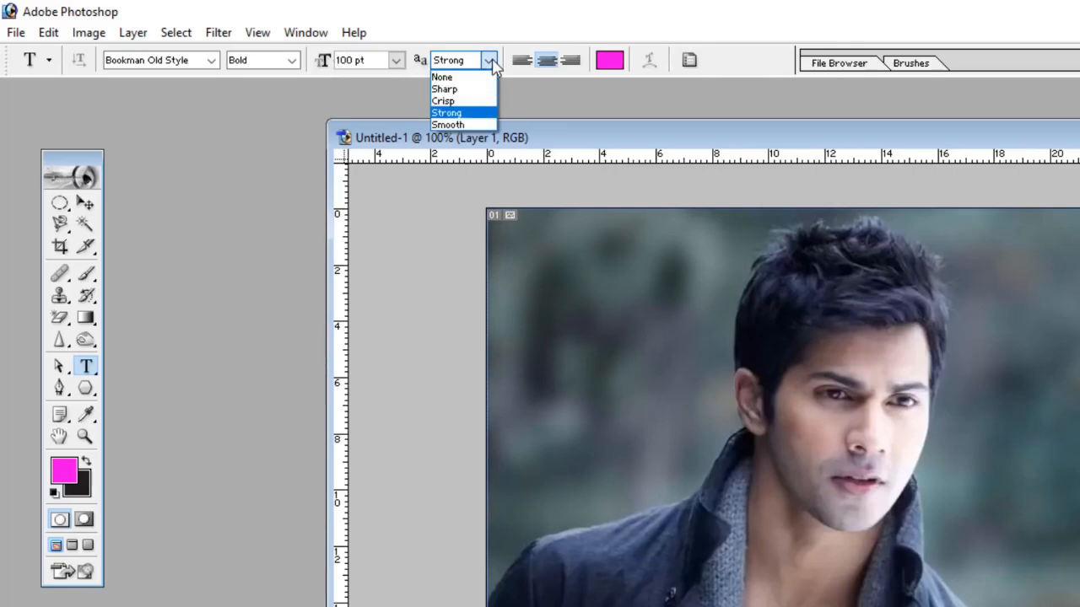
{"action": "left_click", "coordinate": [492, 63]}
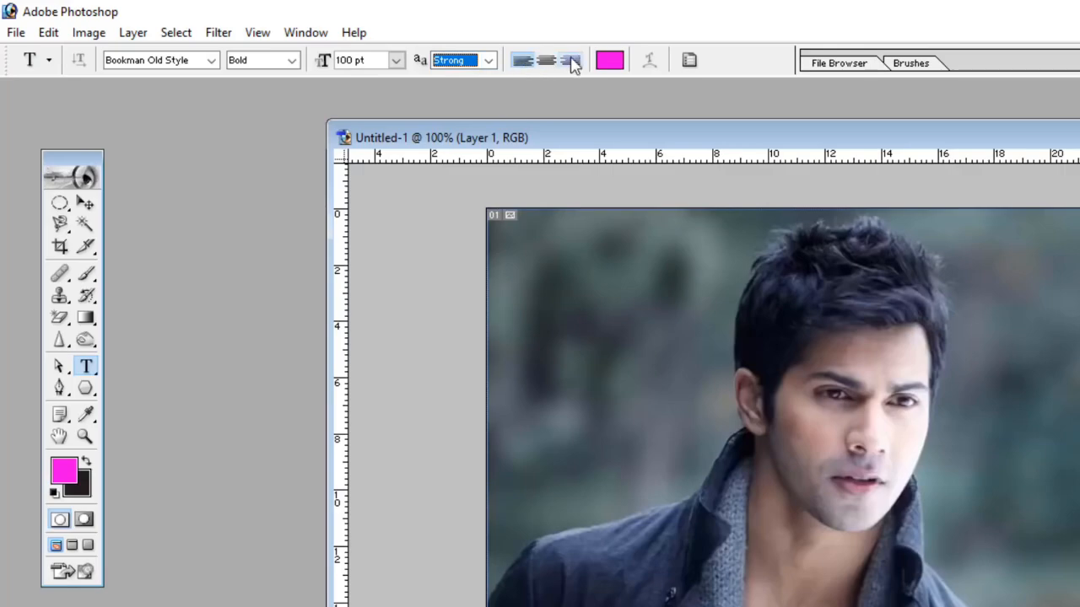
Set the text colour to dark purple 4C0144, and briefly view the detailed character settings
{"action": "left_click", "coordinate": [610, 63]}
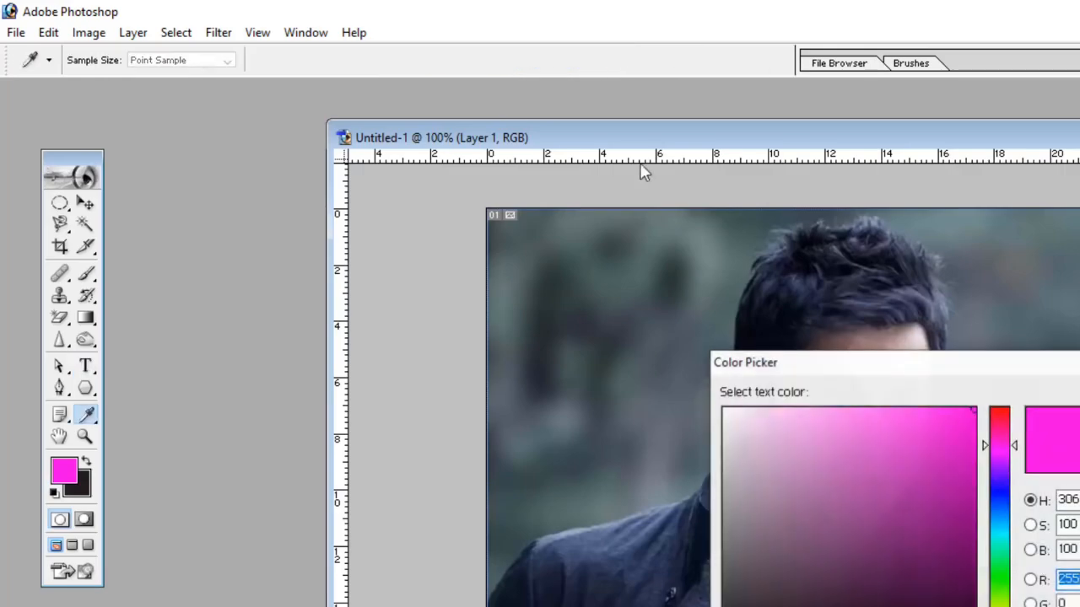
{"action": "left_click", "coordinate": [971, 585]}
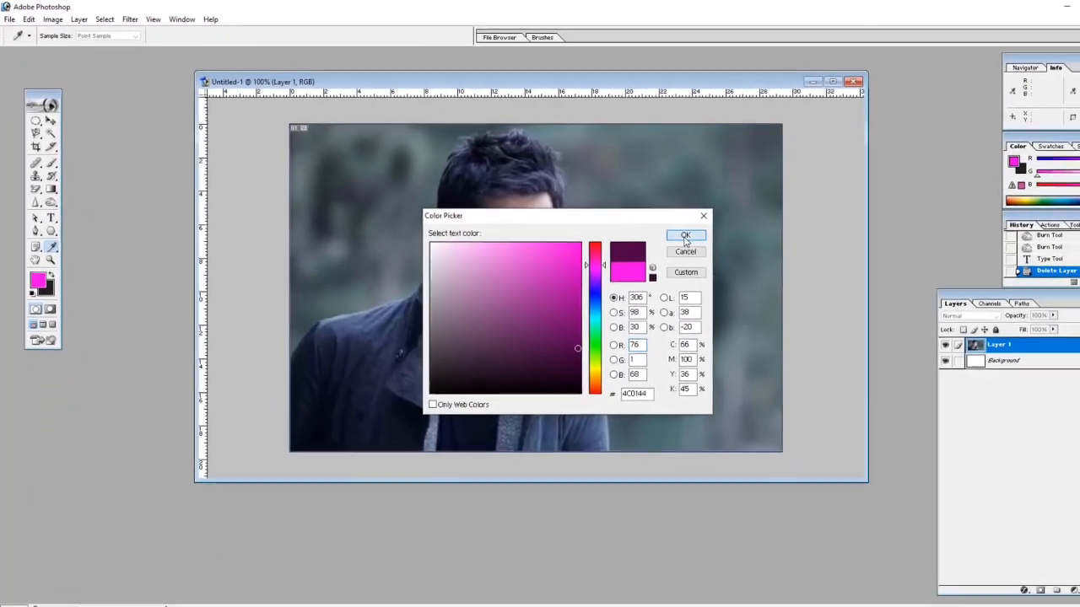
{"action": "left_click", "coordinate": [879, 301]}
{"action": "left_click", "coordinate": [407, 37]}
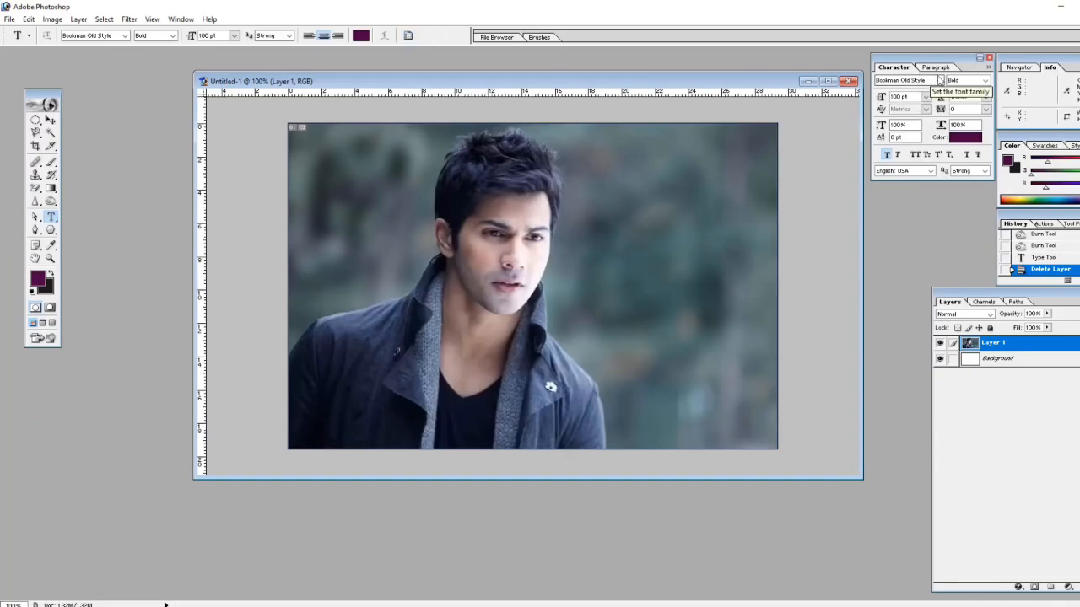
{"action": "left_click", "coordinate": [989, 60]}
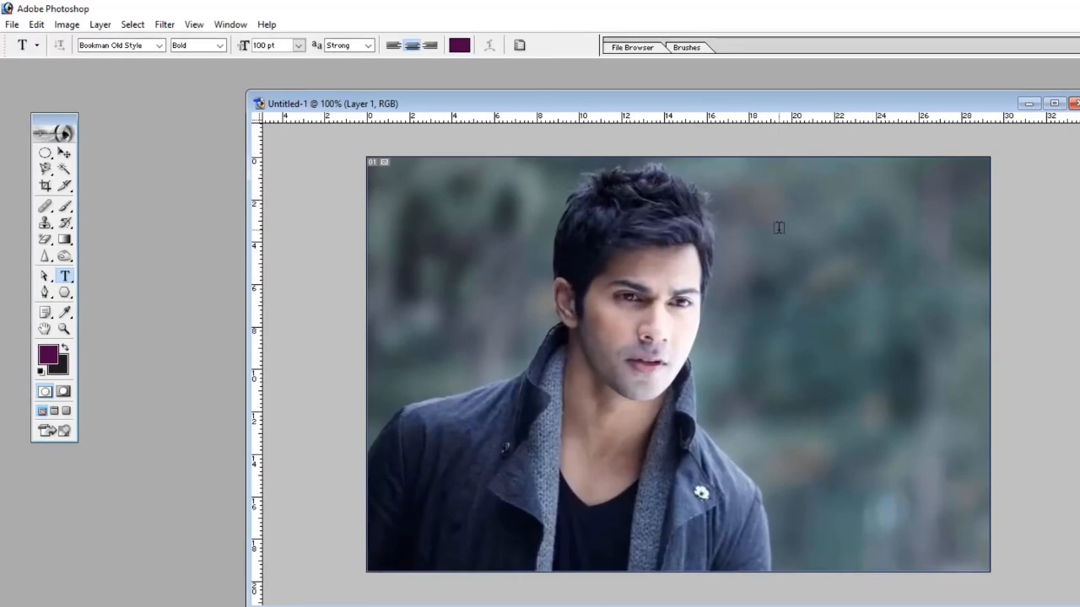
Add the text "Varun Dhawan" on the photo at eye level and reduce its font size to 52 pt
{"action": "left_click", "coordinate": [786, 282]}
{"action": "type", "text": "Varun Dhawan"}
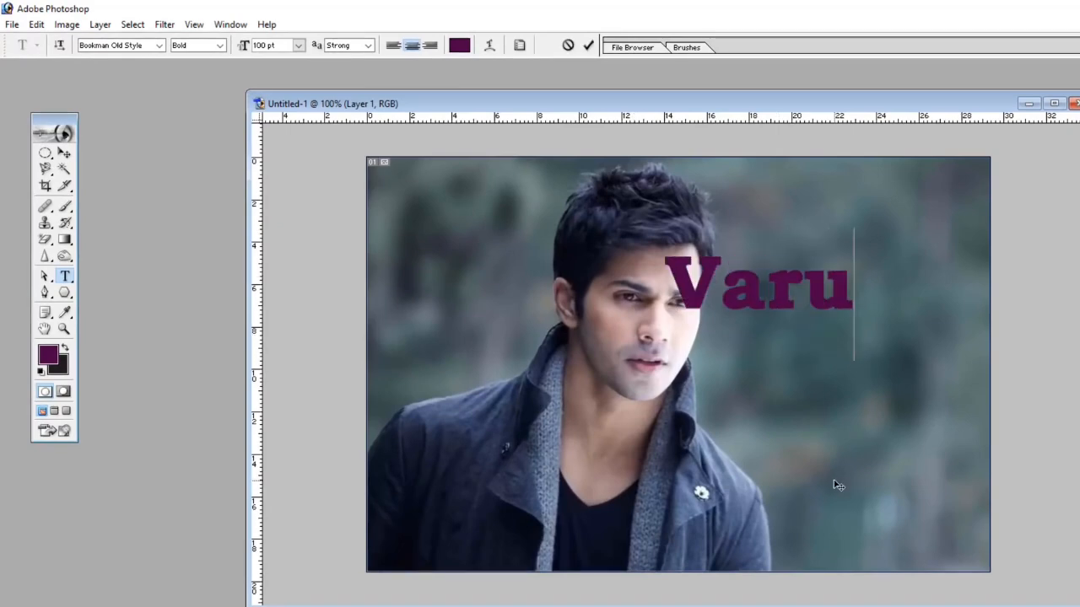
{"action": "key", "text": "ctrl+a"}
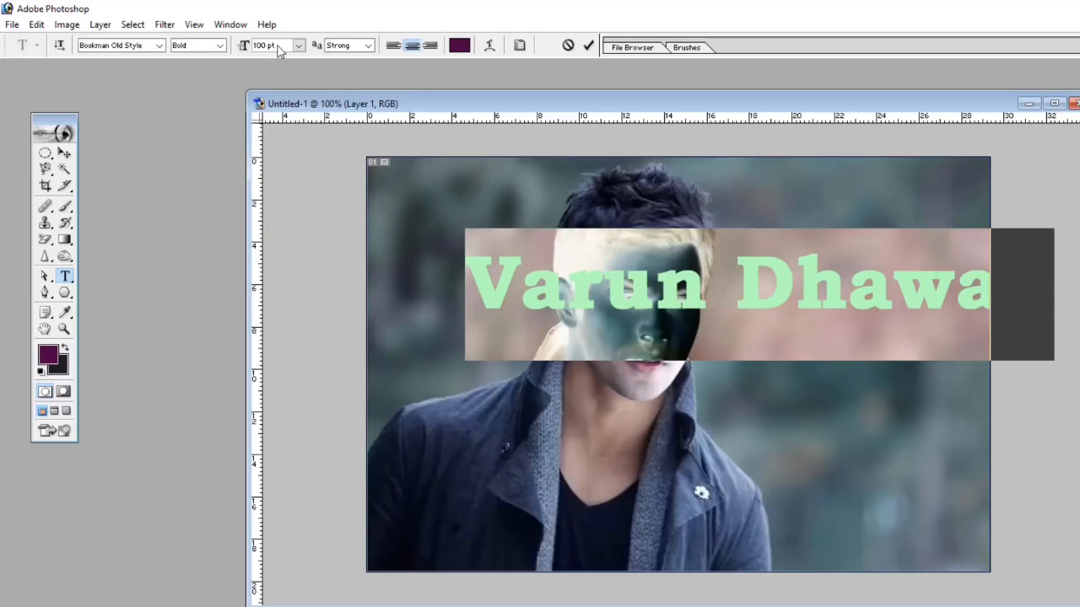
{"action": "key", "text": "Down"}
{"action": "key", "text": "Down"}
{"action": "key", "text": "Down"}
{"action": "key", "text": "Down"}
{"action": "key", "text": "Down"}
{"action": "key", "text": "Down"}
{"action": "key", "text": "Down"}
{"action": "key", "text": "Down"}
{"action": "key", "text": "Down"}
{"action": "key", "text": "Down"}
{"action": "key", "text": "Down"}
{"action": "key", "text": "Down"}
{"action": "key", "text": "Down"}
{"action": "key", "text": "Down"}
{"action": "key", "text": "Down"}
{"action": "key", "text": "Down"}
{"action": "key", "text": "Down"}
{"action": "key", "text": "Down"}
{"action": "key", "text": "Down"}
{"action": "key", "text": "Down"}
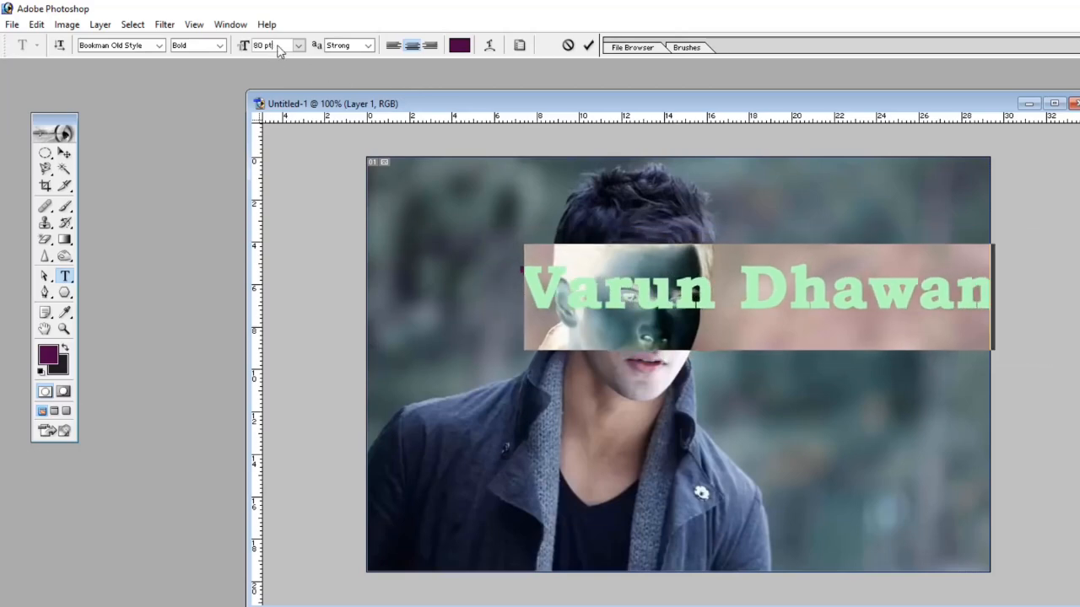
{"action": "key", "text": "Down"}
{"action": "key", "text": "Down"}
{"action": "key", "text": "Down"}
{"action": "key", "text": "Down"}
{"action": "key", "text": "Down"}
{"action": "key", "text": "Down"}
{"action": "key", "text": "Down"}
{"action": "key", "text": "Down"}
{"action": "key", "text": "Down"}
{"action": "key", "text": "Down"}
{"action": "key", "text": "Down"}
{"action": "key", "text": "Down"}
{"action": "key", "text": "Down"}
{"action": "key", "text": "Down"}
{"action": "key", "text": "Down"}
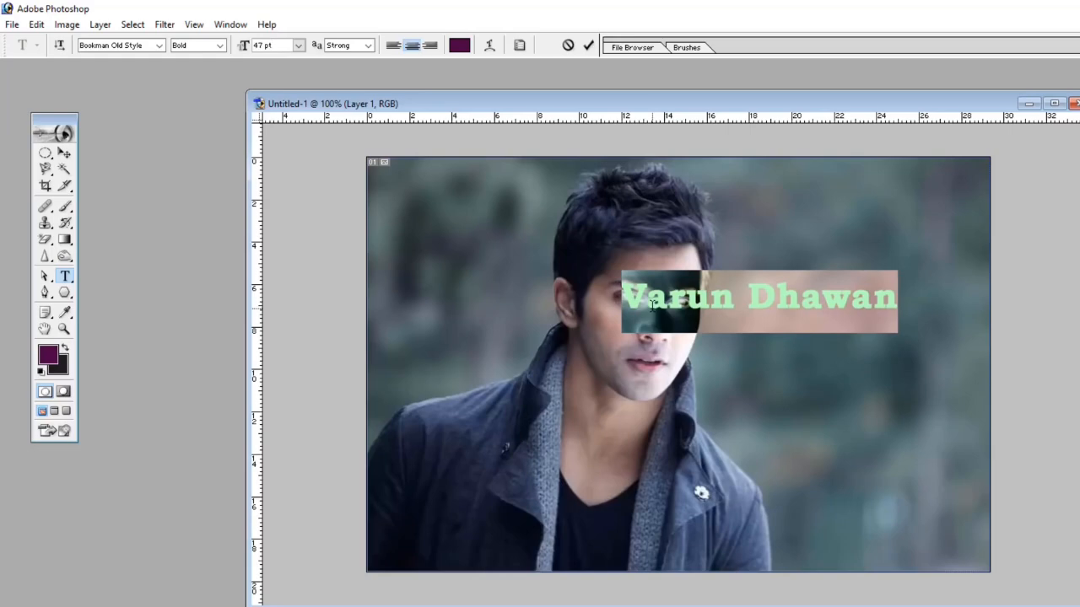
{"action": "key", "text": "ctrl+shift+period"}
{"action": "key", "text": "ctrl+shift+period"}
{"action": "key", "text": "ctrl+shift+period"}
{"action": "key", "text": "ctrl+shift+period"}
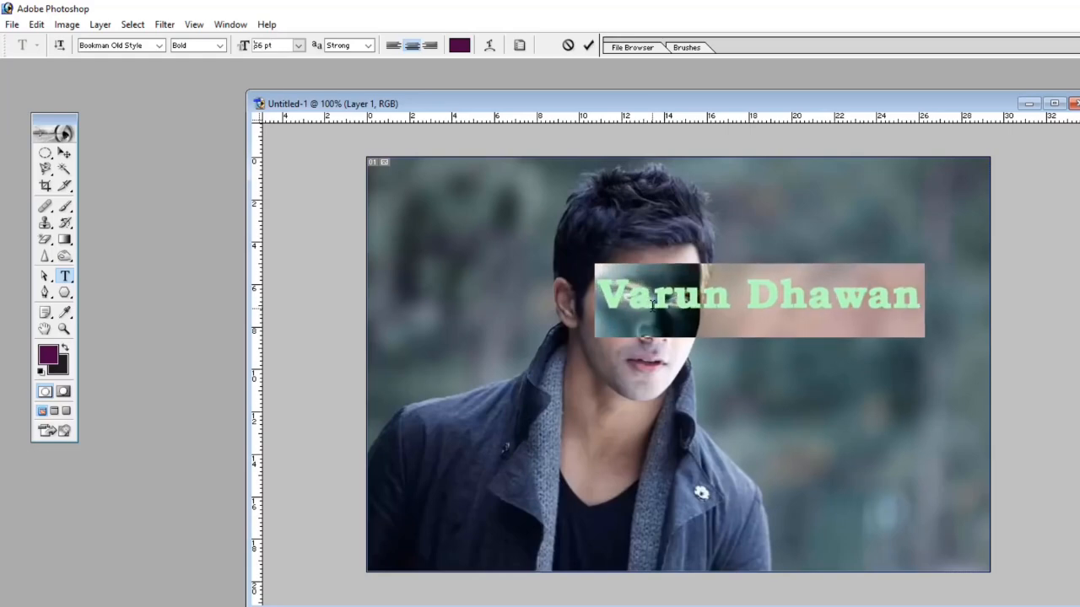
{"action": "key", "text": "Down"}
{"action": "key", "text": "Down"}
{"action": "key", "text": "Down"}
Break the text into two lines before "Dhawan" and move it onto the background to the right of the man's face
{"action": "left_click", "coordinate": [747, 294]}
{"action": "left_click_drag", "start_coordinate": [875, 461], "coordinate": [967, 508]}
{"action": "key", "text": "Return"}
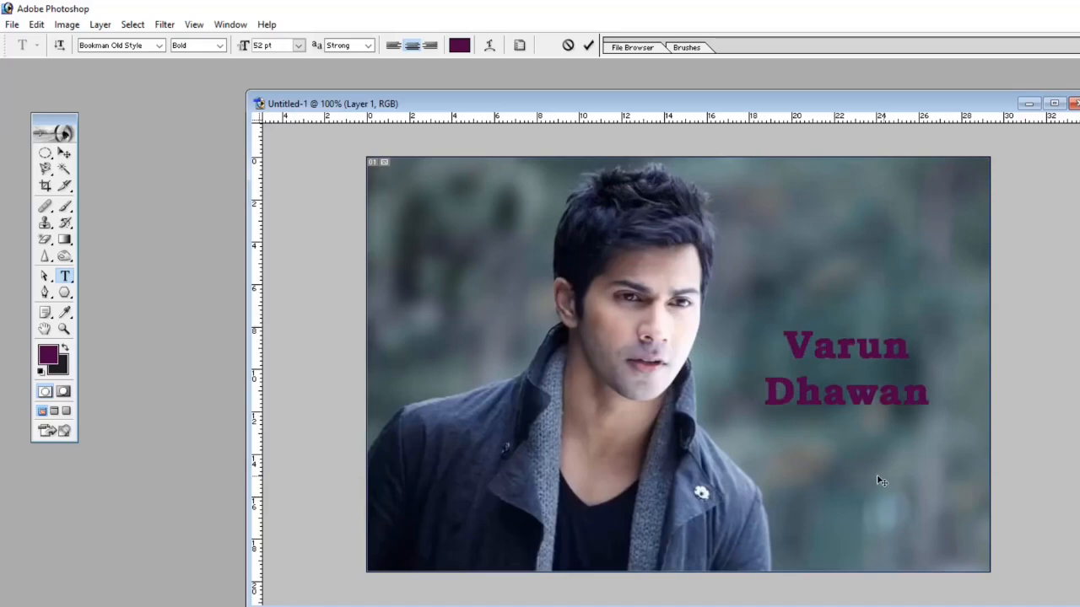
{"action": "left_click_drag", "start_coordinate": [880, 480], "coordinate": [869, 462]}
{"action": "left_click_drag", "start_coordinate": [781, 319], "coordinate": [1043, 435]}
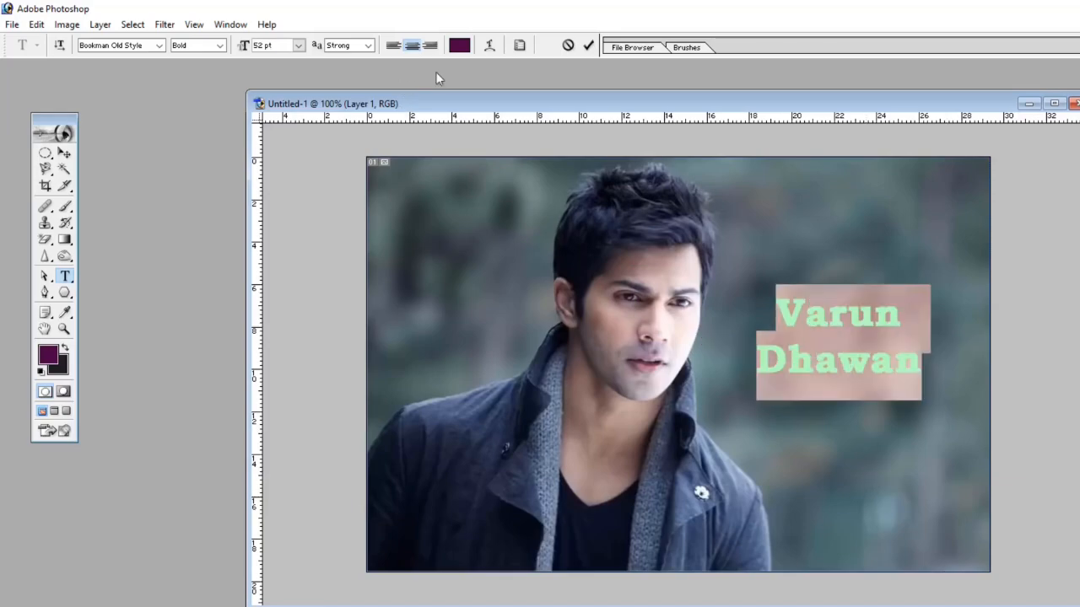
{"action": "left_click", "coordinate": [459, 46]}
{"action": "left_click_drag", "start_coordinate": [591, 337], "coordinate": [547, 307]}
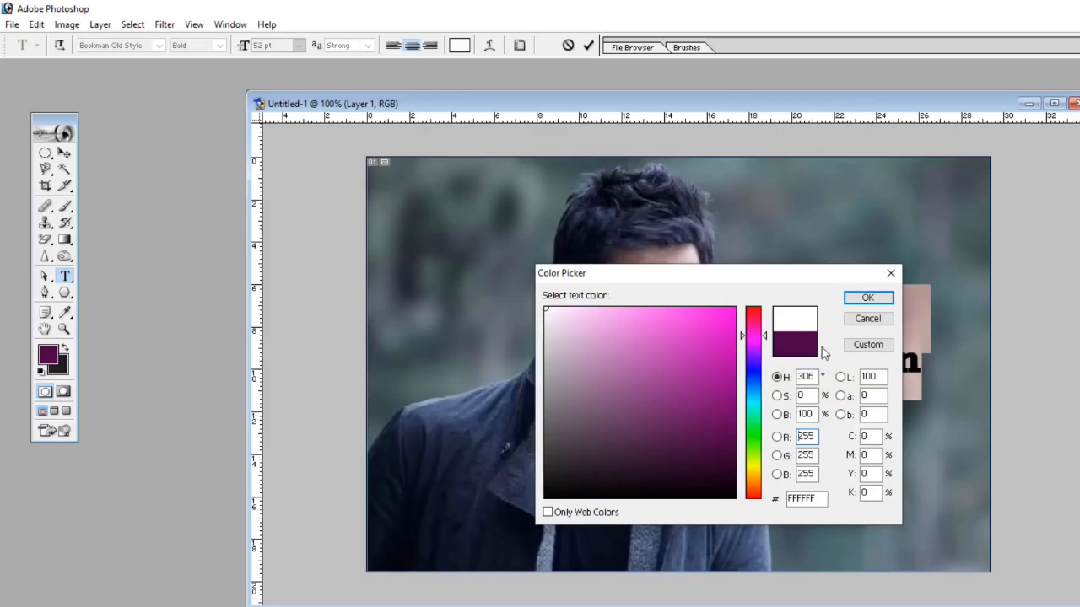
{"action": "left_click", "coordinate": [866, 345]}
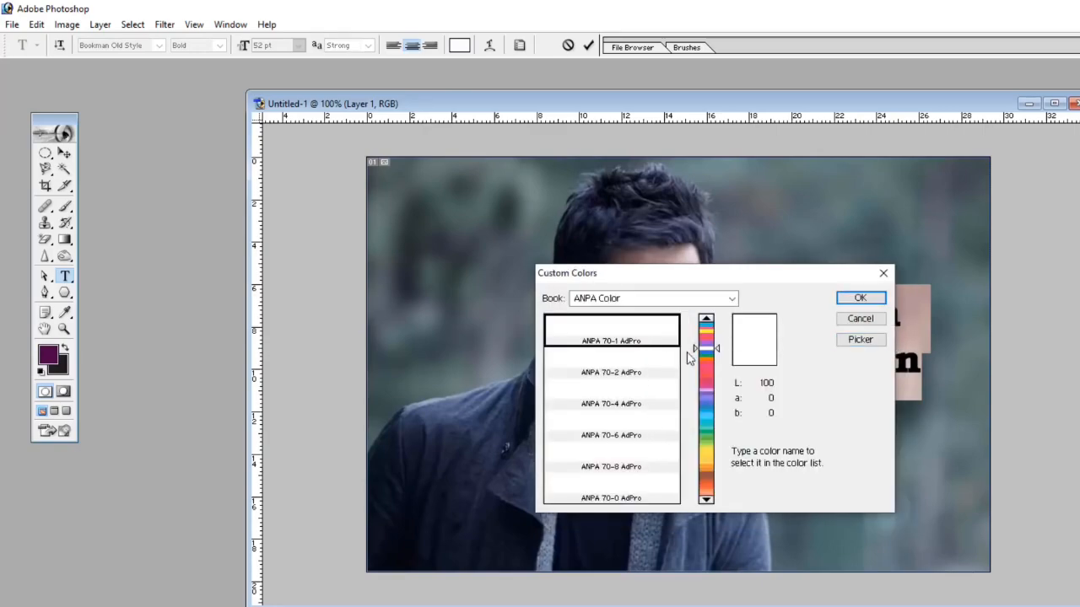
{"action": "left_click", "coordinate": [861, 321]}
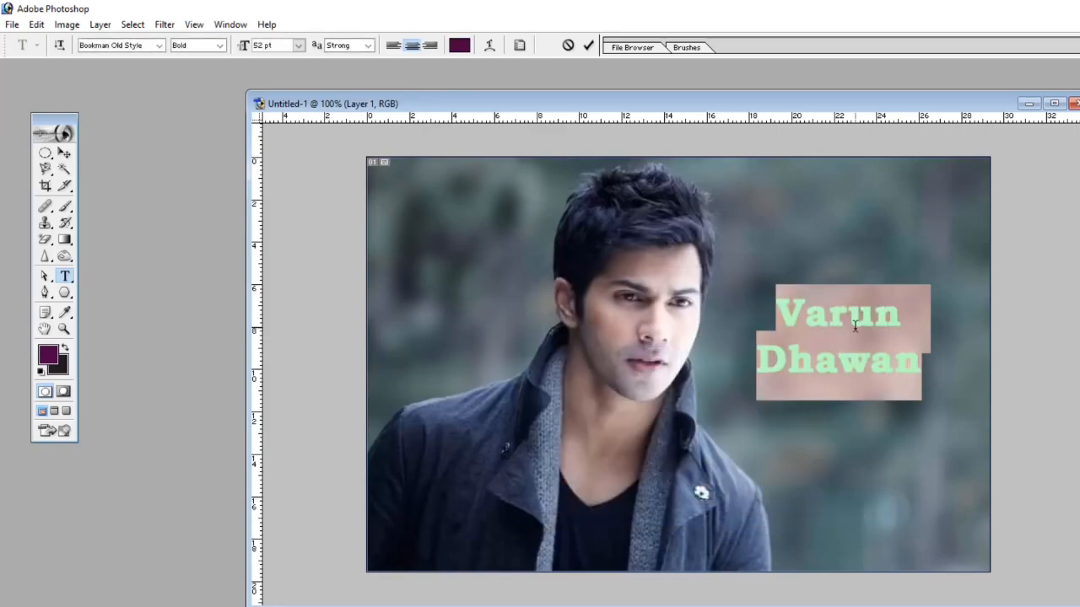
Commit the two-line text, recolour all of it white (FFFFFF) and commit the change
{"action": "left_click", "coordinate": [588, 45]}
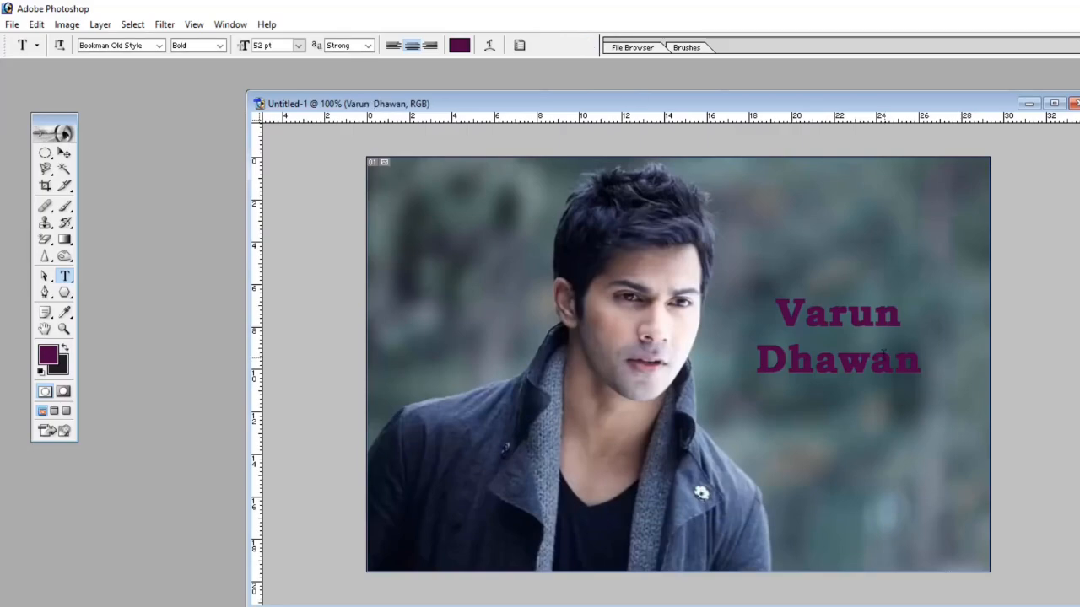
{"action": "left_click_drag", "start_coordinate": [773, 309], "coordinate": [978, 389]}
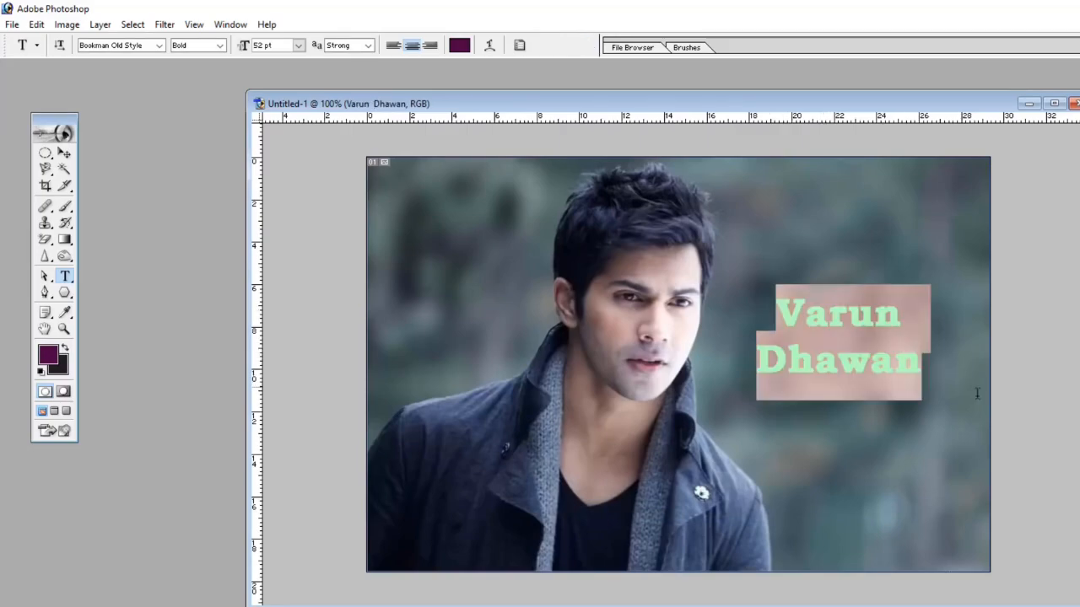
{"action": "left_click", "coordinate": [459, 45]}
{"action": "left_click", "coordinate": [546, 309]}
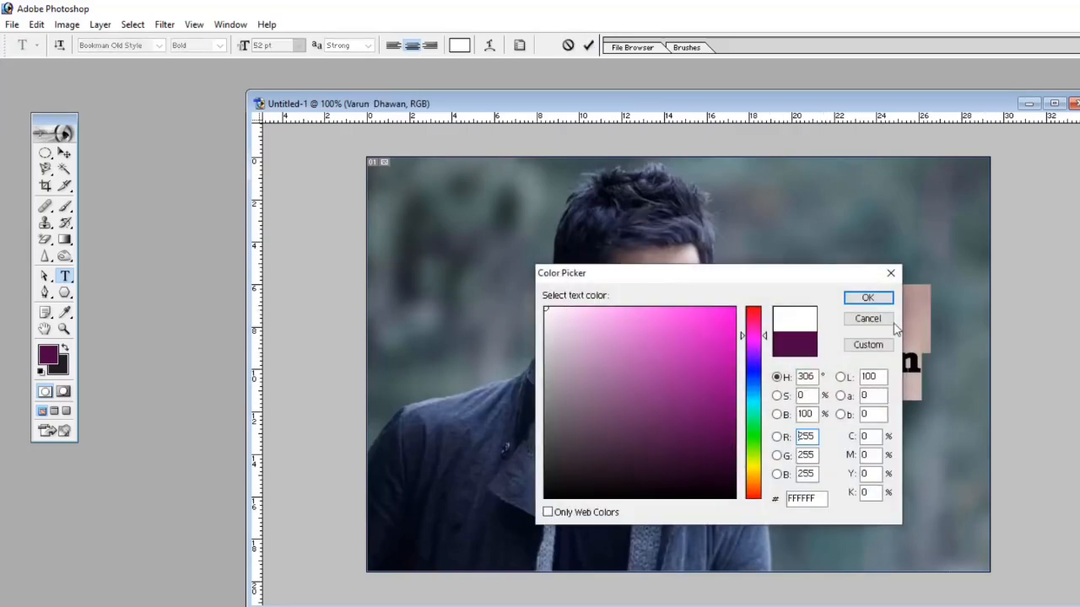
{"action": "left_click", "coordinate": [876, 302]}
{"action": "left_click", "coordinate": [589, 45]}
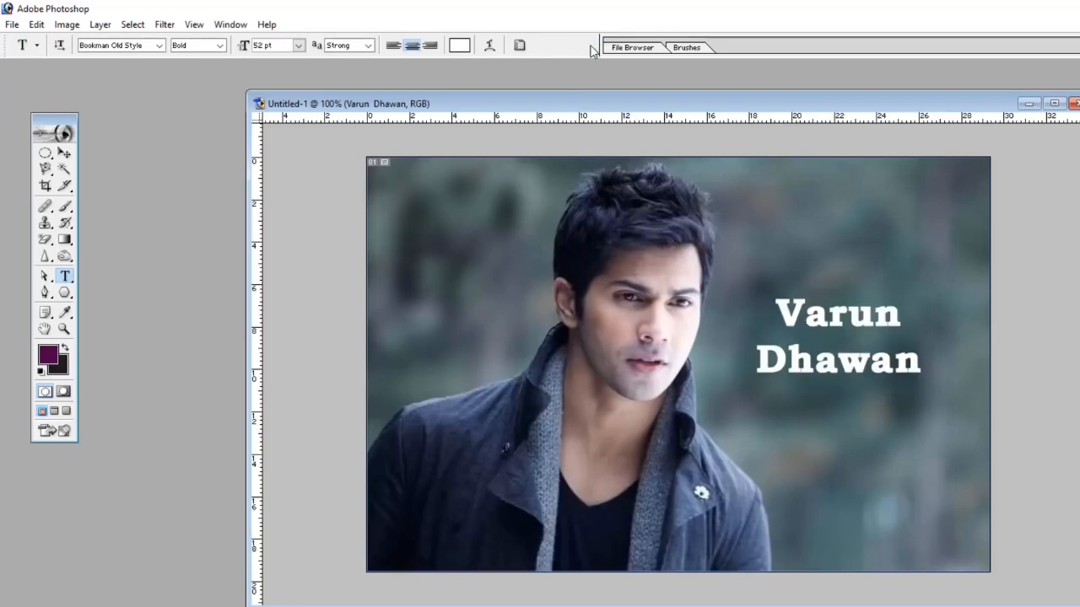
Shift the white text slightly to the right with the Move tool
{"action": "key", "text": "v"}
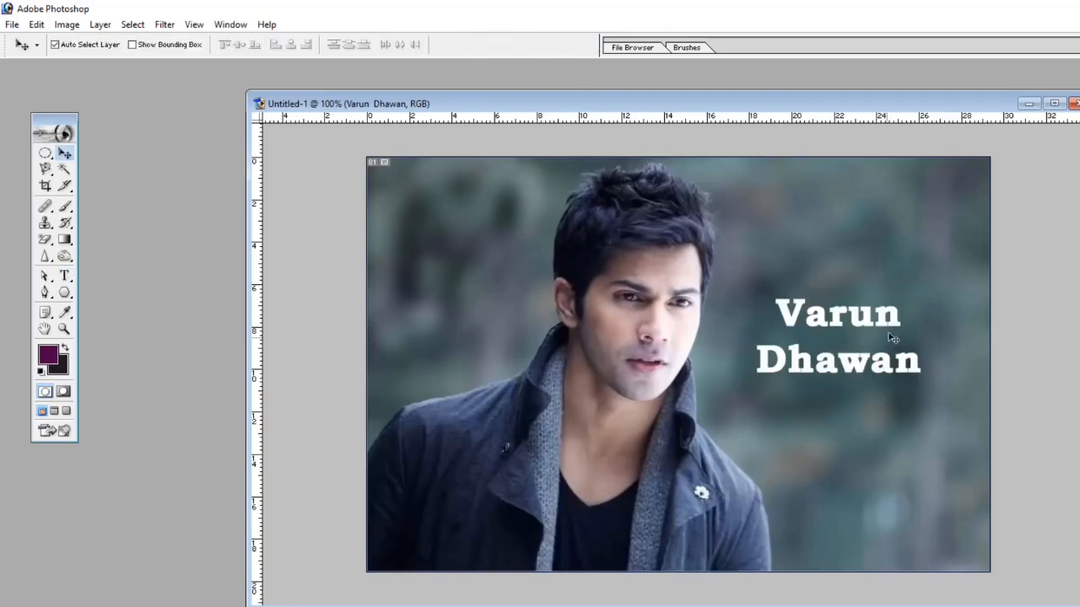
{"action": "left_click_drag", "start_coordinate": [900, 356], "coordinate": [911, 357]}
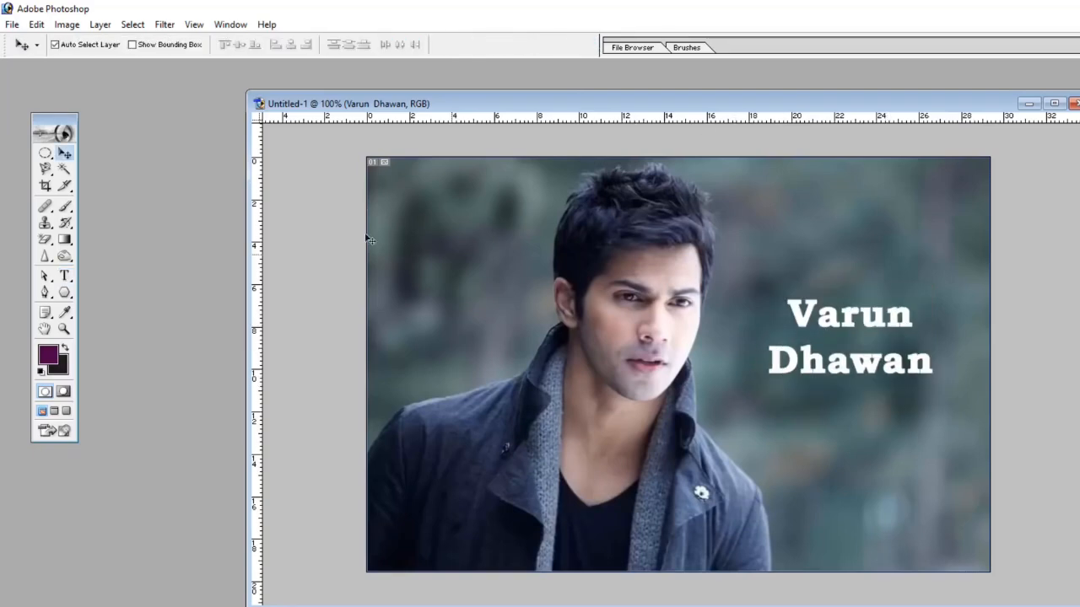
Draw an open four-point path of straight segments framing the man's head and shoulders with the Pen tool
{"action": "left_click", "coordinate": [45, 293]}
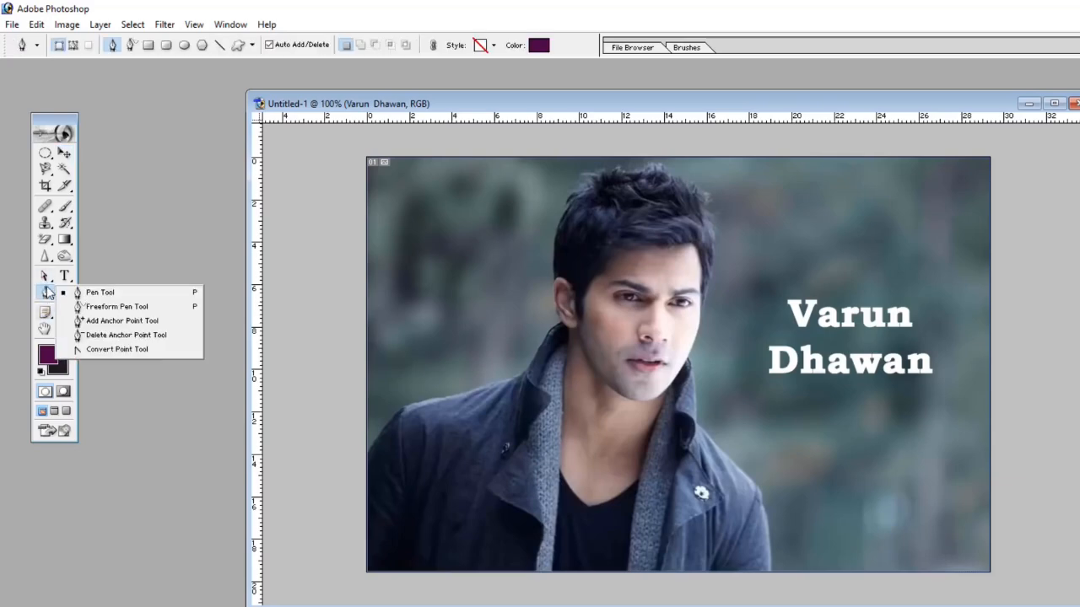
{"action": "left_click", "coordinate": [48, 292]}
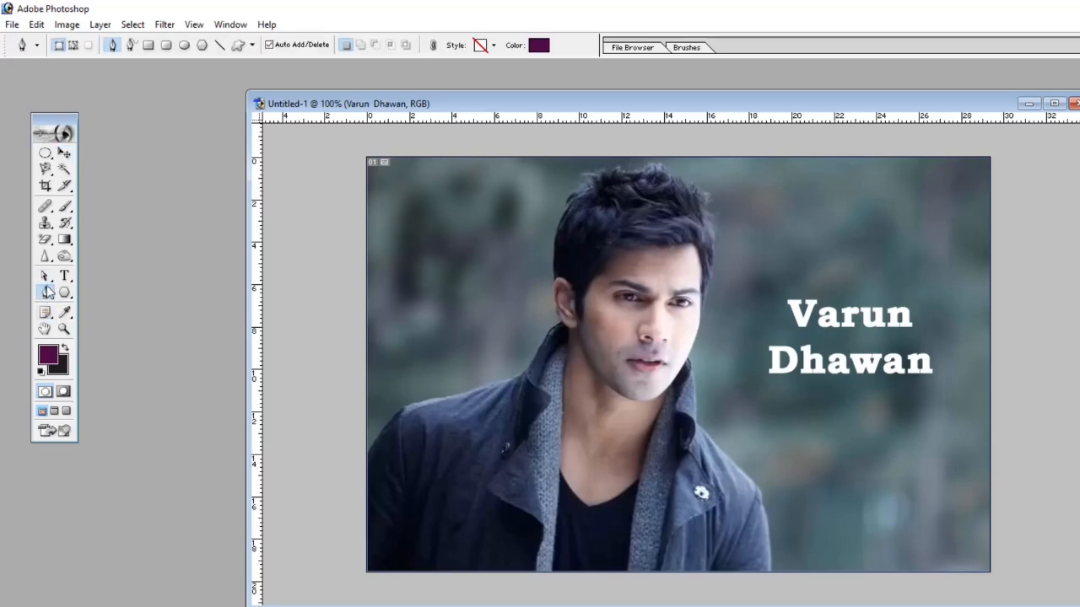
{"action": "left_click", "coordinate": [428, 203]}
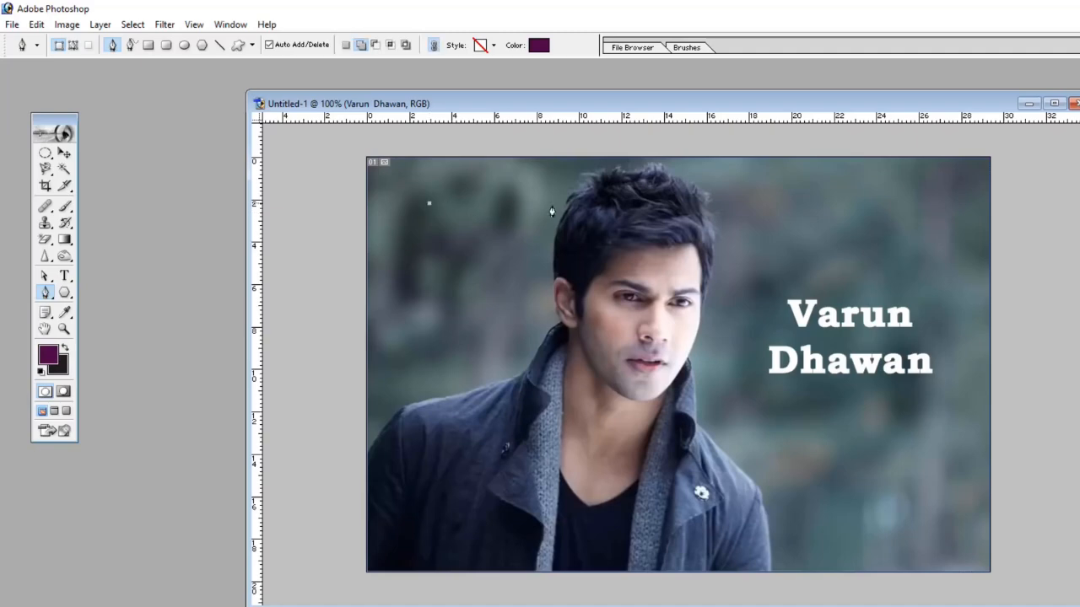
{"action": "left_click", "coordinate": [776, 207]}
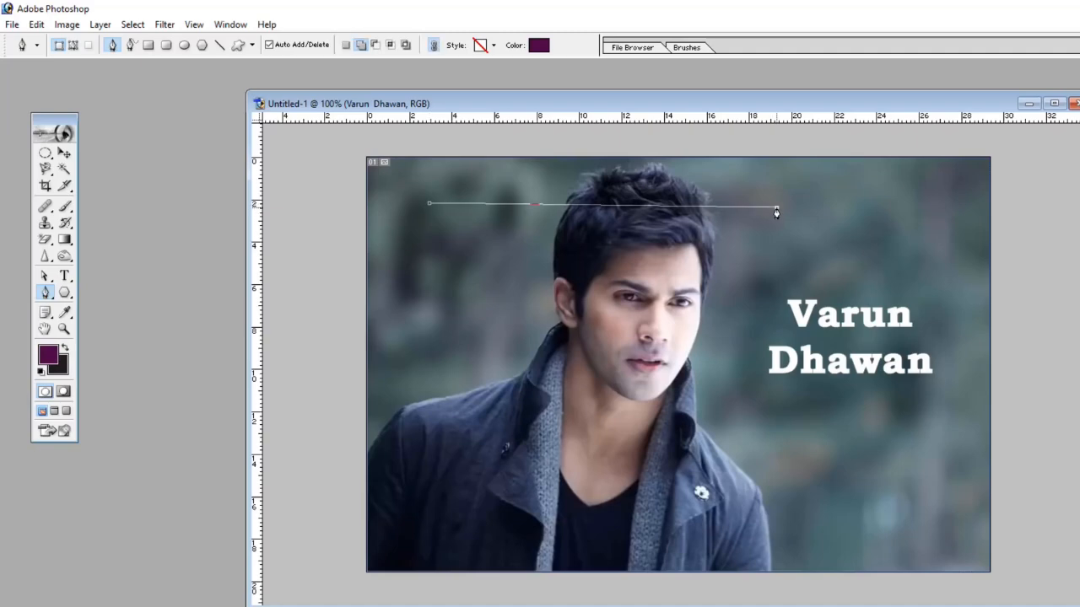
{"action": "left_click", "coordinate": [770, 458]}
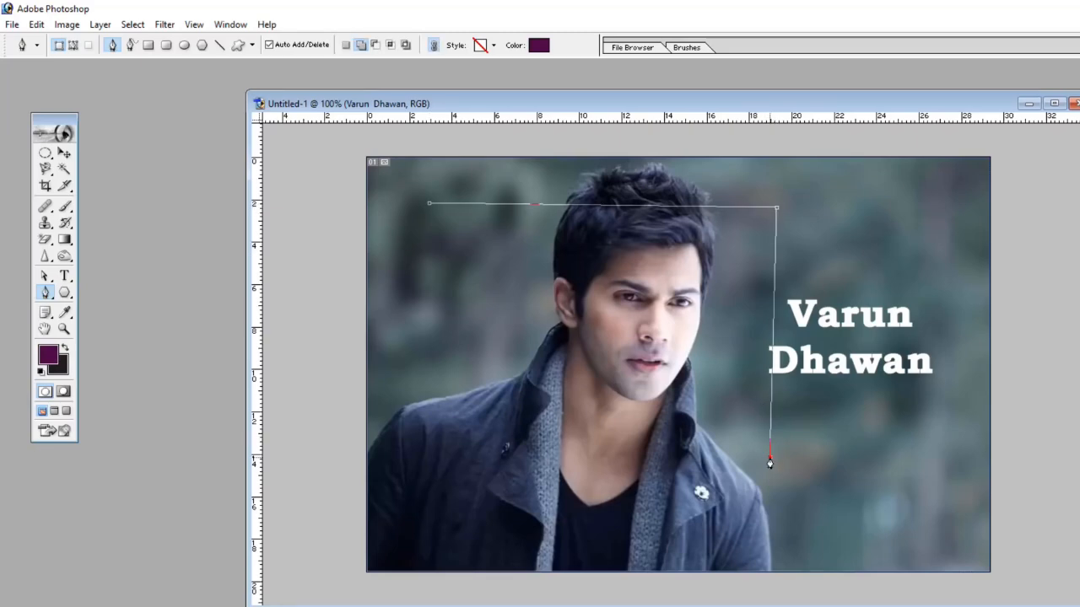
{"action": "left_click", "coordinate": [450, 457]}
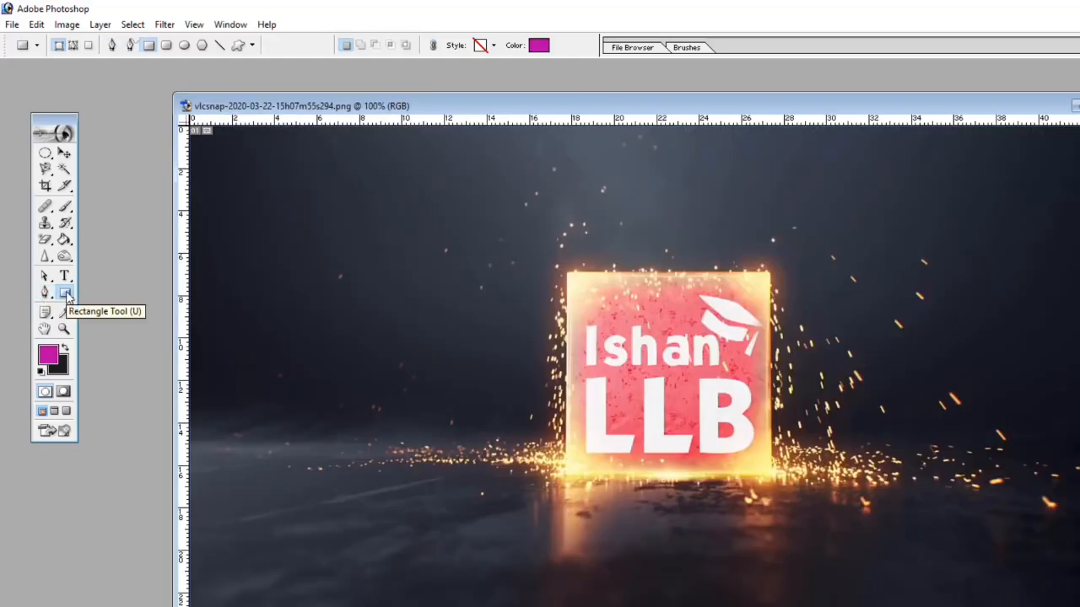
Draw a light bulb custom shape on the dark background left of the glowing logo cube and recolour it dark purple
{"action": "left_click", "coordinate": [66, 296]}
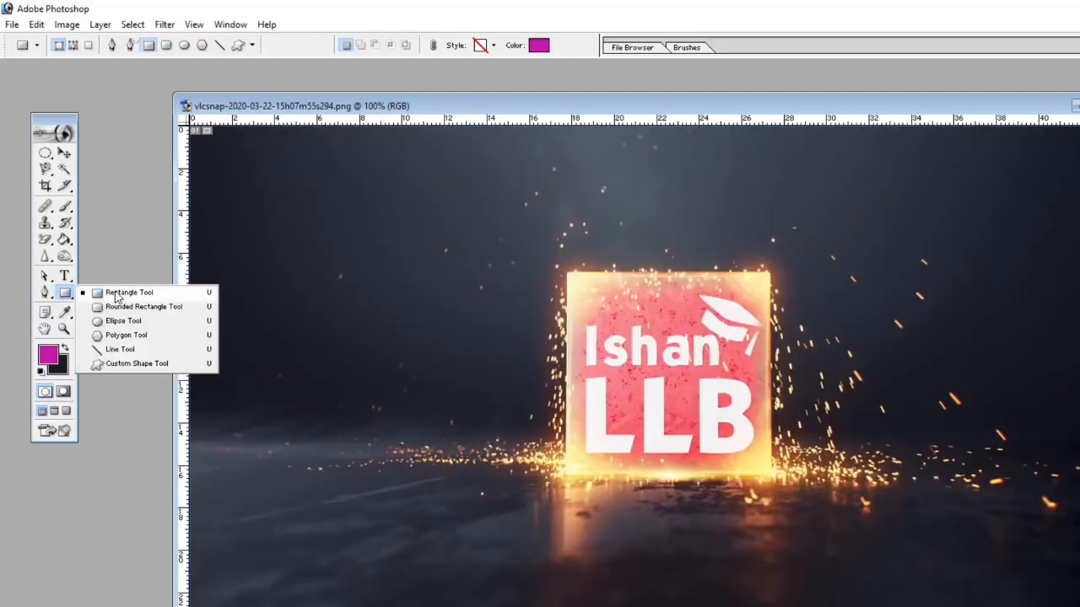
{"action": "left_click", "coordinate": [125, 364]}
{"action": "left_click", "coordinate": [324, 45]}
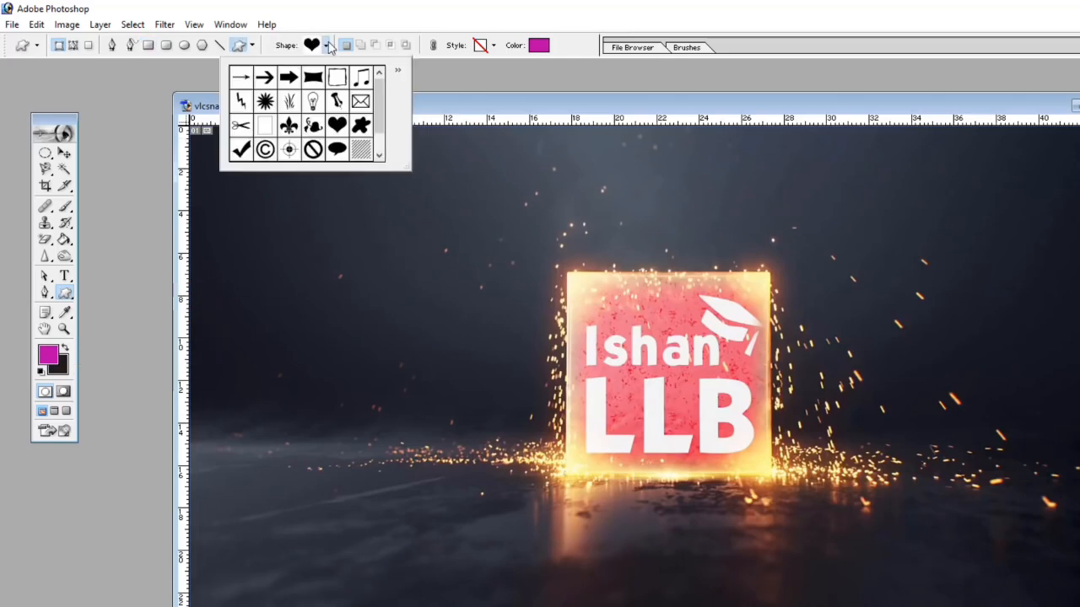
{"action": "double_click", "coordinate": [313, 102]}
{"action": "left_click_drag", "start_coordinate": [278, 226], "coordinate": [389, 434]}
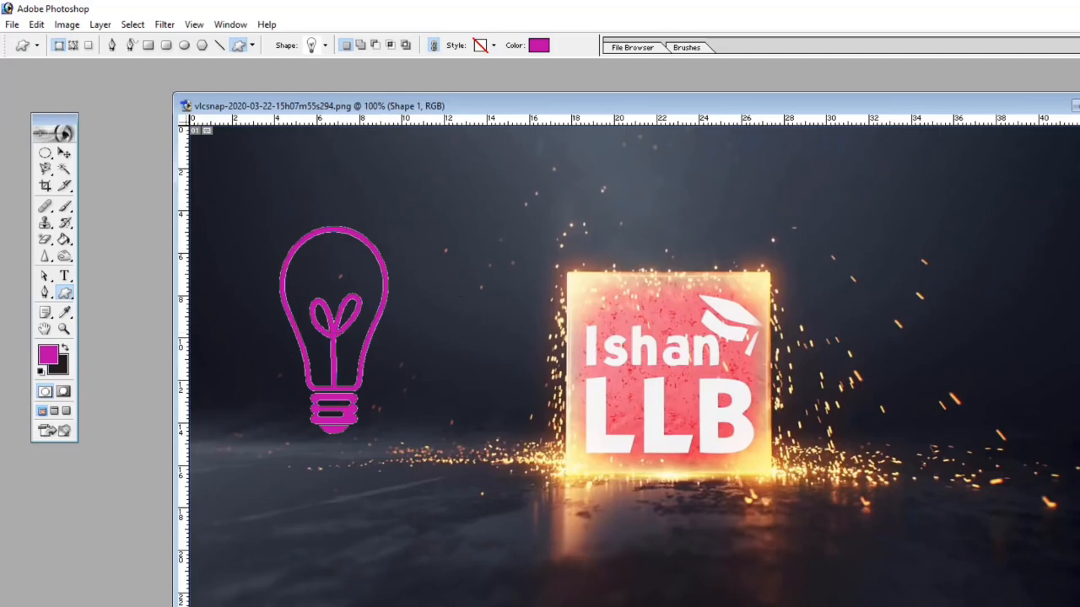
{"action": "left_click", "coordinate": [539, 45]}
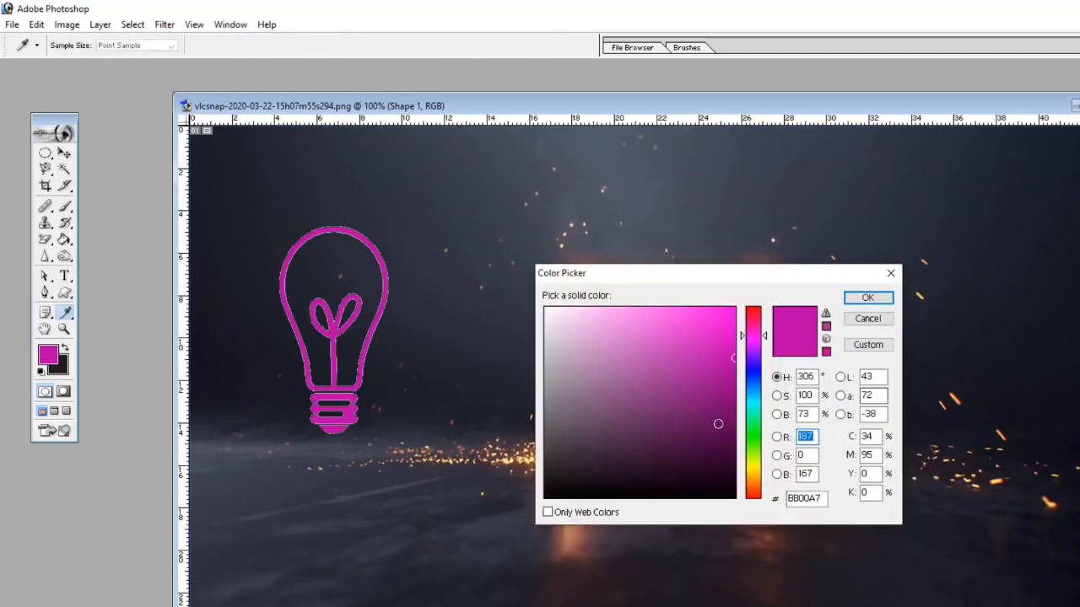
{"action": "left_click", "coordinate": [734, 466]}
{"action": "left_click", "coordinate": [858, 301]}
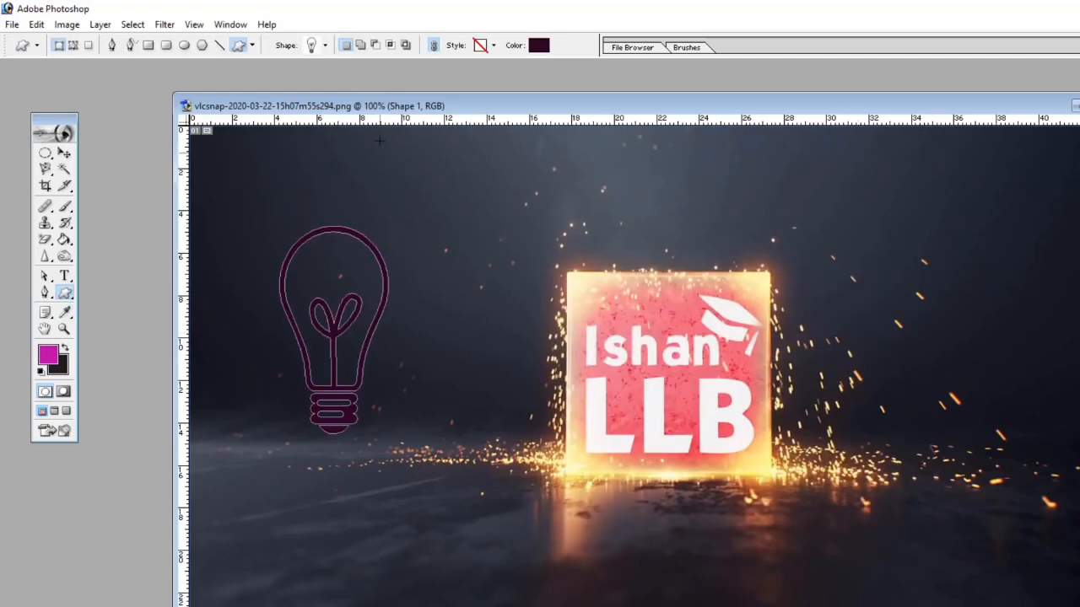
Draw a heart custom shape on the background to the upper right of the logo cube and recolour it lime green (AEFF00)
{"action": "left_click", "coordinate": [325, 46]}
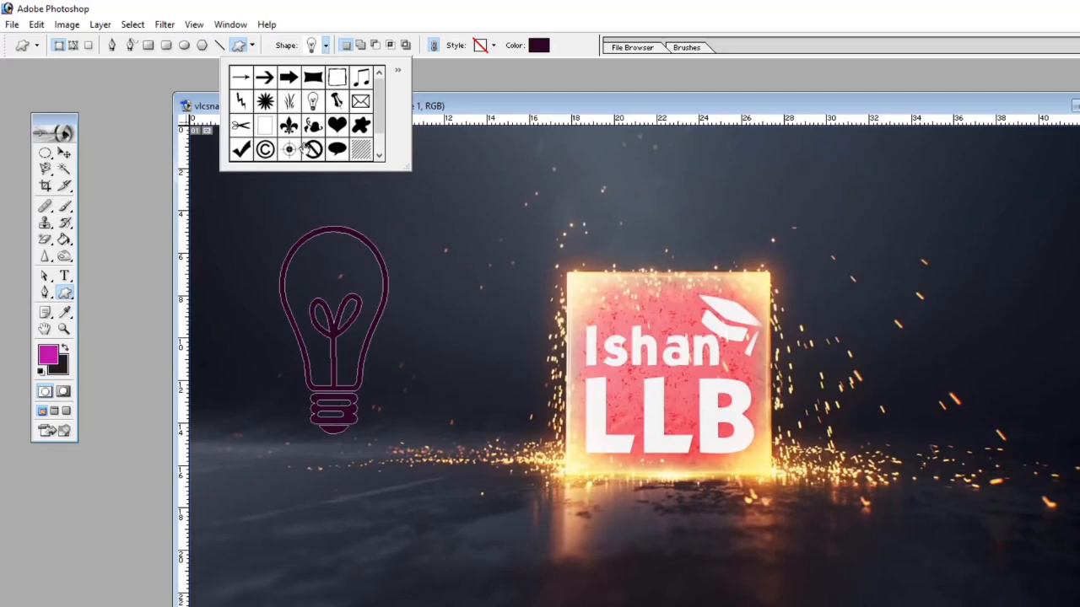
{"action": "left_click", "coordinate": [338, 130]}
{"action": "left_click", "coordinate": [906, 214]}
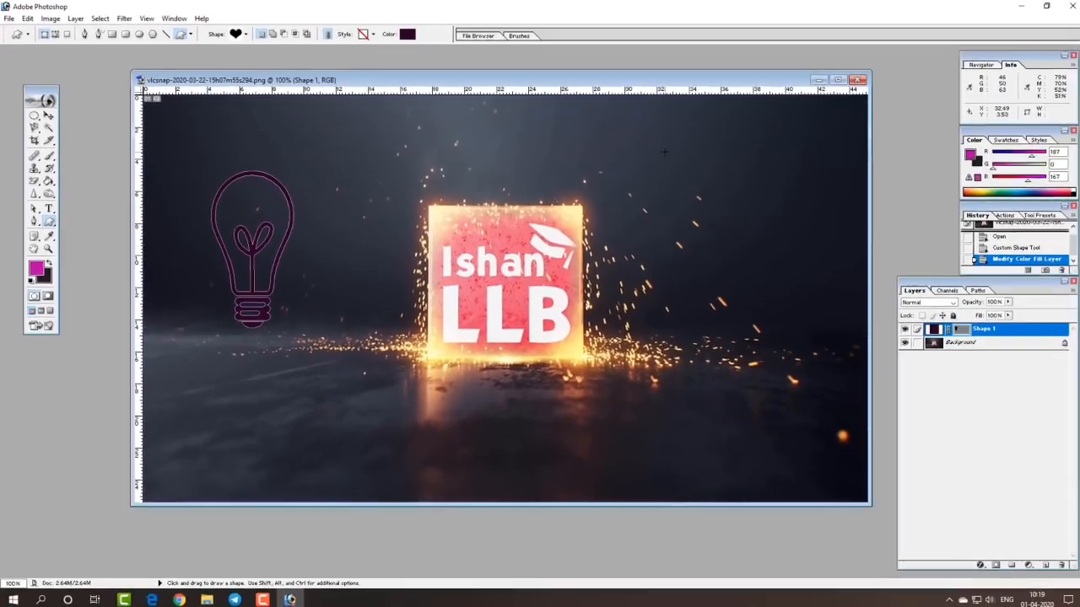
{"action": "left_click_drag", "start_coordinate": [872, 197], "coordinate": [935, 283]}
{"action": "left_click_drag", "start_coordinate": [707, 220], "coordinate": [786, 297]}
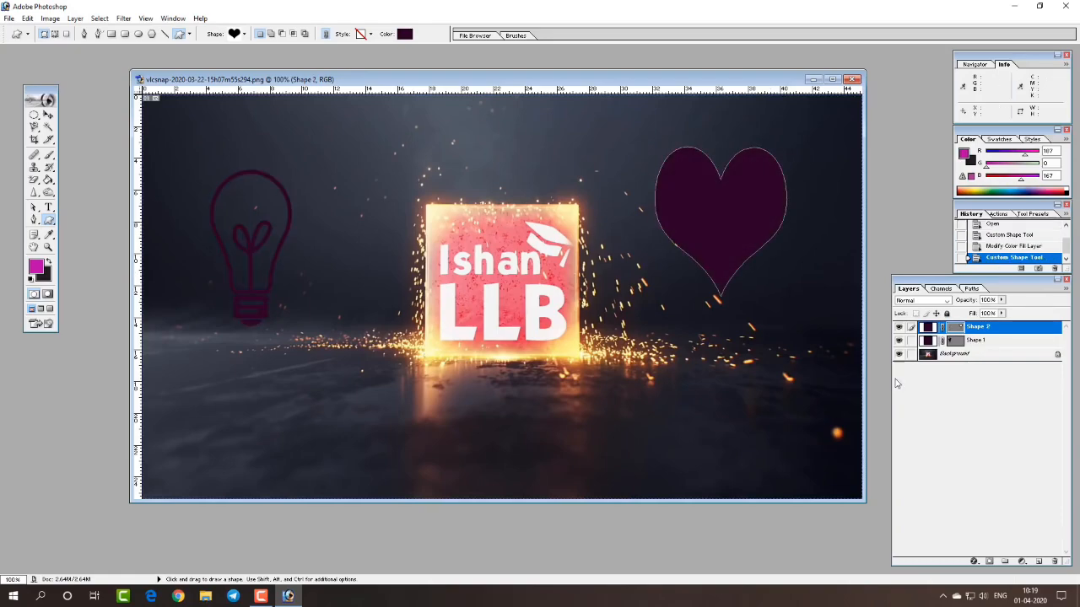
{"action": "double_click", "coordinate": [927, 329]}
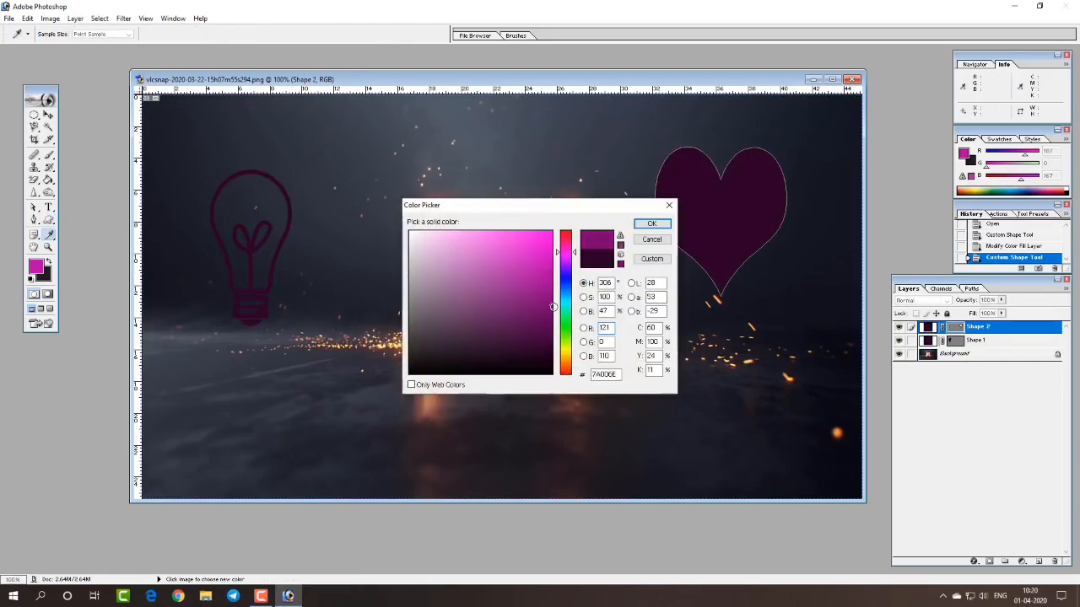
{"action": "left_click", "coordinate": [566, 343]}
{"action": "left_click", "coordinate": [553, 231]}
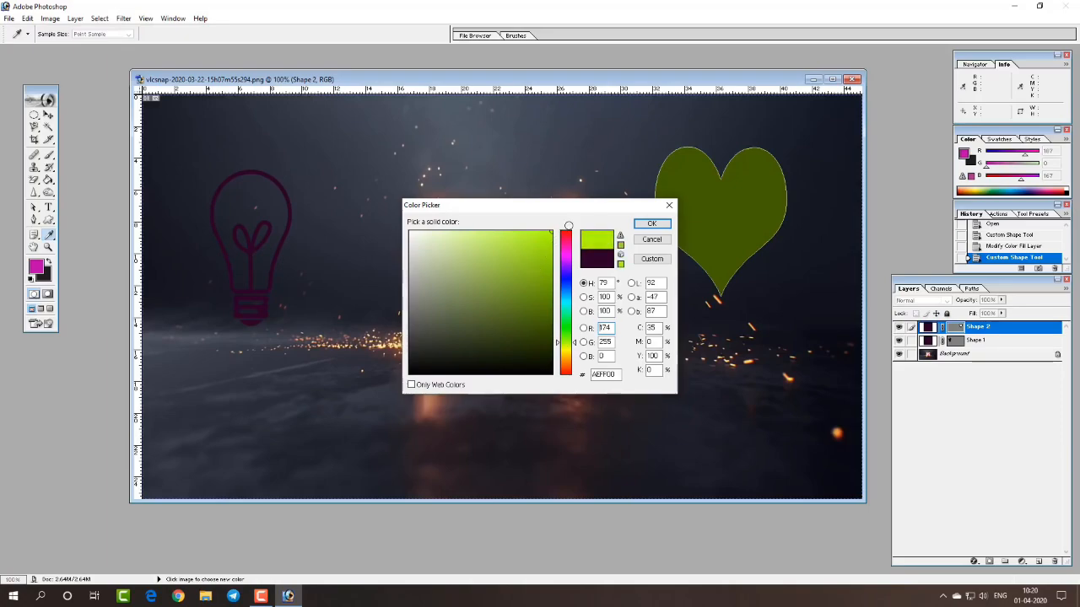
{"action": "left_click", "coordinate": [652, 224]}
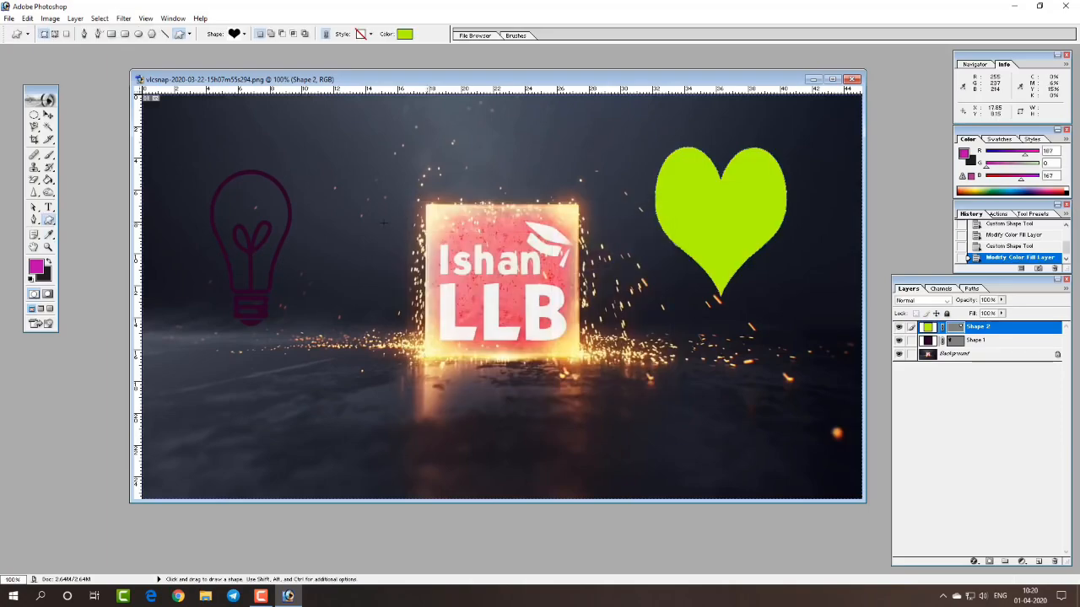
Draw a wide rectangle shape above the logo cube with the Rectangle tool and recolour it blue (0013C6)
{"action": "left_click", "coordinate": [48, 221]}
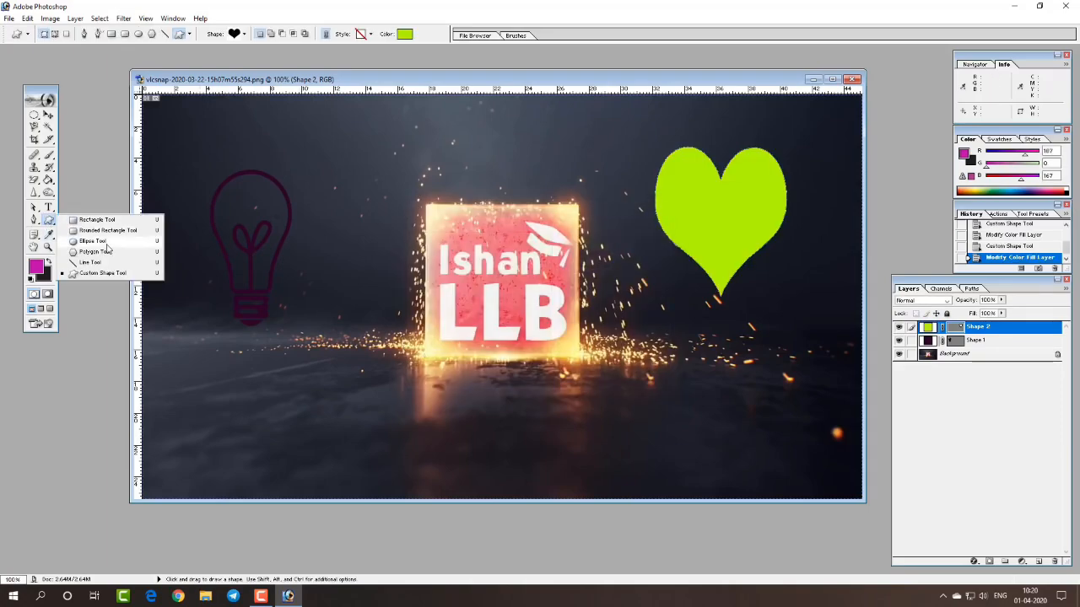
{"action": "left_click", "coordinate": [83, 221]}
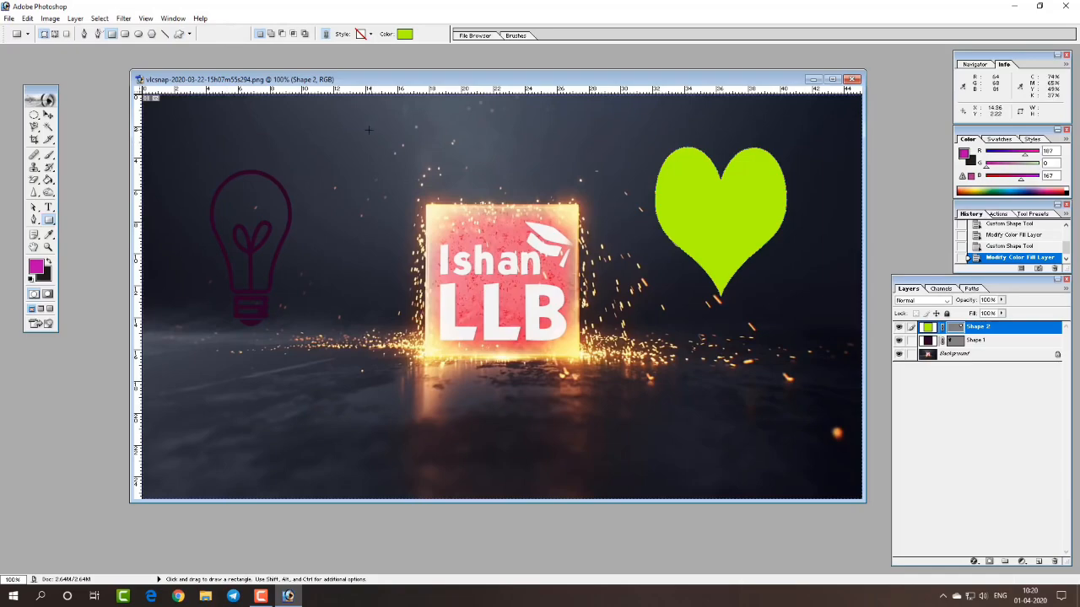
{"action": "left_click_drag", "start_coordinate": [354, 125], "coordinate": [530, 189]}
{"action": "left_click", "coordinate": [405, 34]}
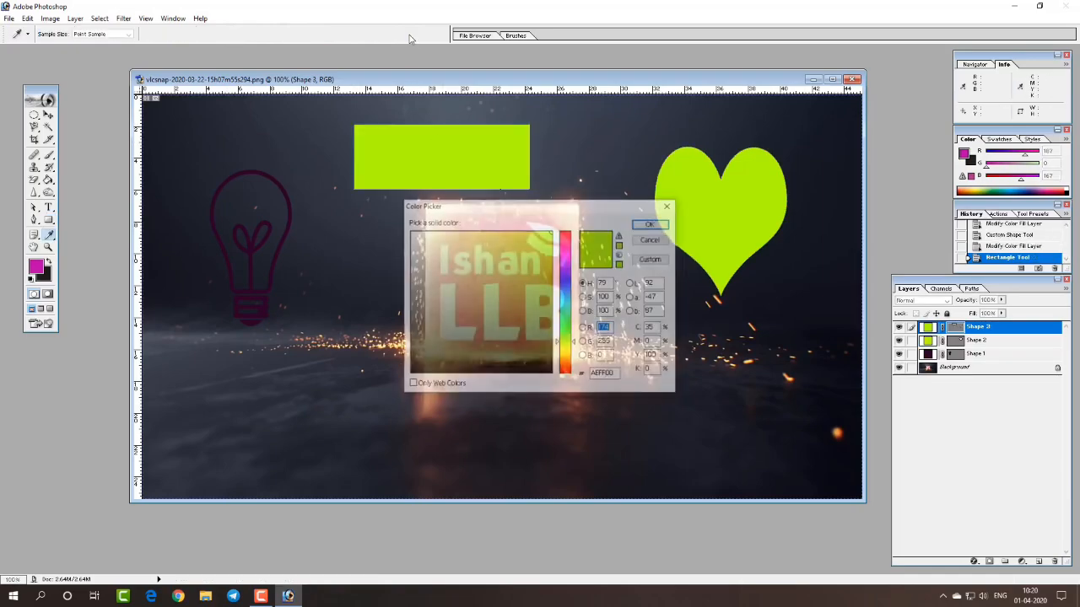
{"action": "left_click", "coordinate": [553, 264]}
{"action": "left_click", "coordinate": [565, 283]}
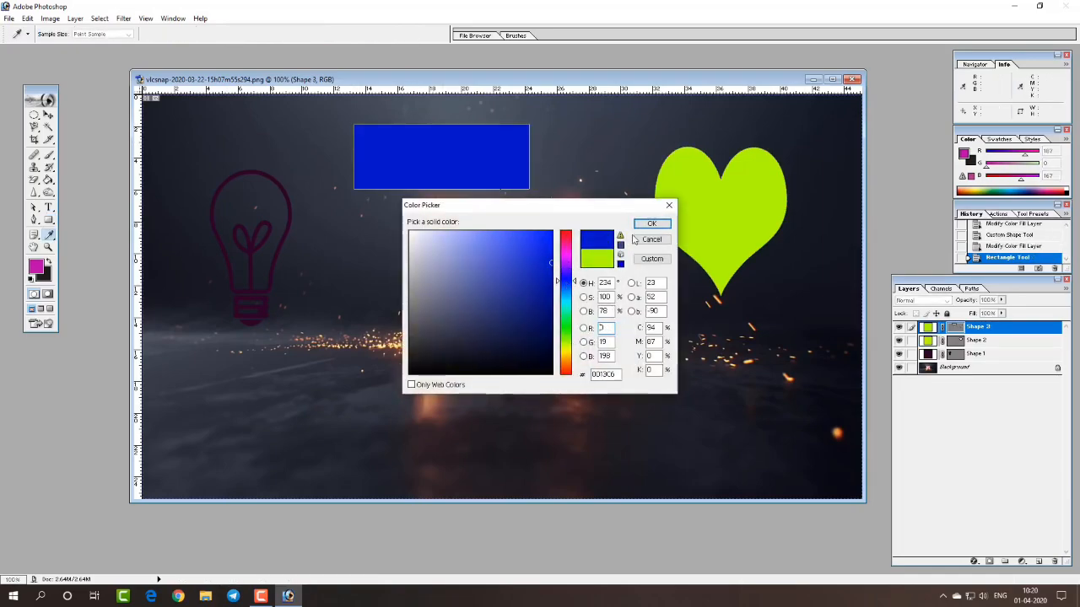
{"action": "left_click", "coordinate": [651, 223]}
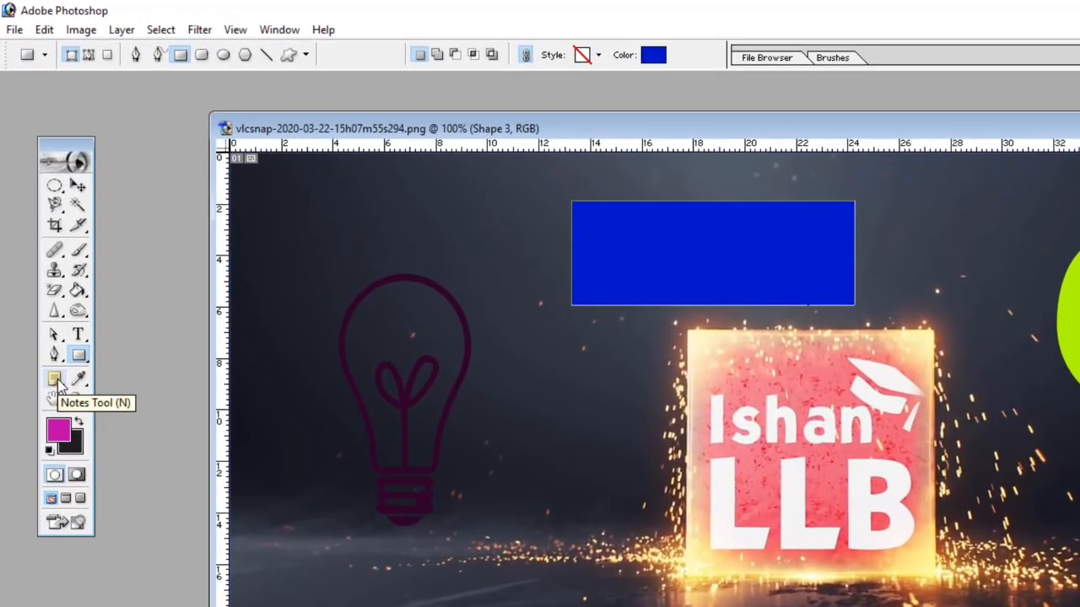
Add a note reading "This is note" between the light bulb and the logo cube with the Notes tool
{"action": "left_click", "coordinate": [56, 382]}
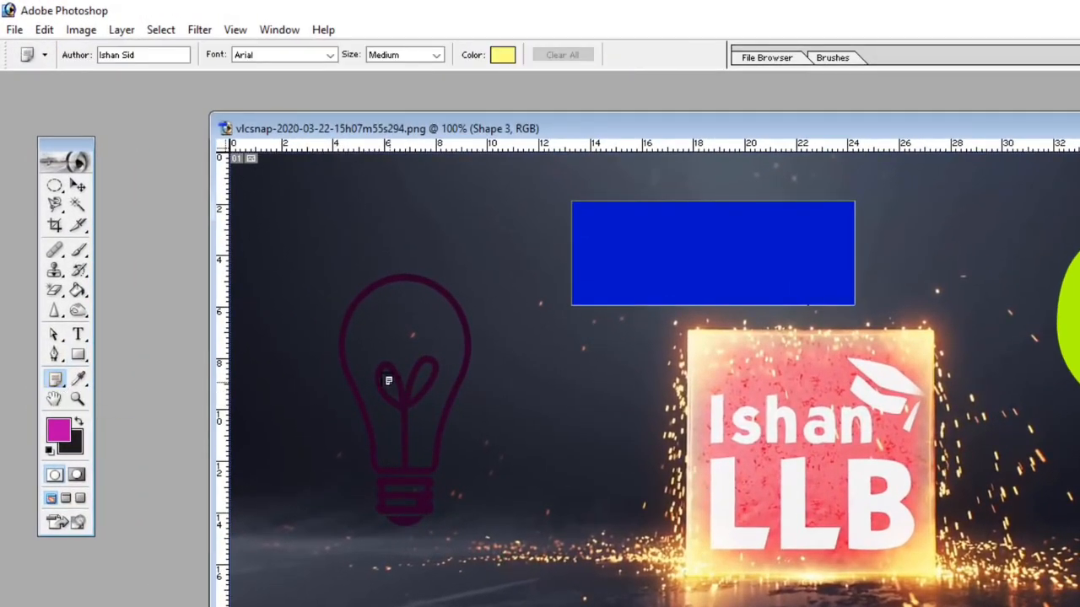
{"action": "left_click_drag", "start_coordinate": [525, 432], "coordinate": [663, 606]}
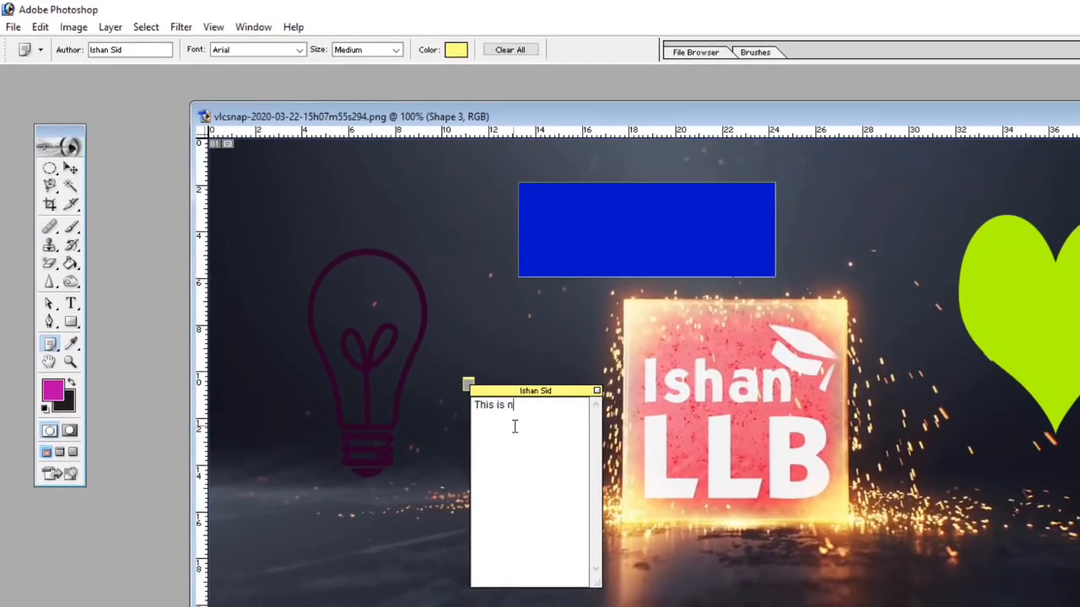
Sample the foreground colour from the green heart and then from the pink area of the logo cube with the Eyedropper
{"action": "left_click", "coordinate": [72, 344]}
{"action": "left_click", "coordinate": [74, 346]}
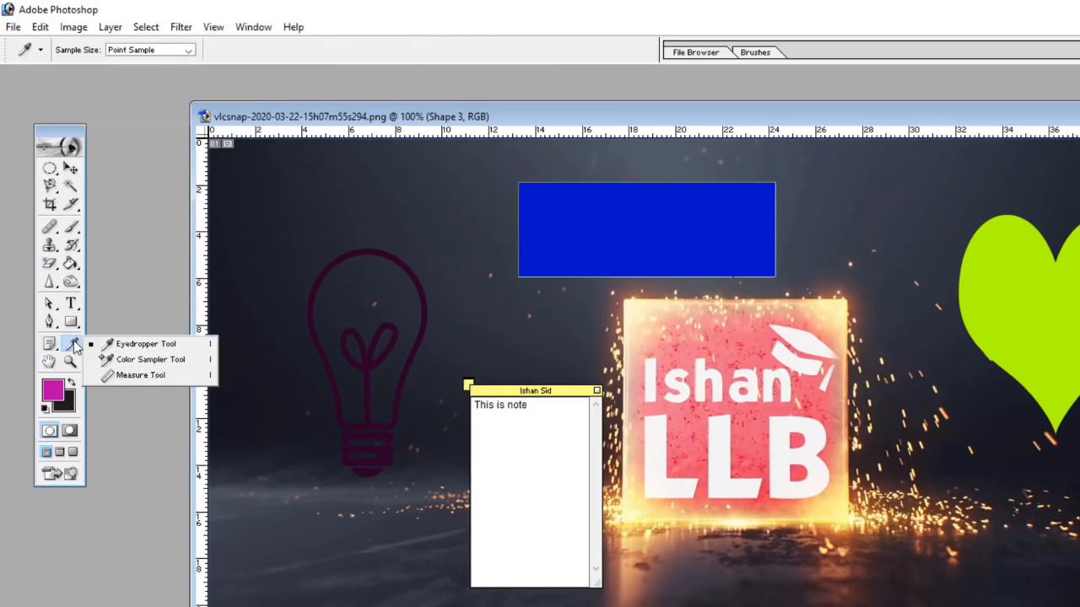
{"action": "left_click", "coordinate": [76, 346]}
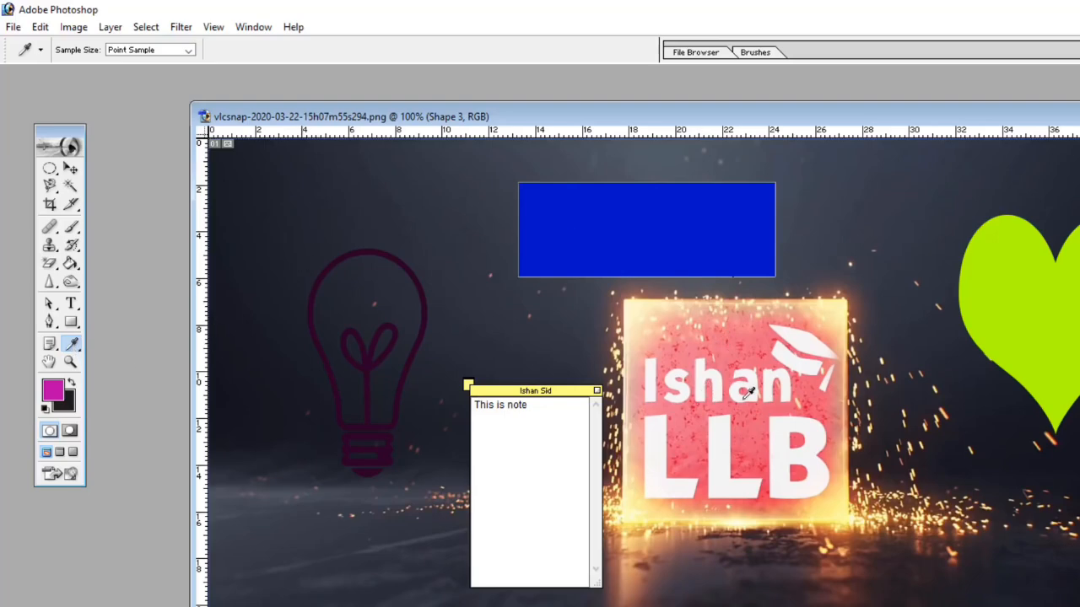
{"action": "left_click", "coordinate": [1057, 283]}
{"action": "left_click", "coordinate": [689, 425]}
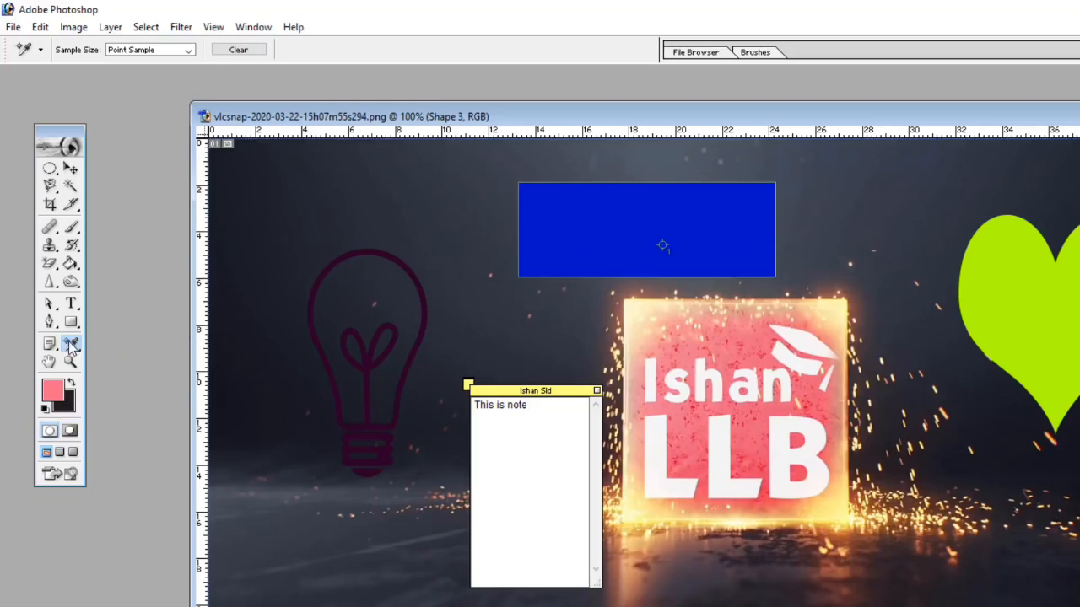
Measure the logo cube's width along its upper edge with the Measure tool
{"action": "right_click", "coordinate": [69, 343]}
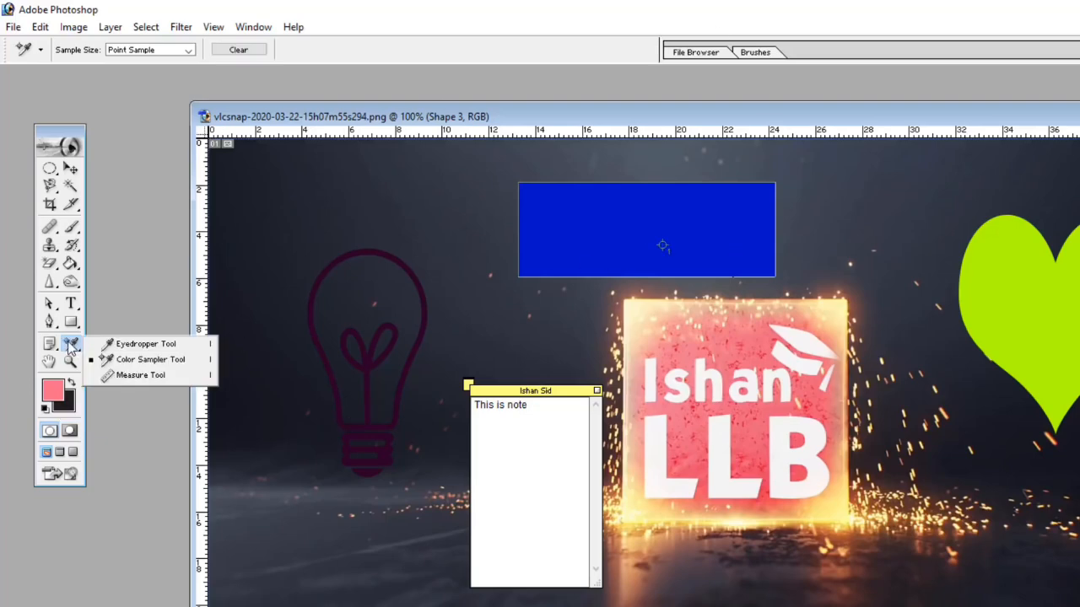
{"action": "left_click", "coordinate": [135, 375]}
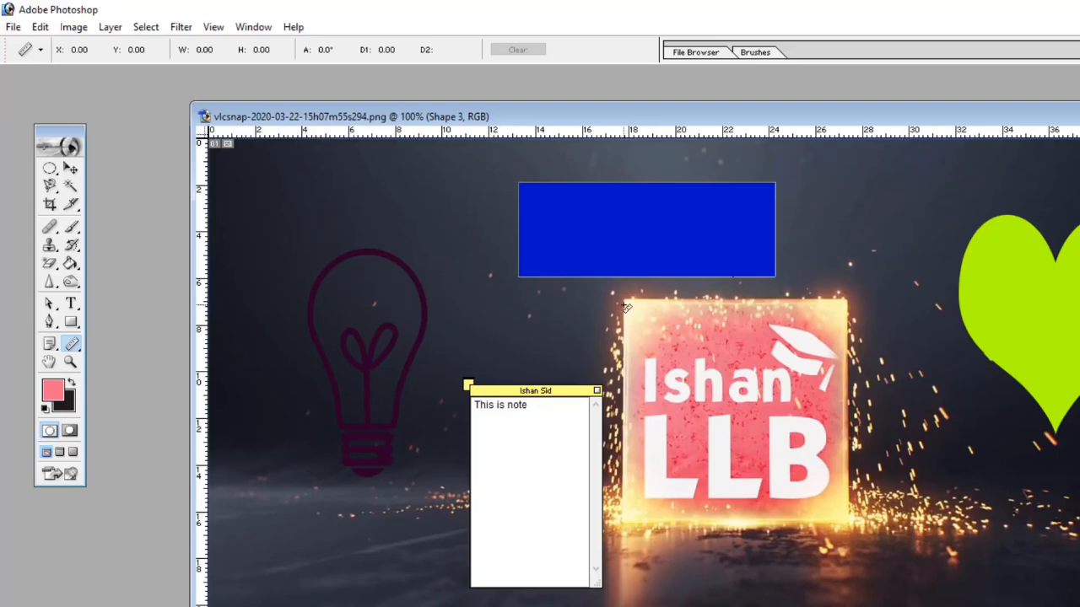
{"action": "left_click_drag", "start_coordinate": [626, 306], "coordinate": [849, 305]}
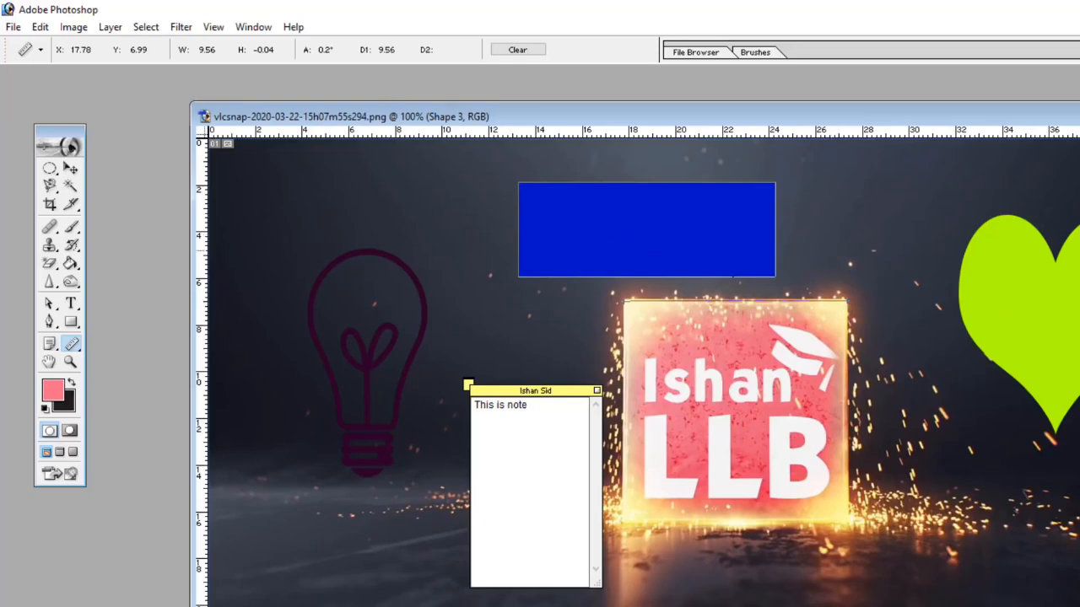
Close the logo image, open the portrait RB.7596.jpg from the desktop and maximize its document window
{"action": "key", "text": "ctrl+w"}
{"action": "left_click", "coordinate": [820, 330]}
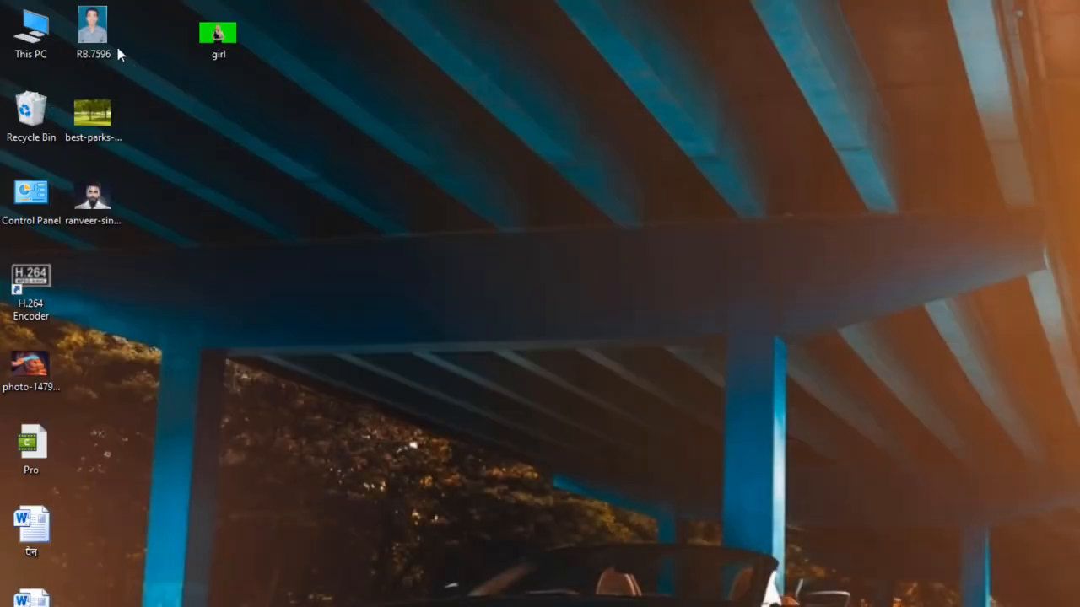
{"action": "left_click_drag", "start_coordinate": [116, 43], "coordinate": [499, 445]}
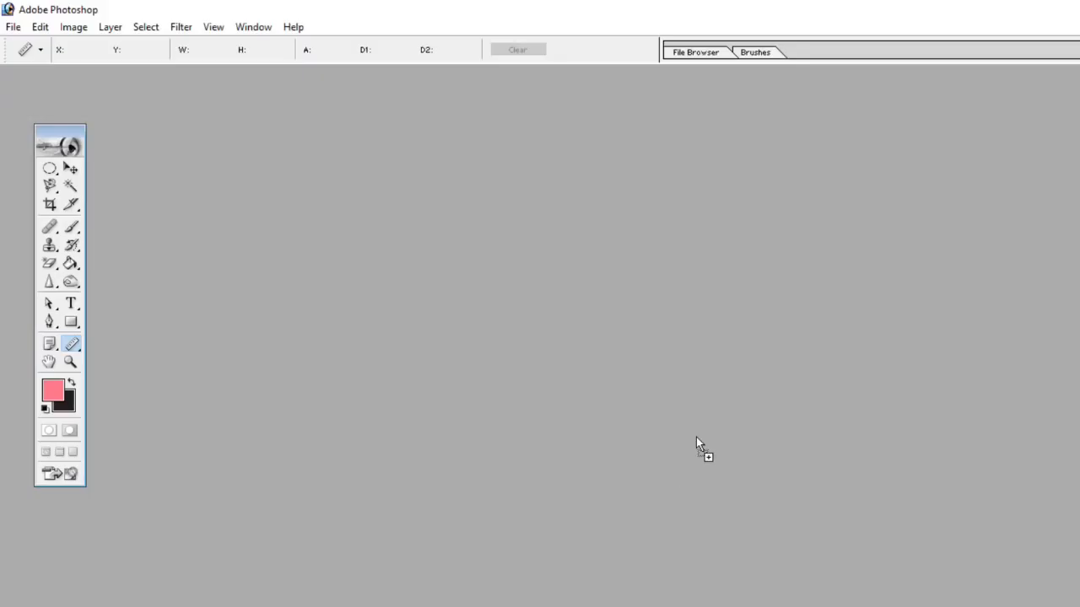
{"action": "left_click_drag", "start_coordinate": [696, 447], "coordinate": [698, 435]}
{"action": "left_click", "coordinate": [486, 81]}
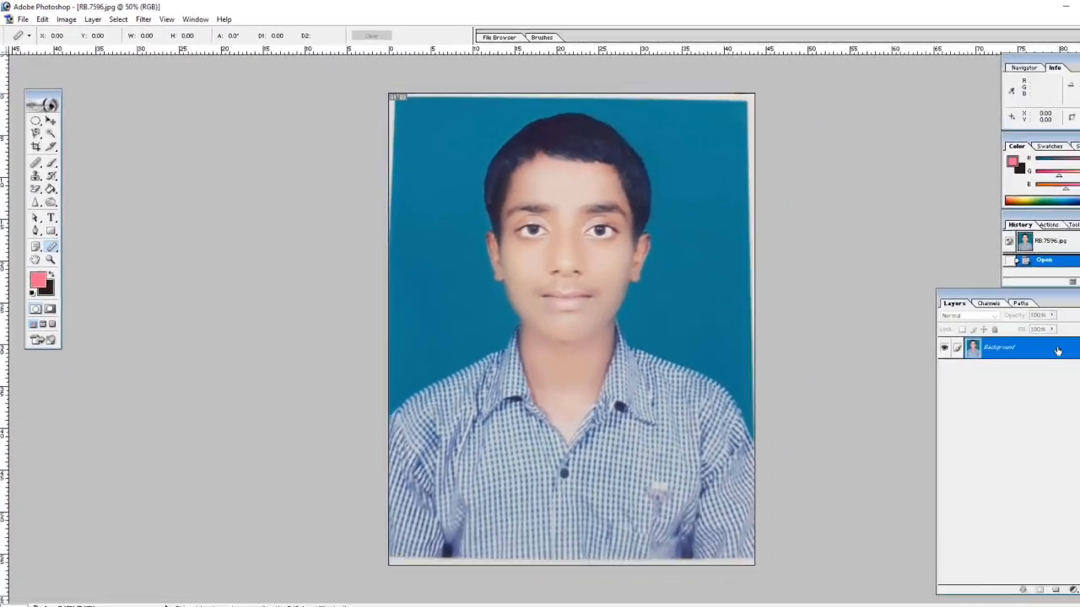
Convert the portrait's locked Background into an editable layer named Layer 0
{"action": "double_click", "coordinate": [1009, 334]}
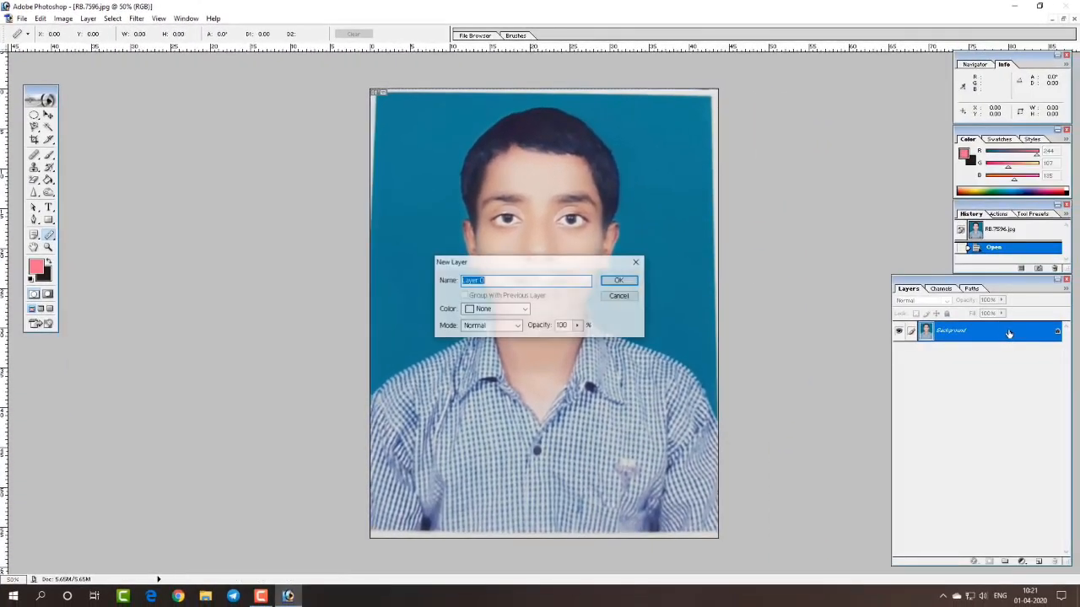
{"action": "left_click", "coordinate": [633, 285]}
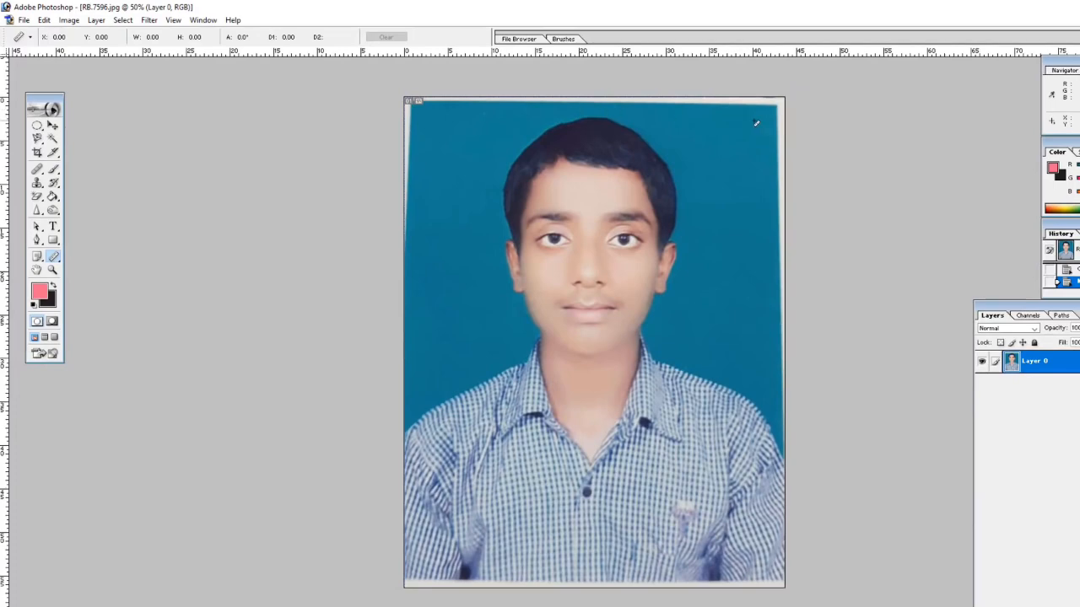
Measure along the portrait's slanted upper edge and rotate the canvas counter-clockwise by the measured angle
{"action": "left_click", "coordinate": [53, 261]}
{"action": "left_click", "coordinate": [88, 279]}
{"action": "left_click_drag", "start_coordinate": [414, 101], "coordinate": [777, 107]}
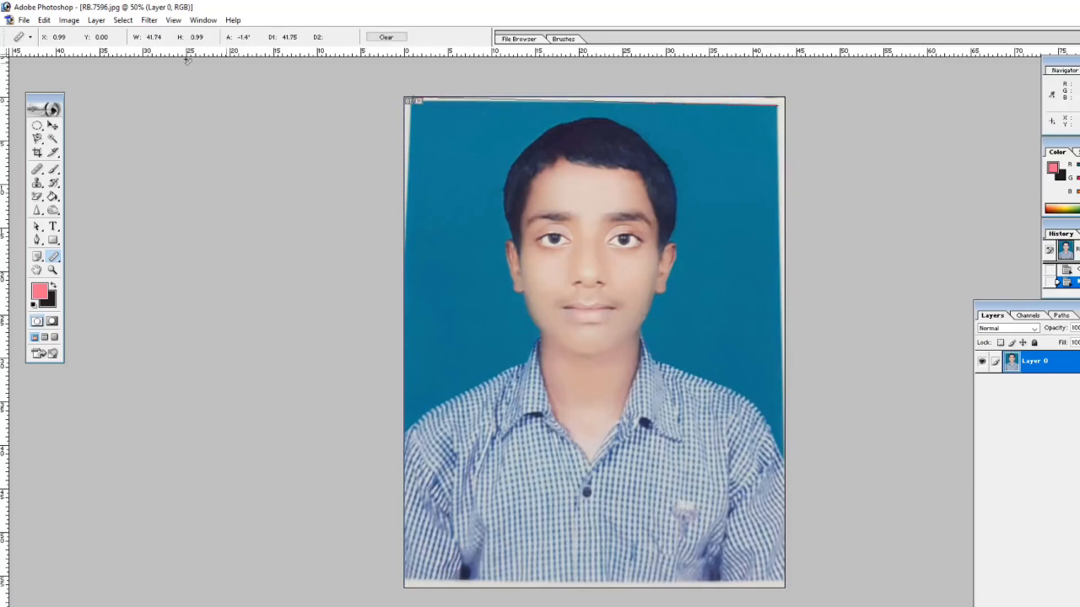
{"action": "left_click", "coordinate": [67, 20]}
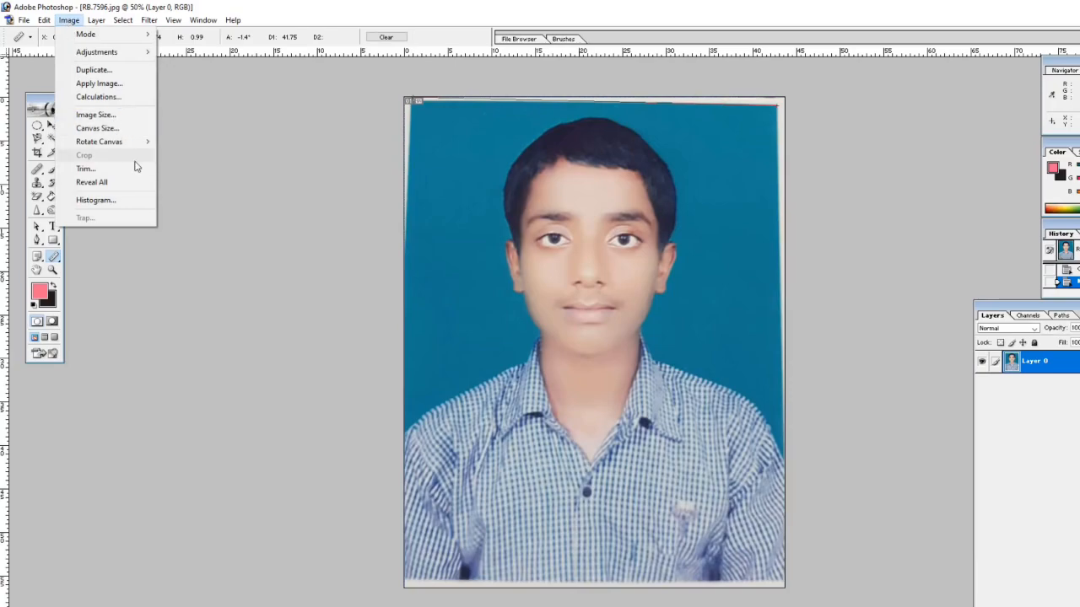
{"action": "mouse_move", "coordinate": [135, 143]}
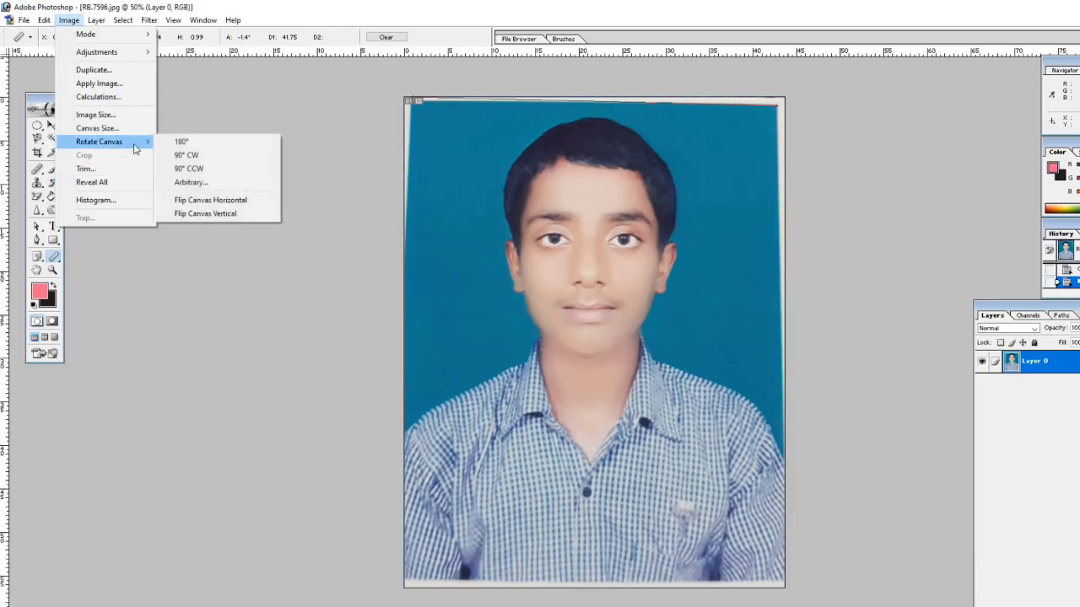
{"action": "left_click", "coordinate": [218, 184]}
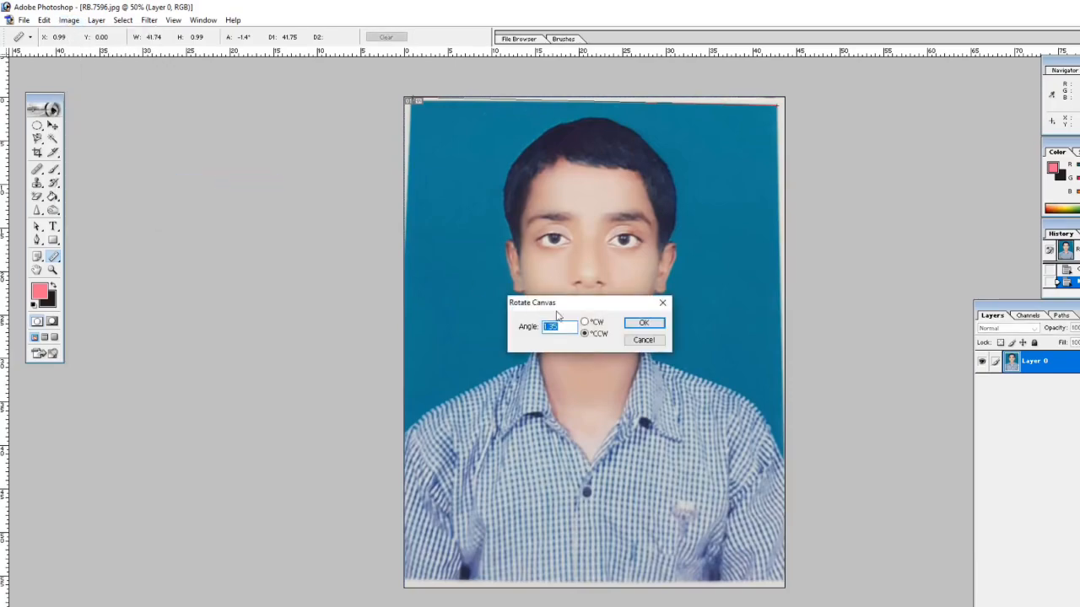
{"action": "left_click", "coordinate": [654, 323]}
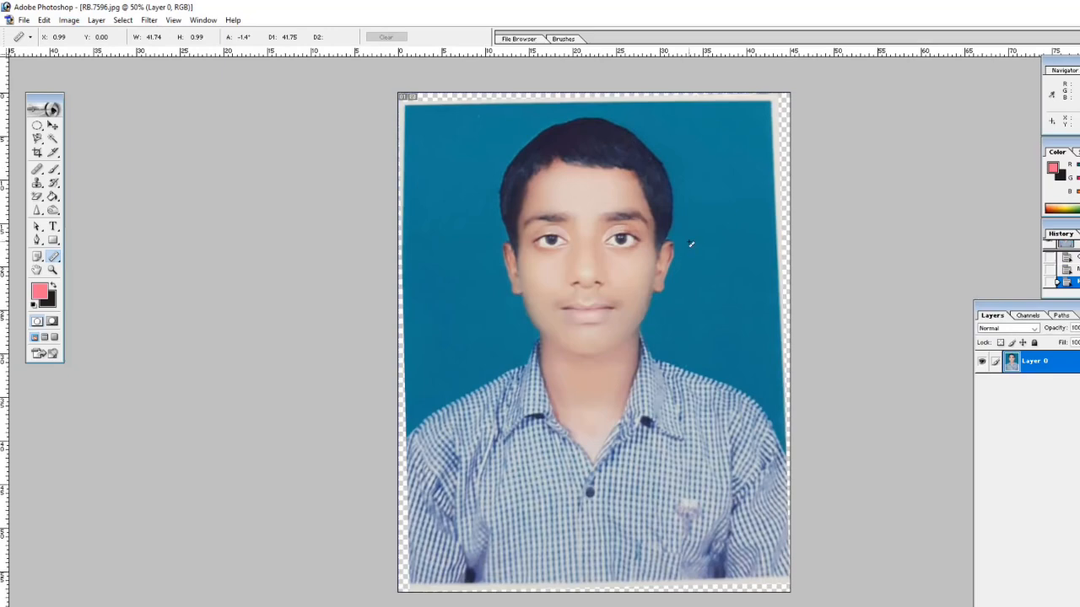
Crop the rotated portrait inside its white borders and transparent edges
{"action": "left_click", "coordinate": [37, 152]}
{"action": "left_click_drag", "start_coordinate": [407, 111], "coordinate": [772, 577]}
{"action": "key", "text": "Return"}
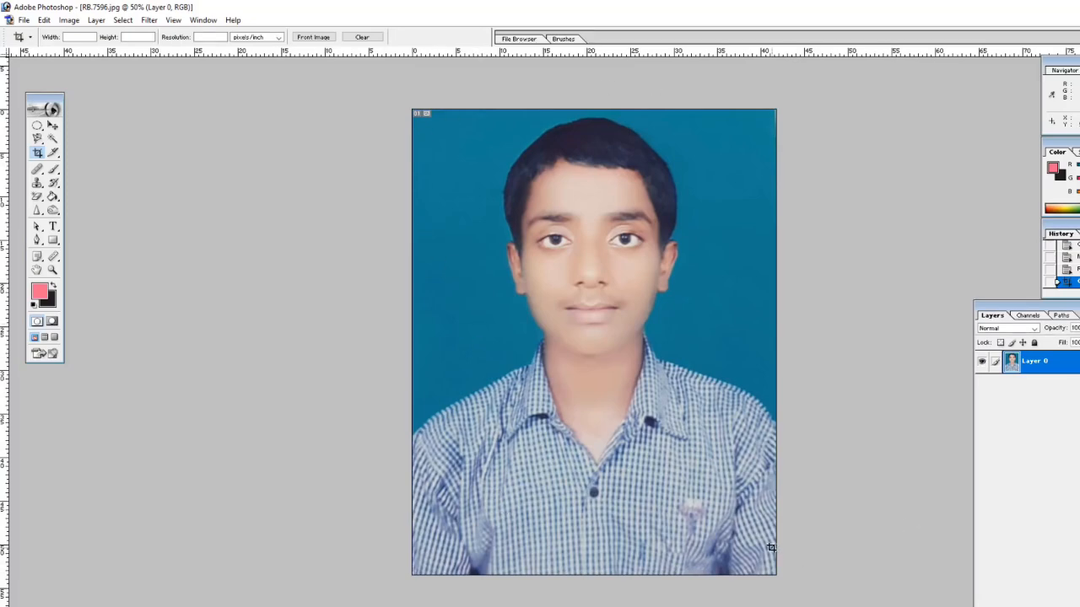
Try the Hand tool, zoom in on the portrait's face to 200% and zoom back out to 50% with the Zoom tool
{"action": "left_click", "coordinate": [53, 255]}
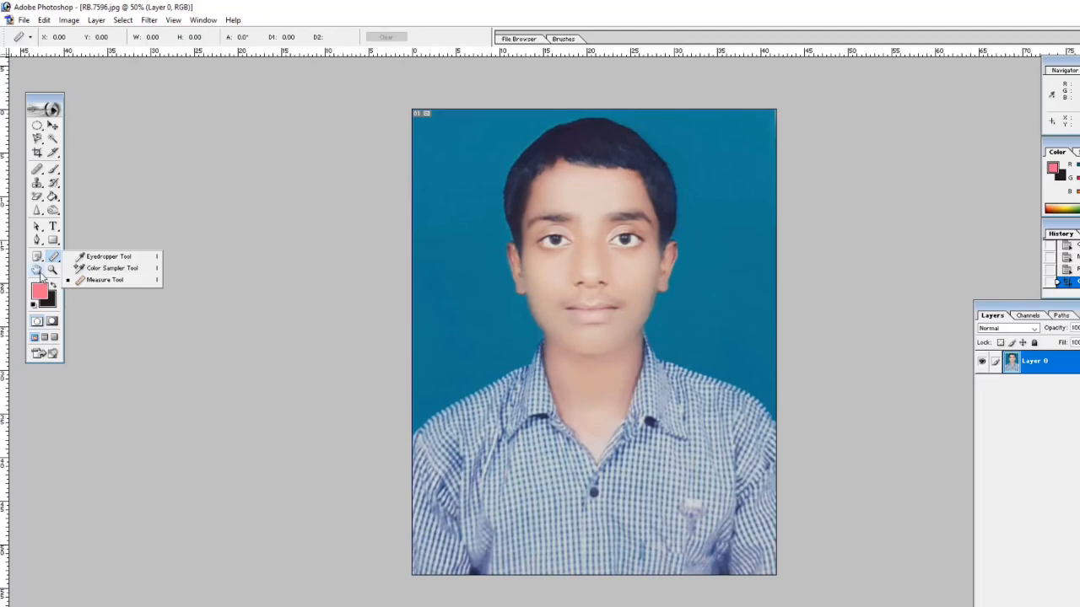
{"action": "left_click", "coordinate": [37, 270]}
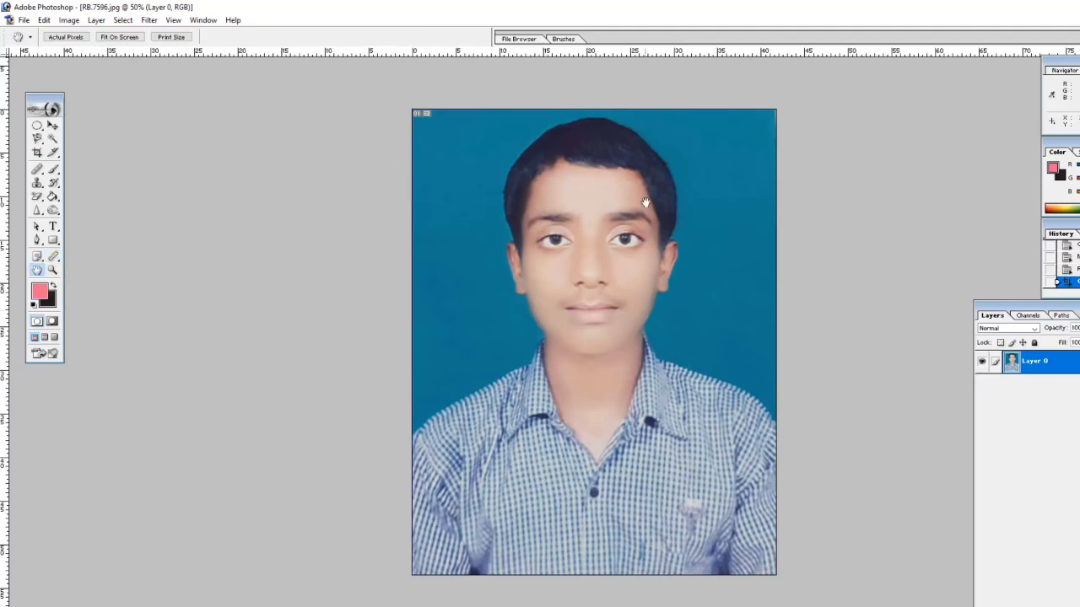
{"action": "left_click", "coordinate": [52, 270]}
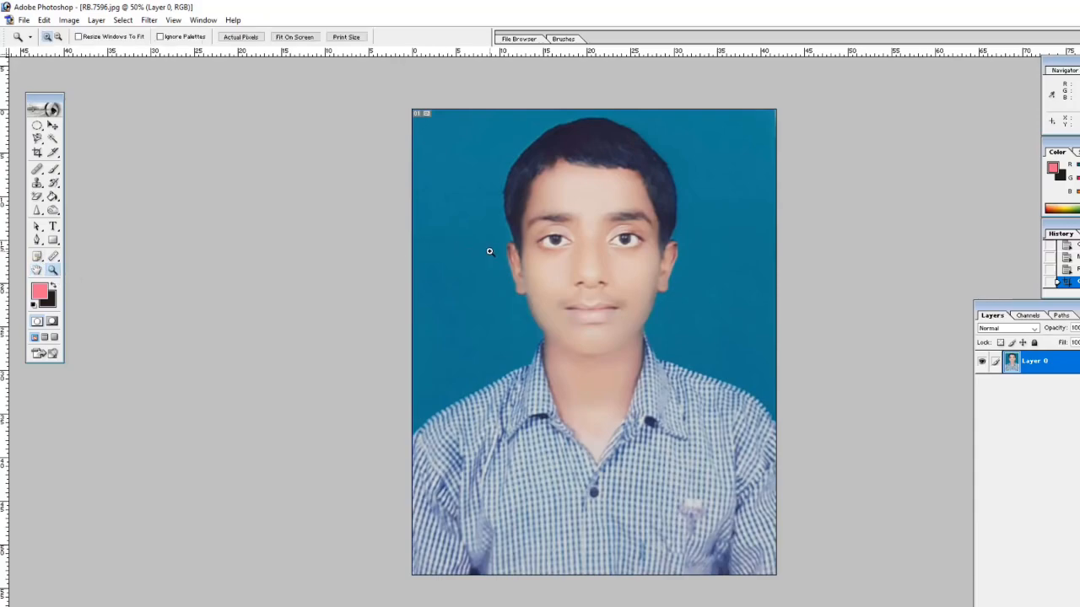
{"action": "left_click", "coordinate": [592, 273]}
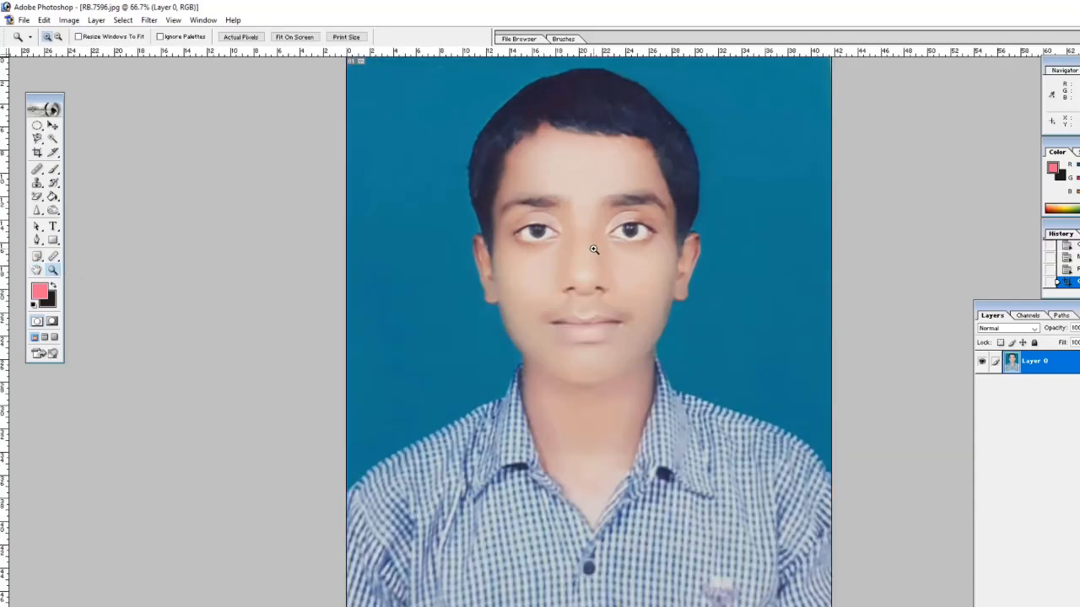
{"action": "left_click", "coordinate": [591, 252]}
{"action": "left_click", "coordinate": [594, 245]}
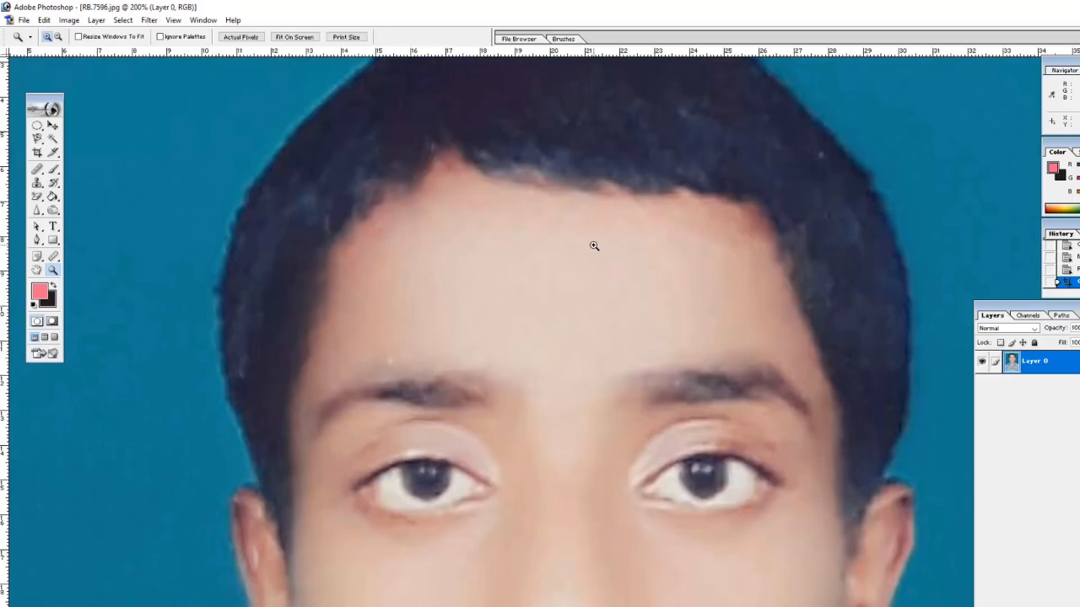
{"action": "left_click", "coordinate": [58, 37]}
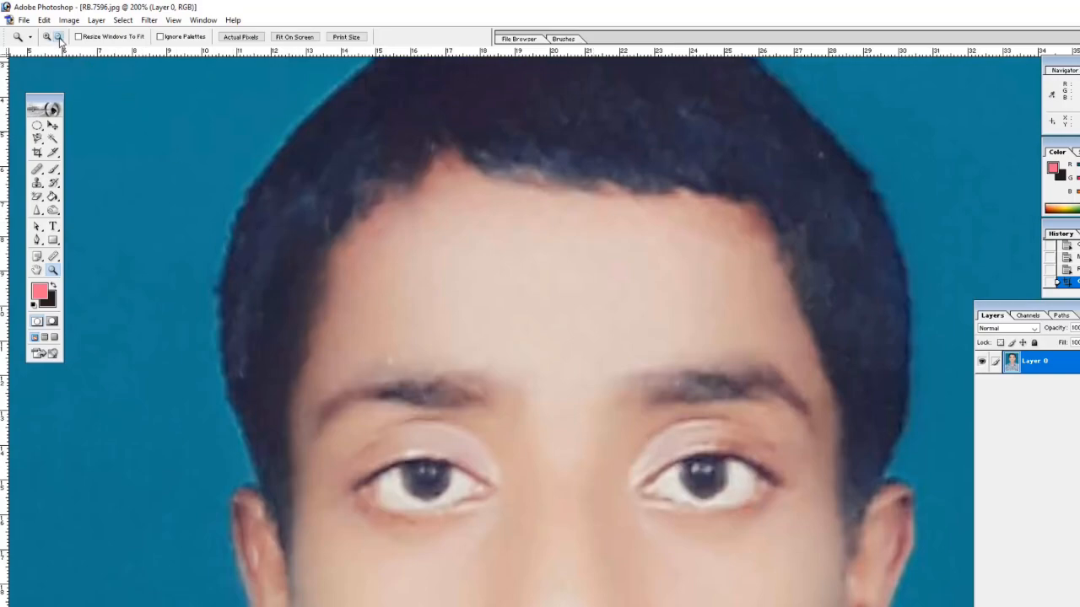
{"action": "left_click", "coordinate": [585, 344]}
{"action": "left_click", "coordinate": [587, 344]}
{"action": "left_click", "coordinate": [587, 344]}
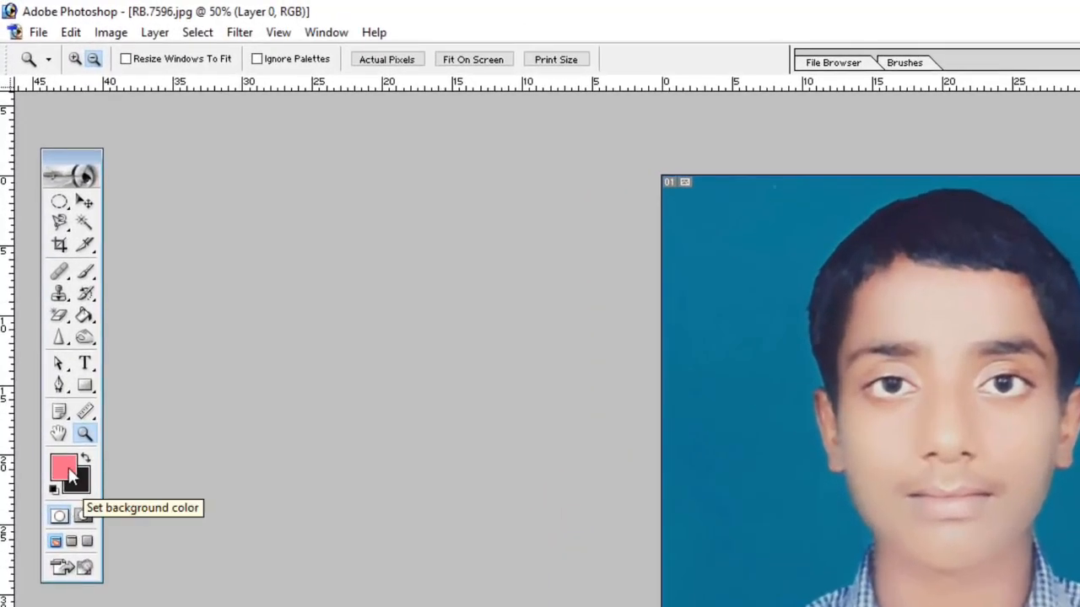
Set the foreground colour to a dark red in the Color Picker
{"action": "left_click", "coordinate": [68, 469]}
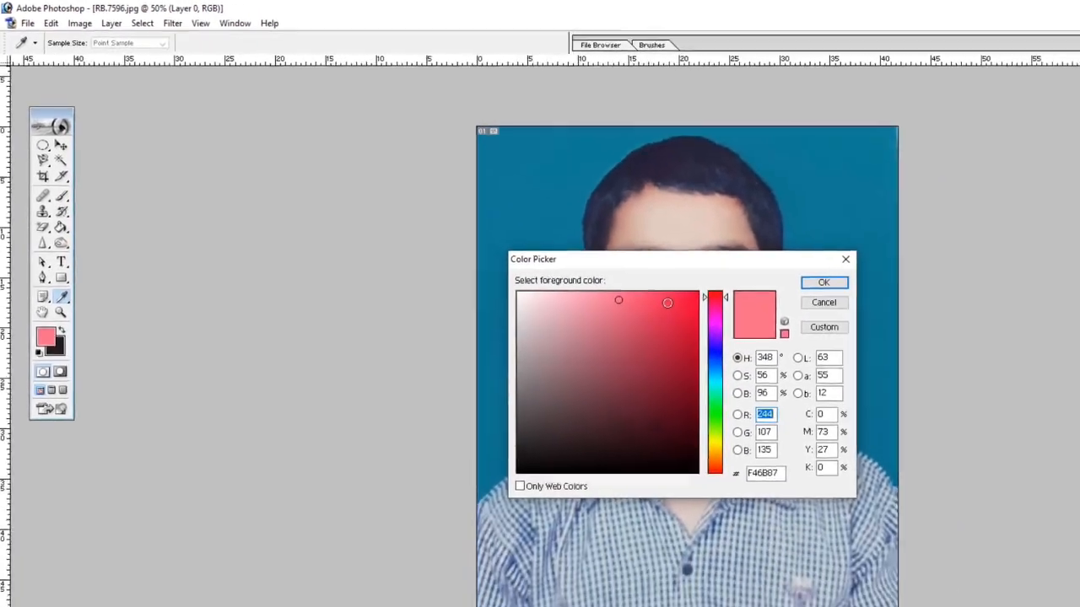
{"action": "left_click", "coordinate": [680, 350]}
{"action": "left_click", "coordinate": [805, 277]}
{"action": "key", "text": "z"}
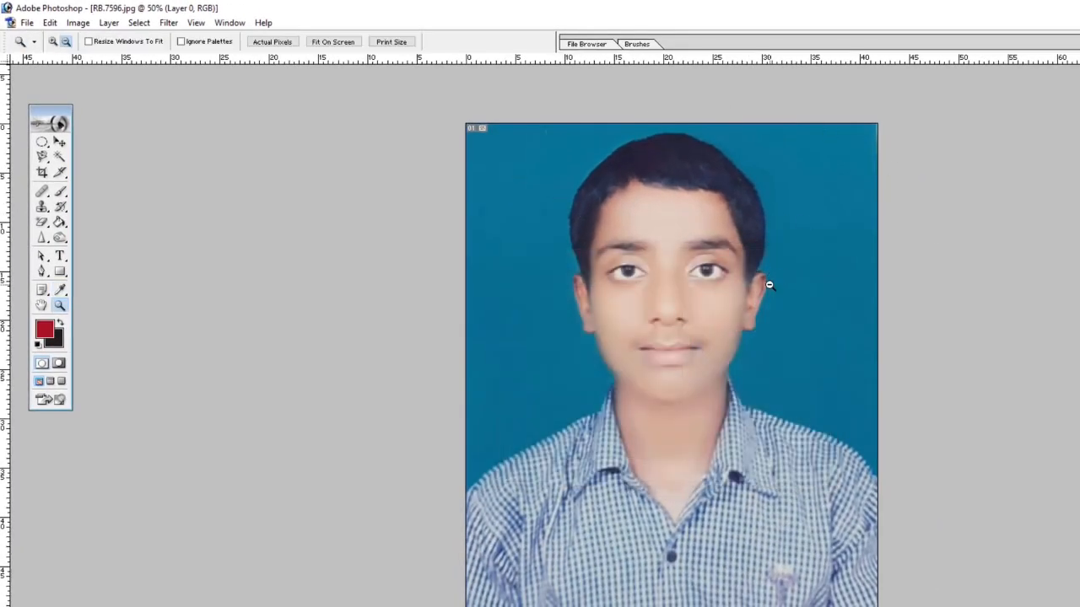
Fill the portrait's blue background with the foreground red using the Paint Bucket at tolerance 32
{"action": "key", "text": "v"}
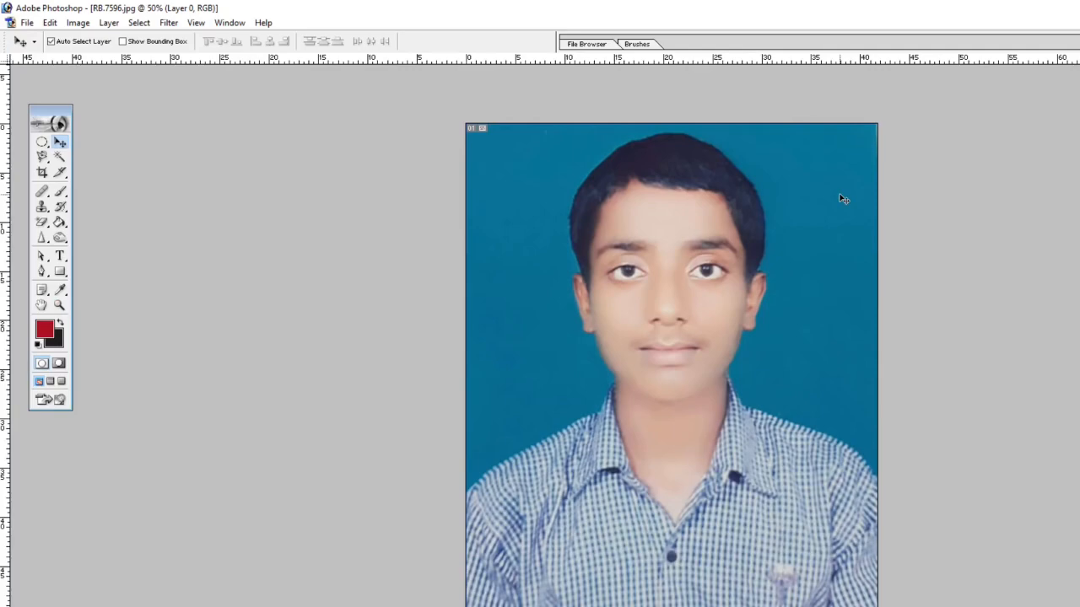
{"action": "left_click", "coordinate": [59, 222]}
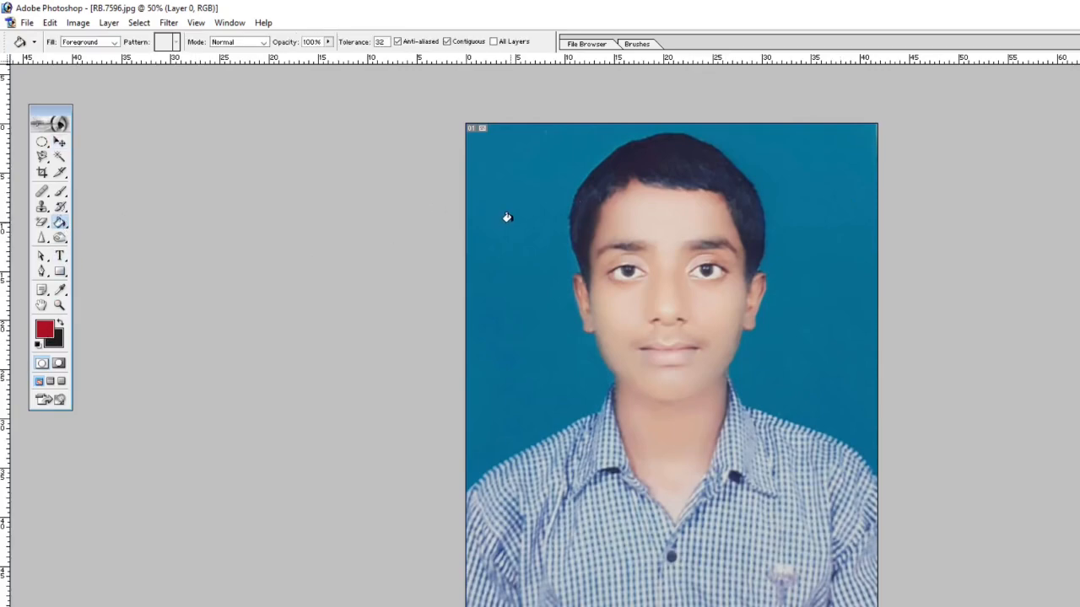
{"action": "left_click", "coordinate": [498, 172]}
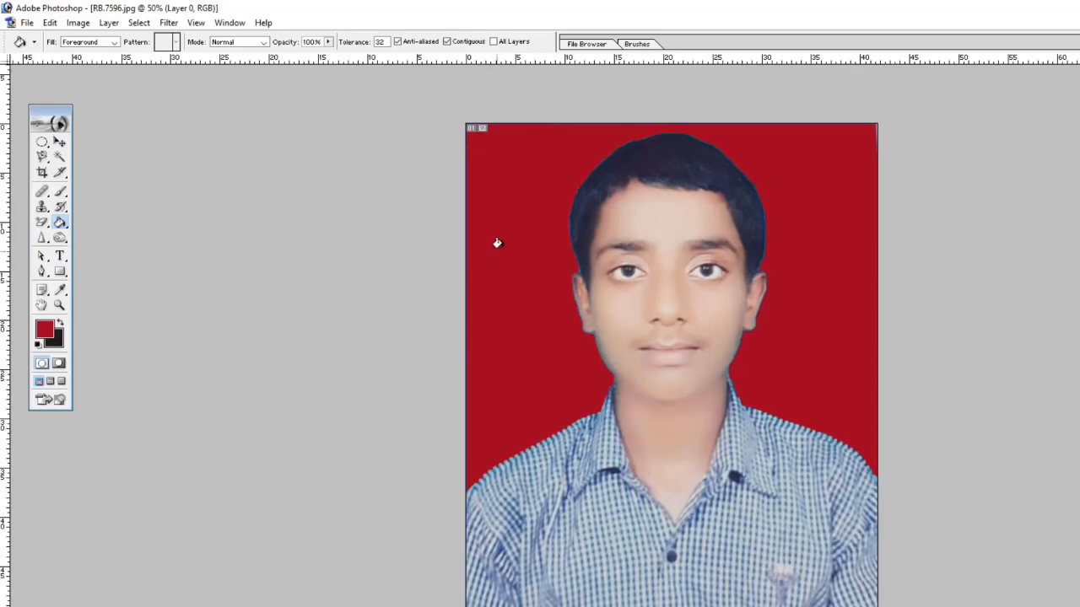
Cycle the portrait through both full-screen modes back to the standard screen mode, and close it without saving
{"action": "left_click", "coordinate": [50, 384]}
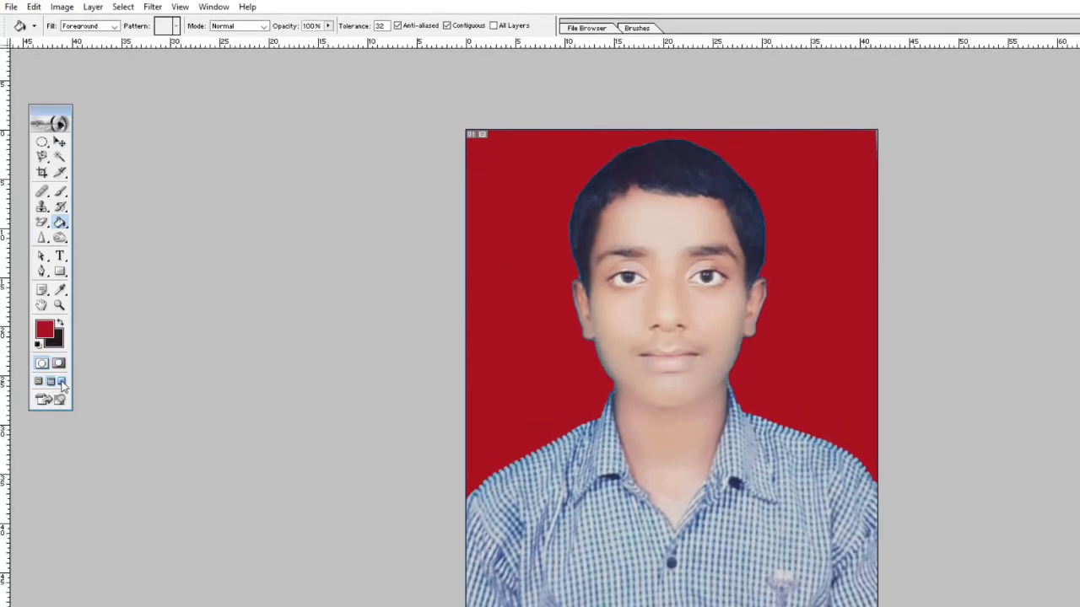
{"action": "left_click", "coordinate": [61, 382]}
{"action": "left_click", "coordinate": [49, 383]}
{"action": "left_click", "coordinate": [39, 384]}
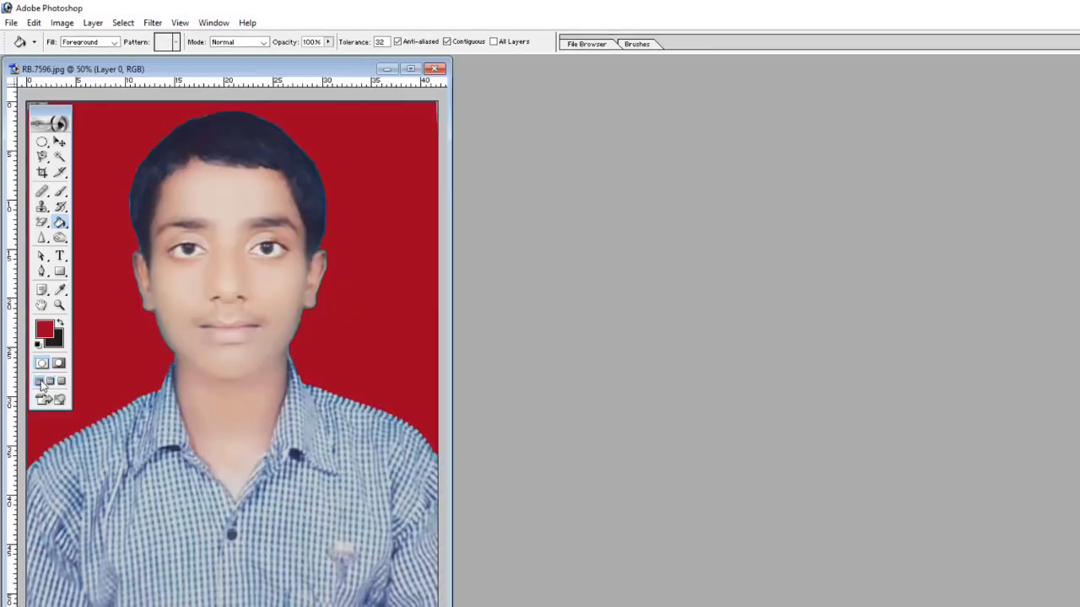
{"action": "left_click", "coordinate": [435, 68]}
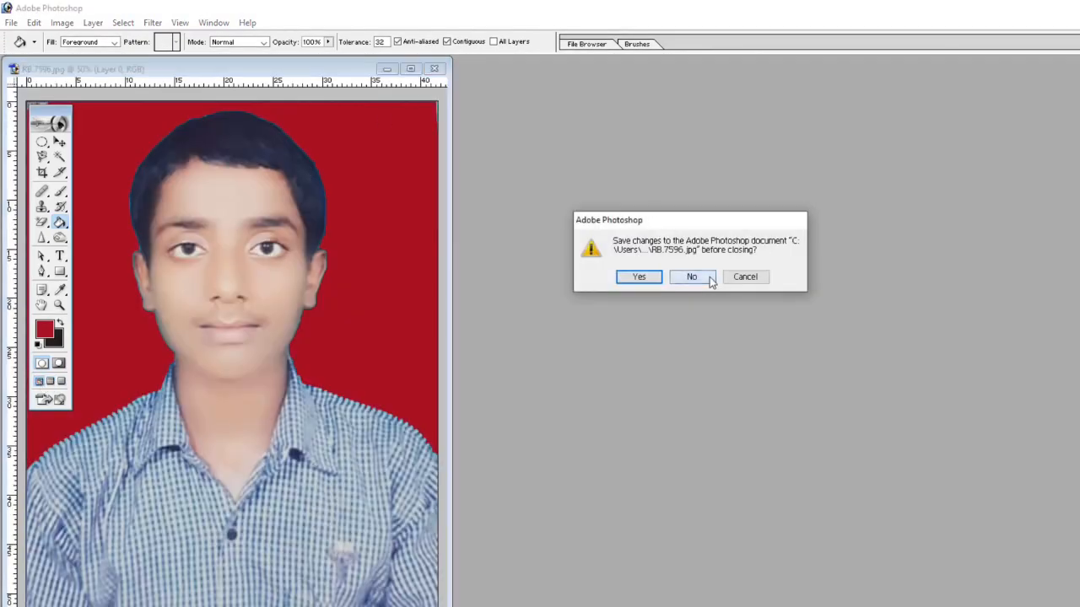
{"action": "left_click", "coordinate": [692, 276]}
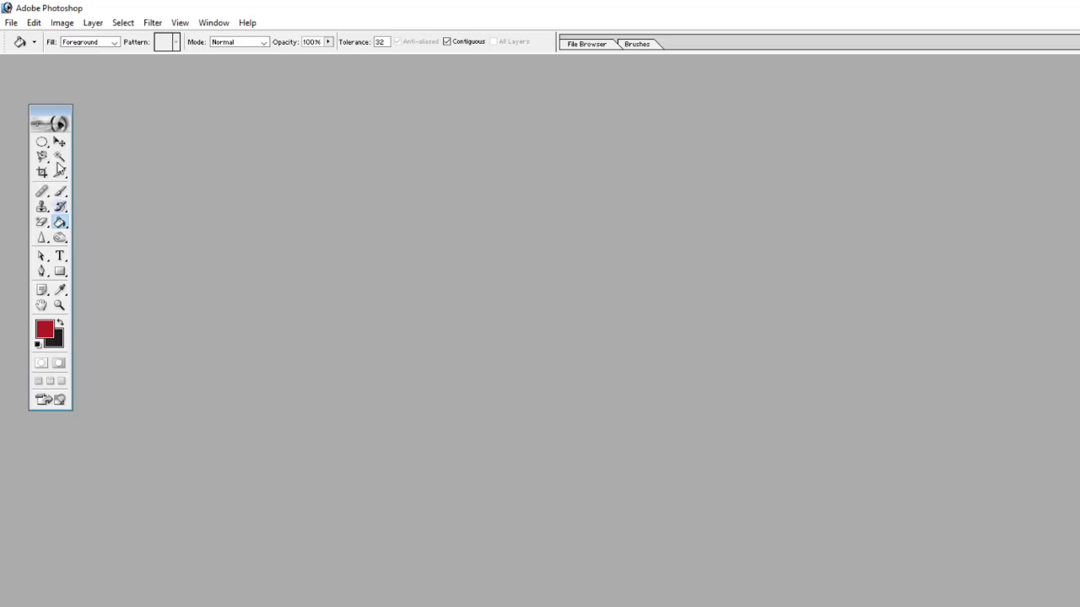
{"action": "left_click", "coordinate": [42, 145]}
{"action": "left_click", "coordinate": [83, 144]}
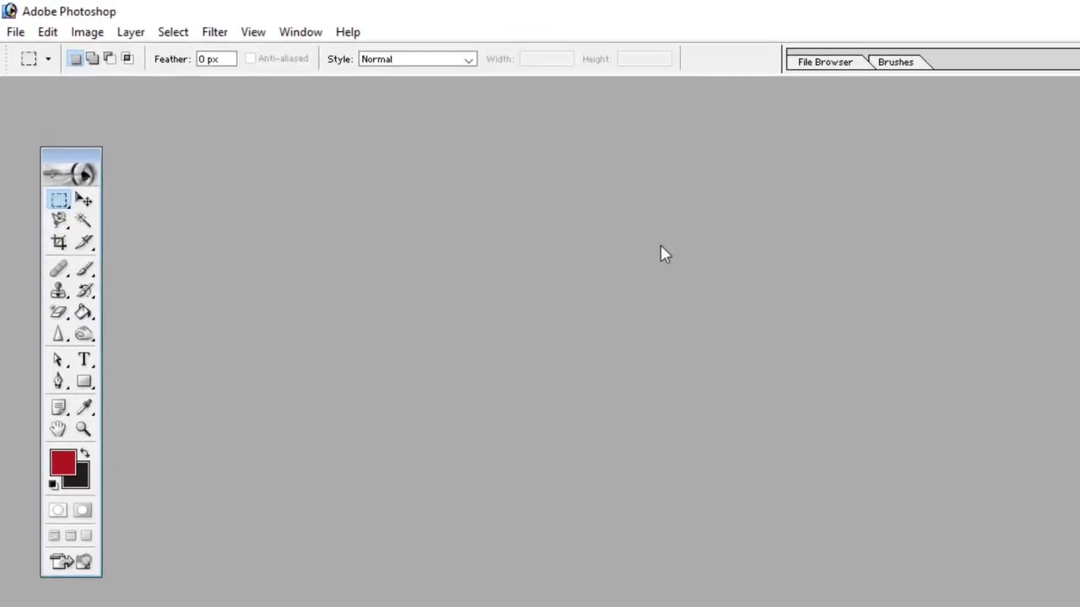
{"action": "left_click", "coordinate": [865, 62]}
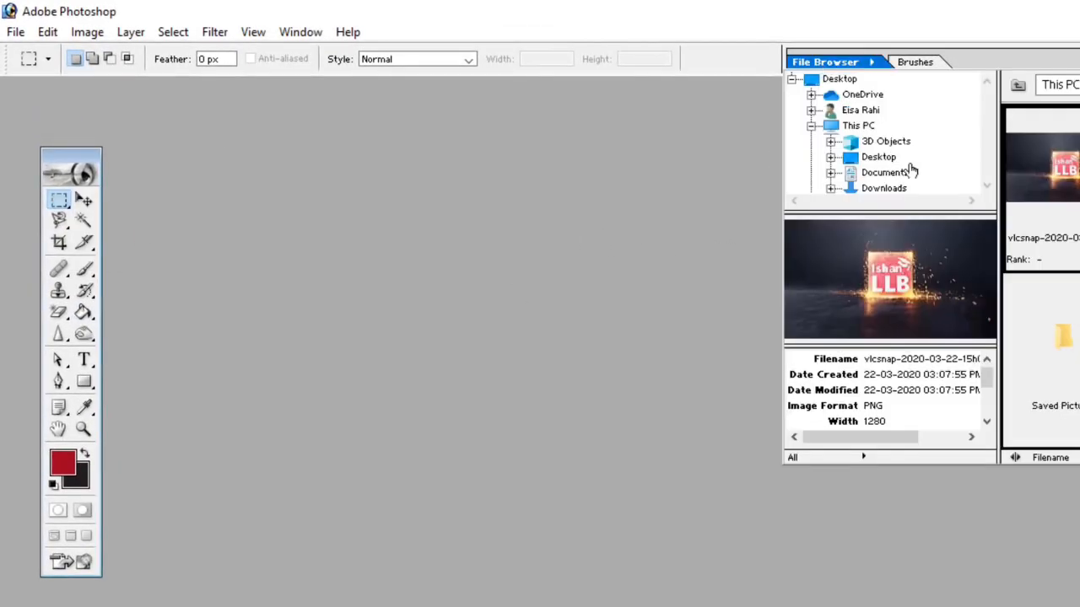
{"action": "double_click", "coordinate": [1044, 184]}
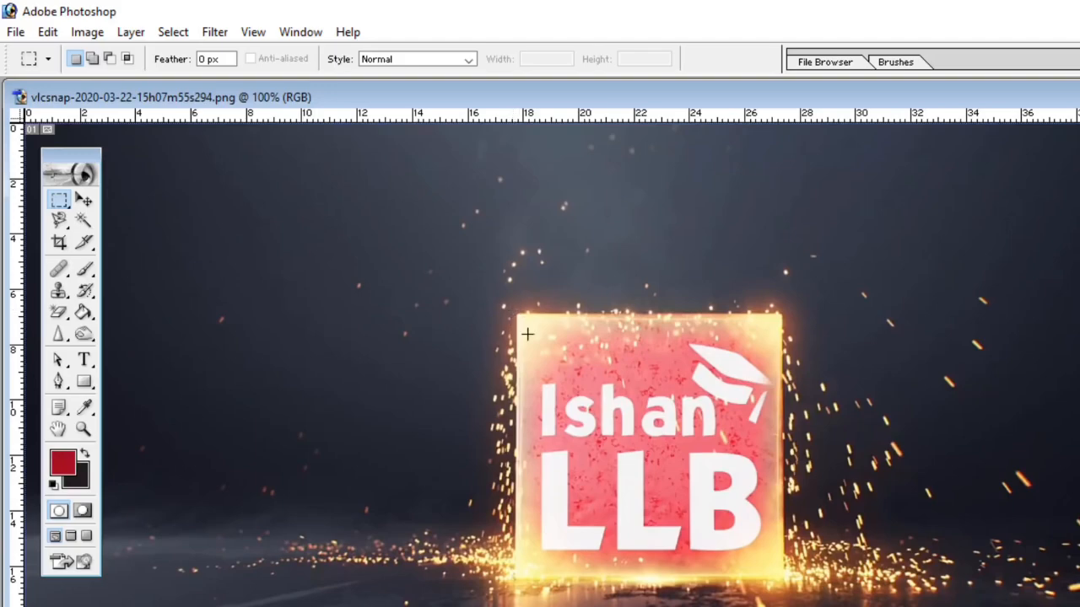
Clear a rectangular selection around the logo cube to the background colour and move the selected square up and to the right
{"action": "left_click_drag", "start_coordinate": [517, 313], "coordinate": [783, 577]}
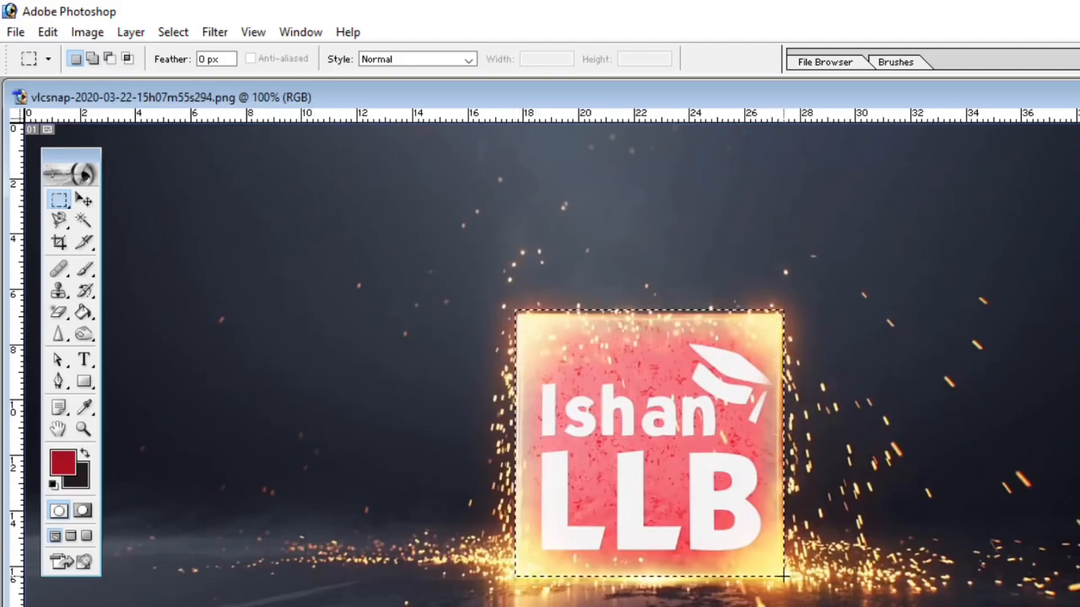
{"action": "key", "text": "Delete"}
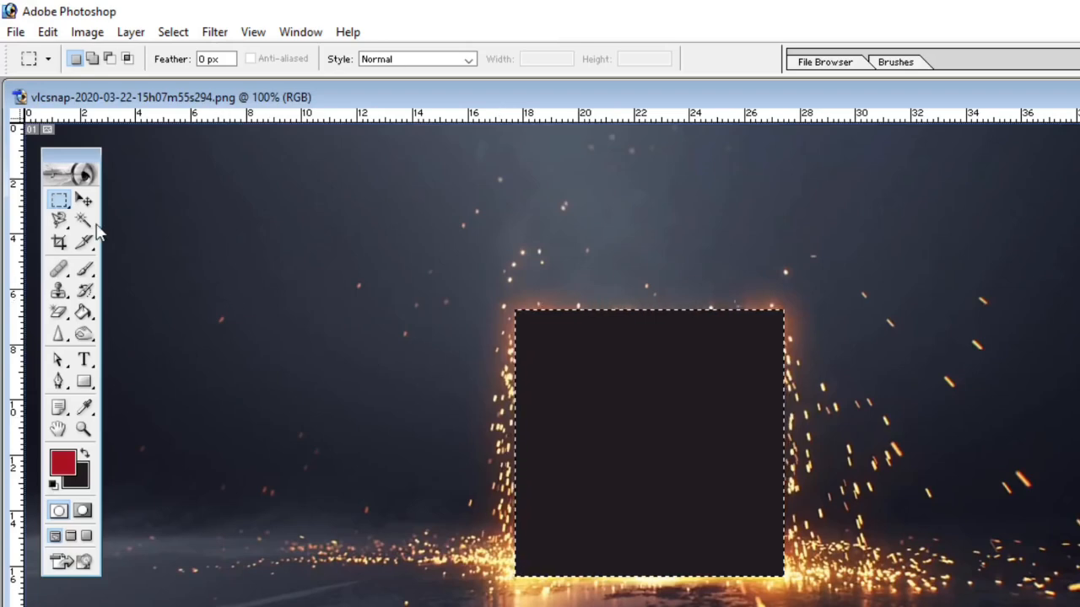
{"action": "left_click", "coordinate": [84, 200]}
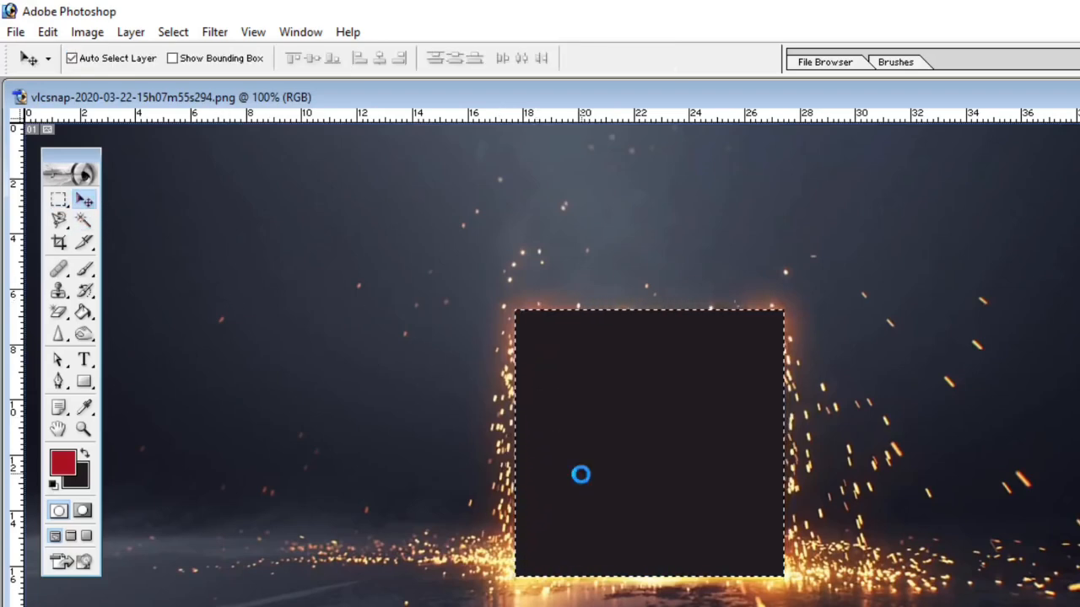
{"action": "left_click_drag", "start_coordinate": [580, 475], "coordinate": [964, 410]}
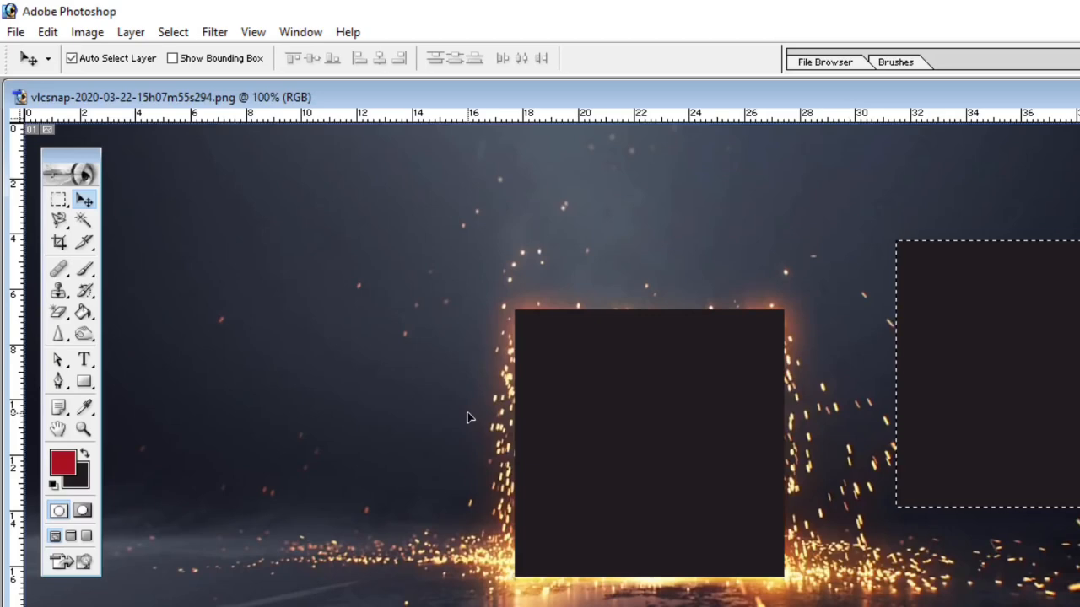
Outline a freehand area in the dark backdrop beside the cube with the Lasso, fill it with the background colour and deselect
{"action": "left_click", "coordinate": [59, 221]}
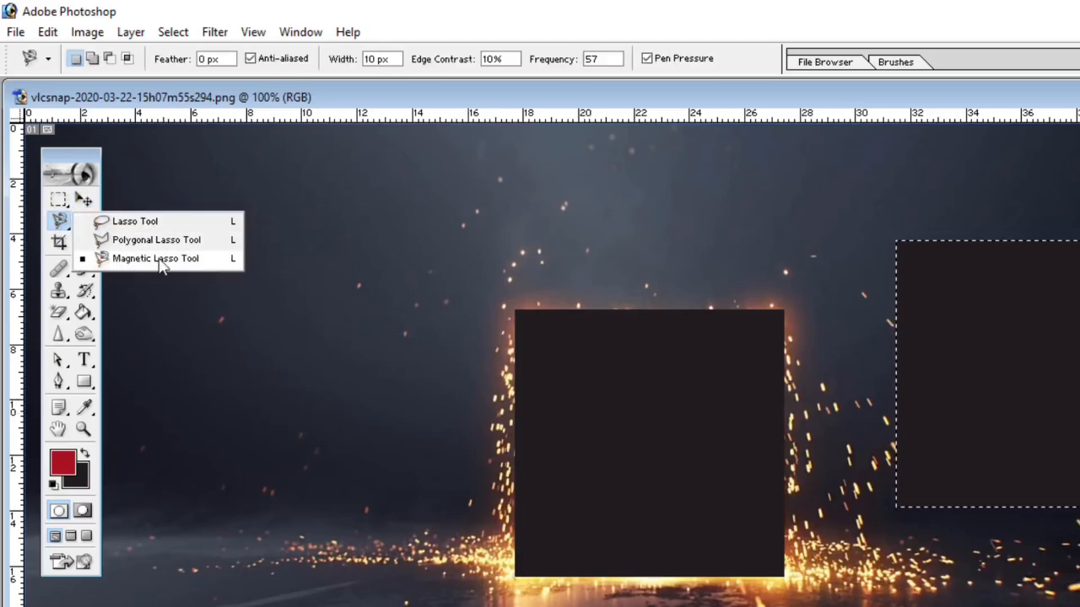
{"action": "left_click", "coordinate": [157, 221]}
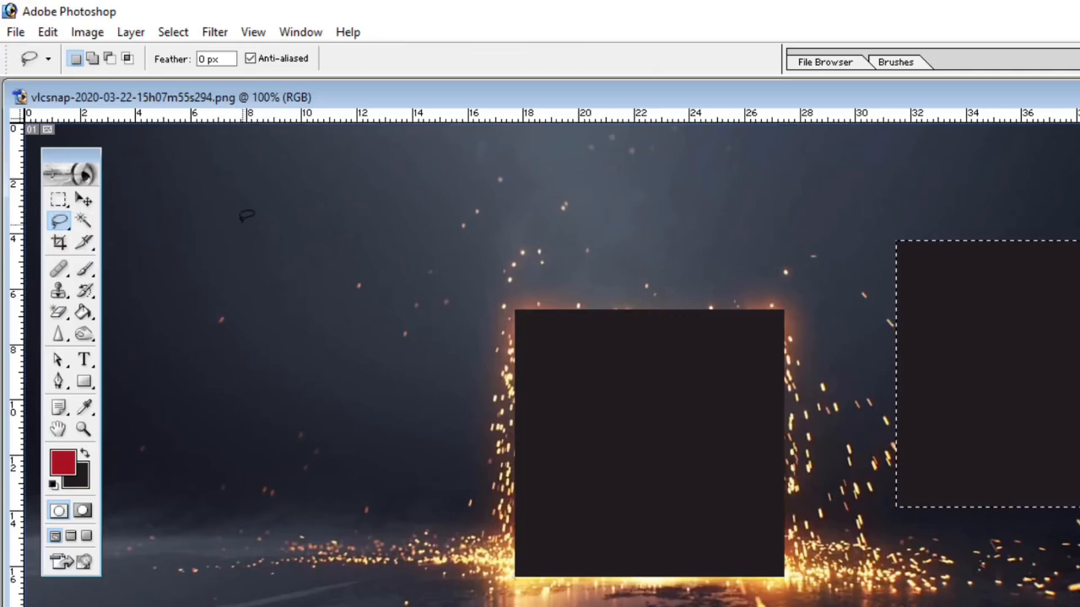
{"action": "mouse_move", "coordinate": [243, 223]}
{"action": "left_mouse_down"}
{"action": "mouse_move", "coordinate": [310, 407]}
{"action": "mouse_move", "coordinate": [412, 308]}
{"action": "mouse_move", "coordinate": [353, 243]}
{"action": "mouse_move", "coordinate": [468, 295]}
{"action": "left_mouse_up"}
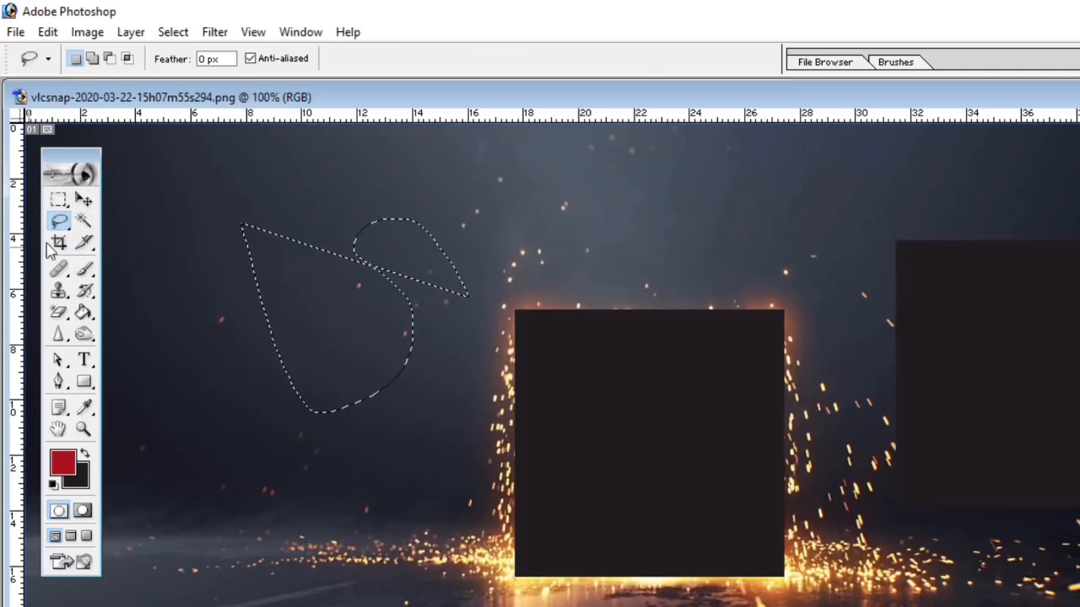
{"action": "key", "text": "ctrl+BackSpace"}
{"action": "key", "text": "ctrl+d"}
Activate the Magic Wand tool and briefly show the File Browser's images
{"action": "left_click", "coordinate": [84, 221]}
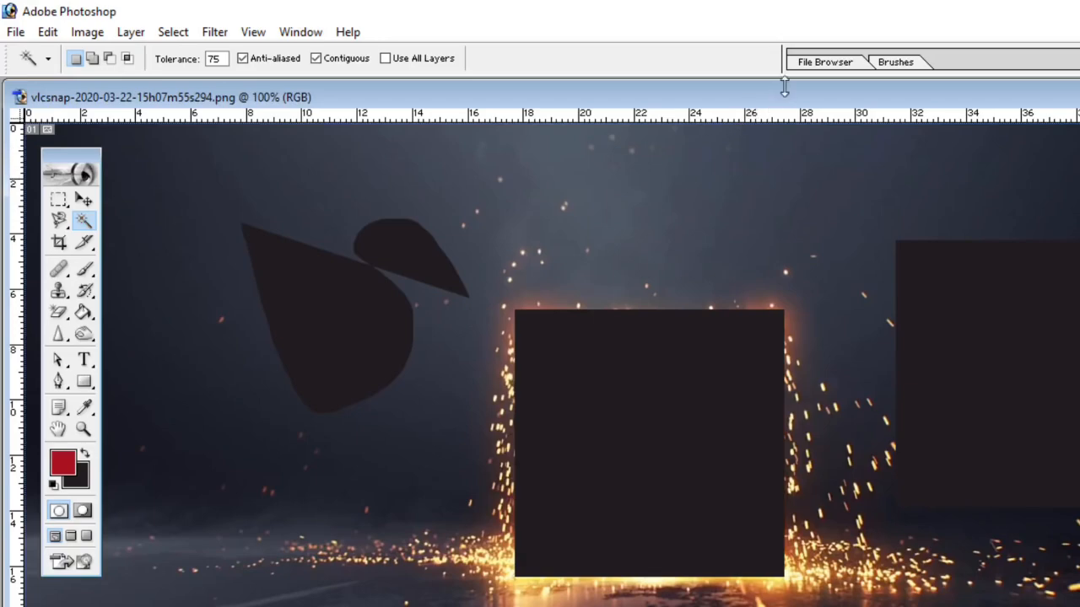
{"action": "left_click", "coordinate": [825, 61]}
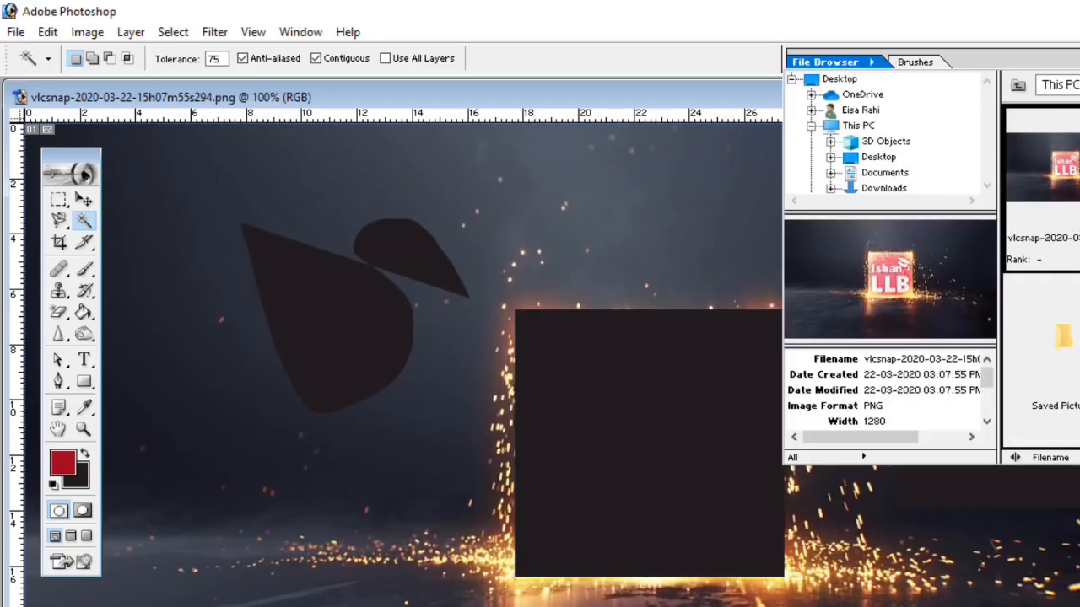
{"action": "left_click", "coordinate": [586, 99]}
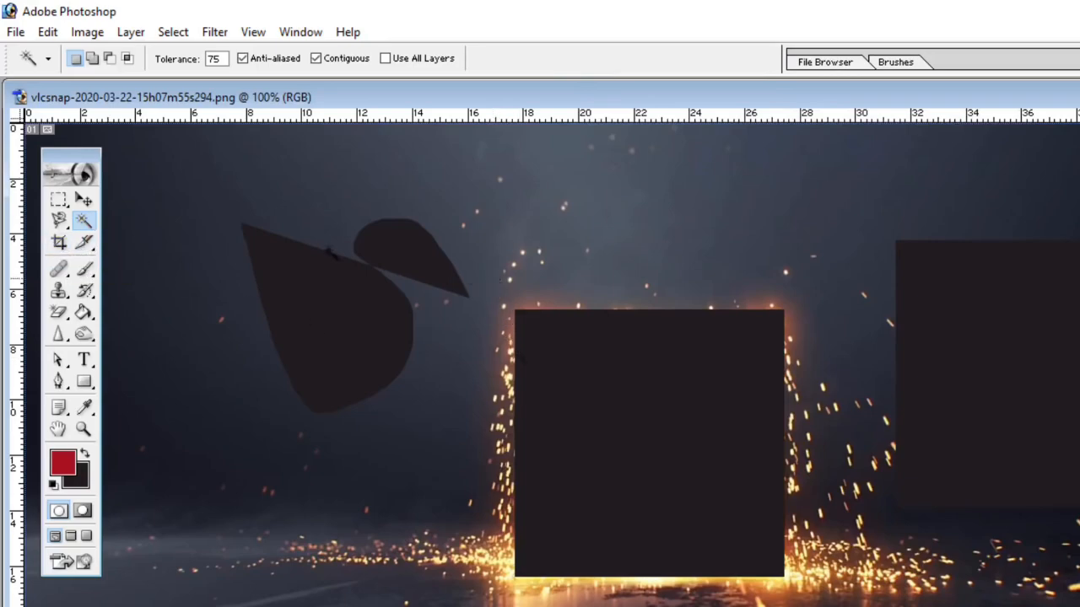
Crop the image to the sparks around the central dark square, and move and enlarge its document window clear of the toolbox
{"action": "left_click", "coordinate": [58, 243]}
{"action": "left_click_drag", "start_coordinate": [488, 291], "coordinate": [852, 604]}
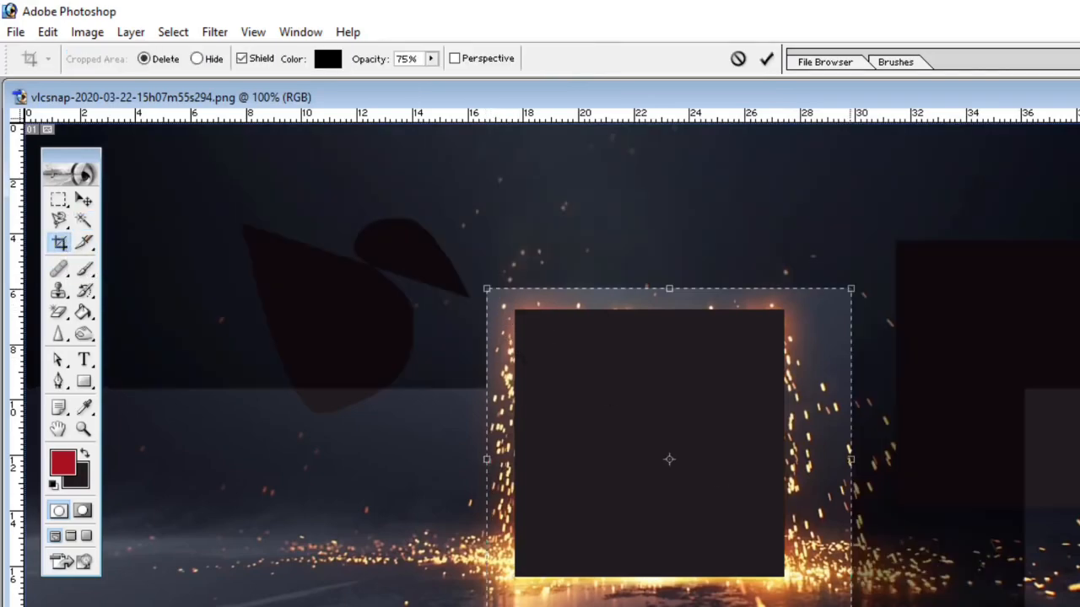
{"action": "key", "text": "Return"}
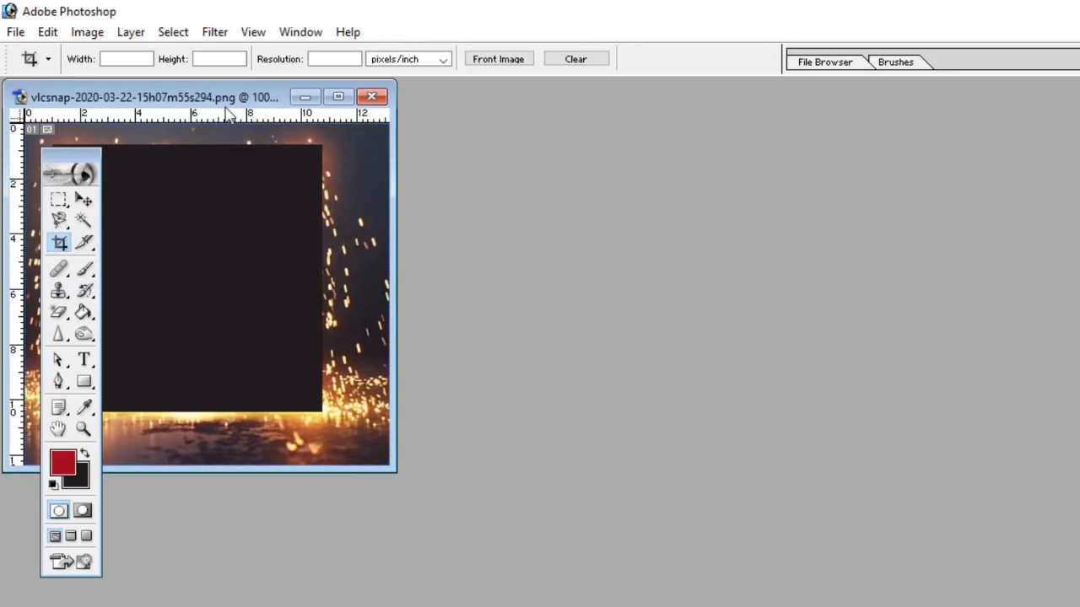
{"action": "left_click_drag", "start_coordinate": [237, 101], "coordinate": [711, 300]}
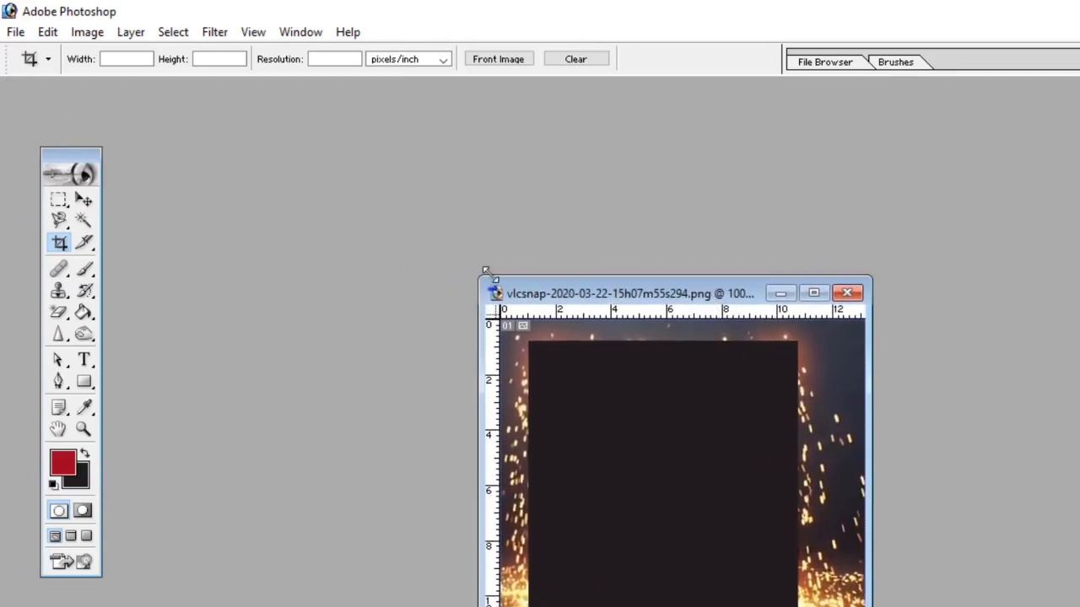
{"action": "left_click_drag", "start_coordinate": [479, 279], "coordinate": [353, 203]}
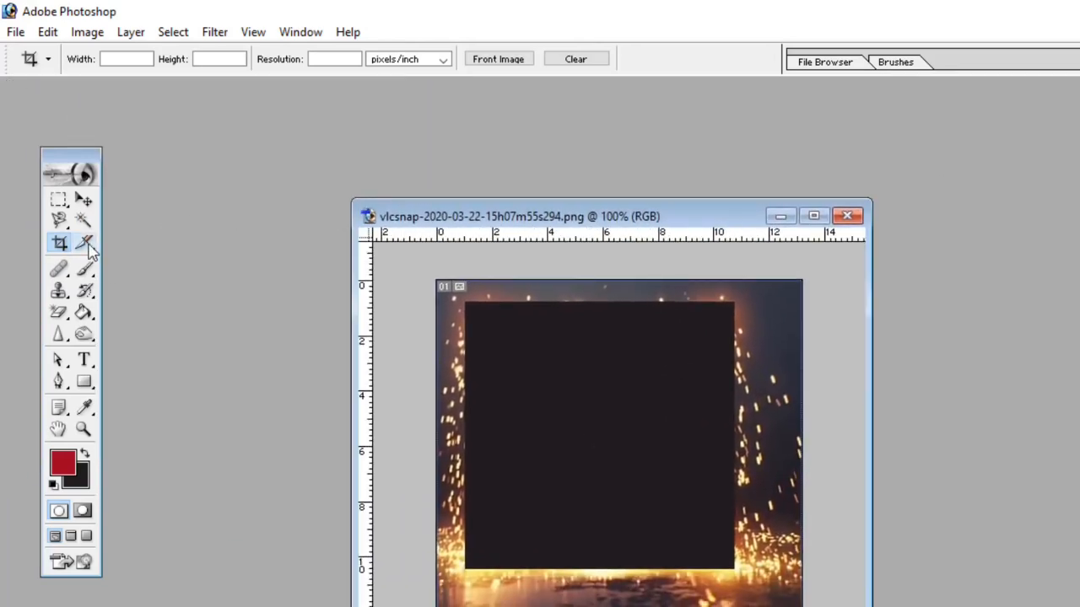
Activate the Clone Stamp, Magic Eraser, Paint Bucket and Gradient tools one after another
{"action": "left_click", "coordinate": [67, 295]}
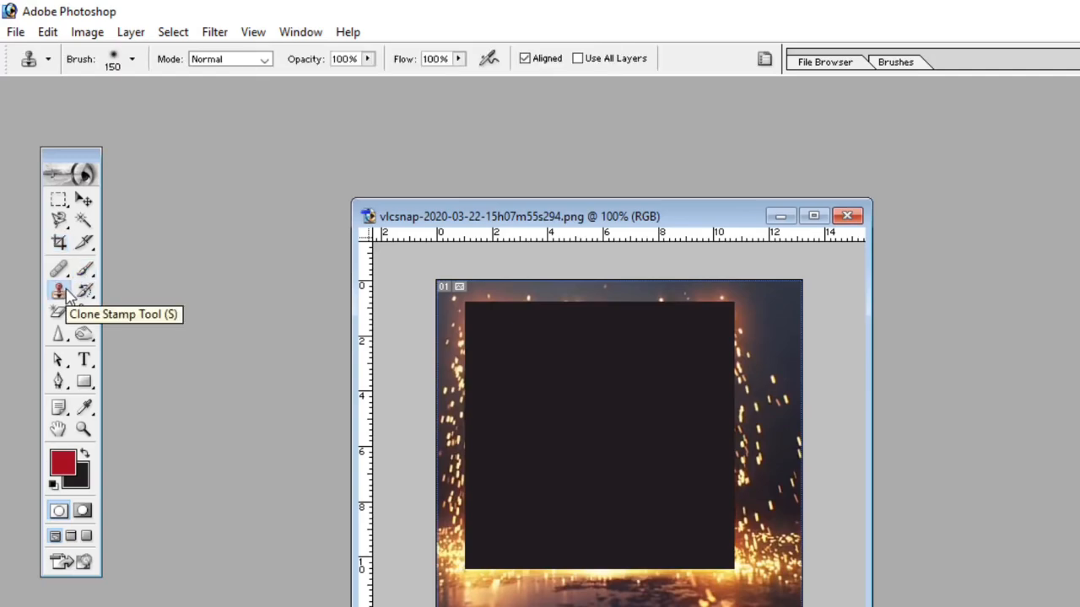
{"action": "left_click", "coordinate": [59, 317]}
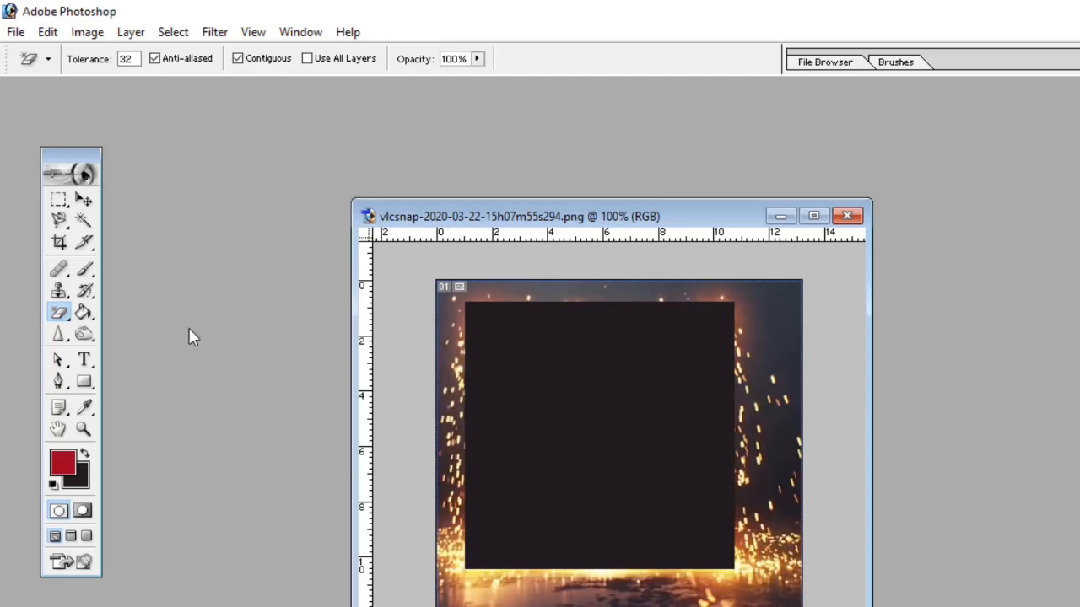
{"action": "left_click", "coordinate": [83, 313]}
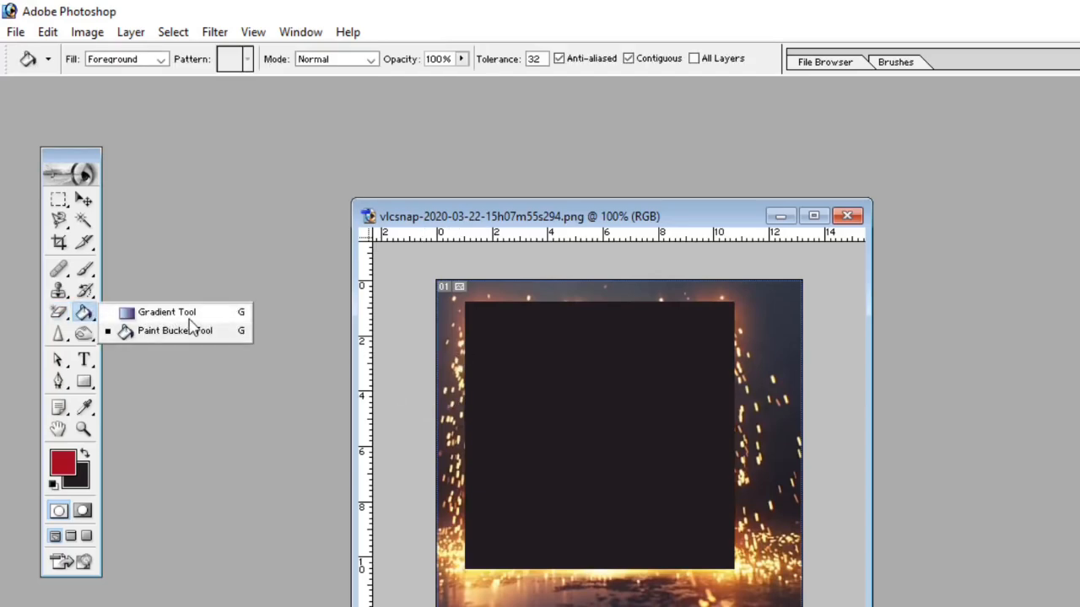
{"action": "left_click", "coordinate": [196, 316]}
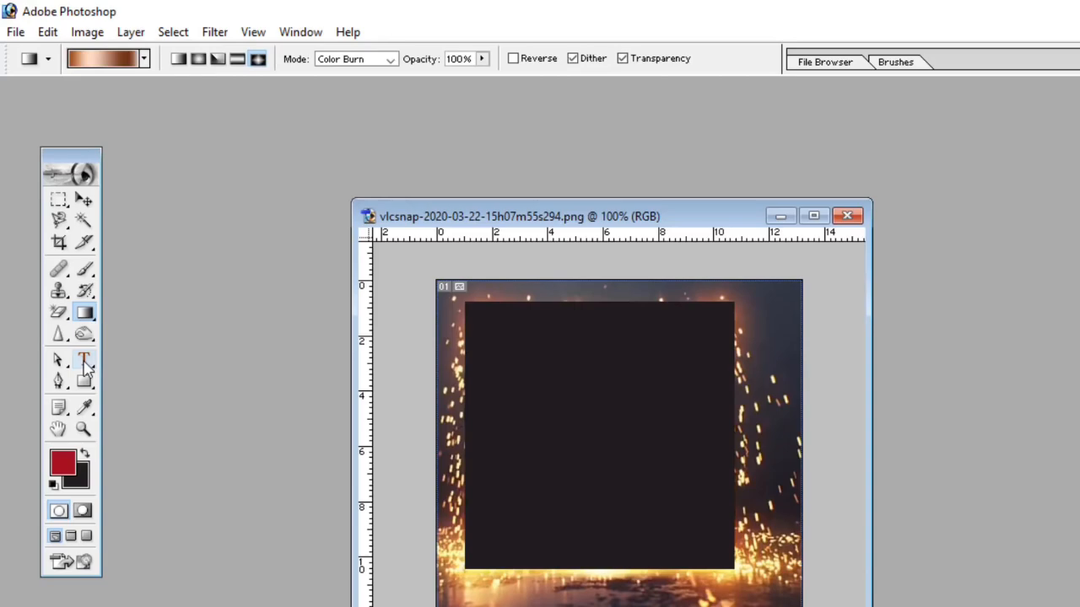